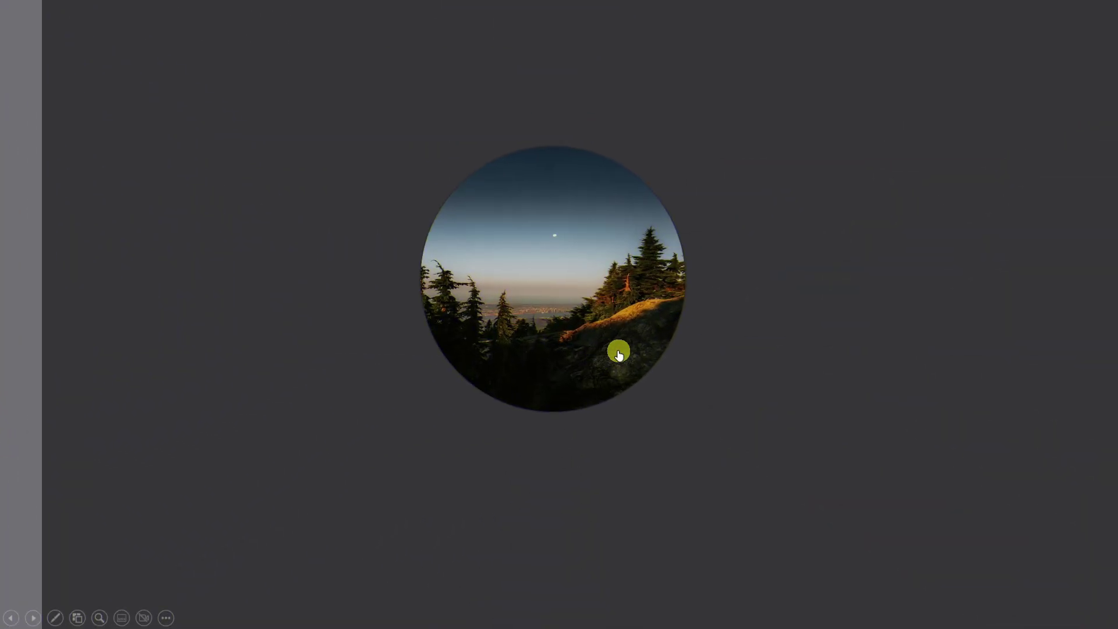
In the slide show, flip the mountain photo circle to the TUTORIALBOXX oval and back several times
left_click(589, 324)
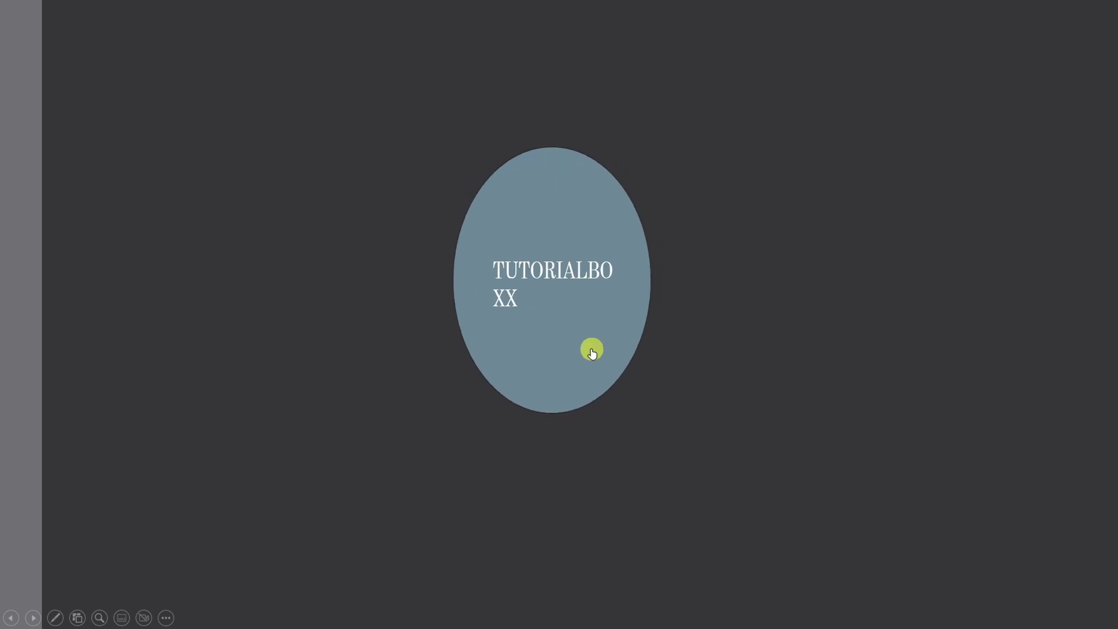
left_click(591, 350)
left_click(591, 350)
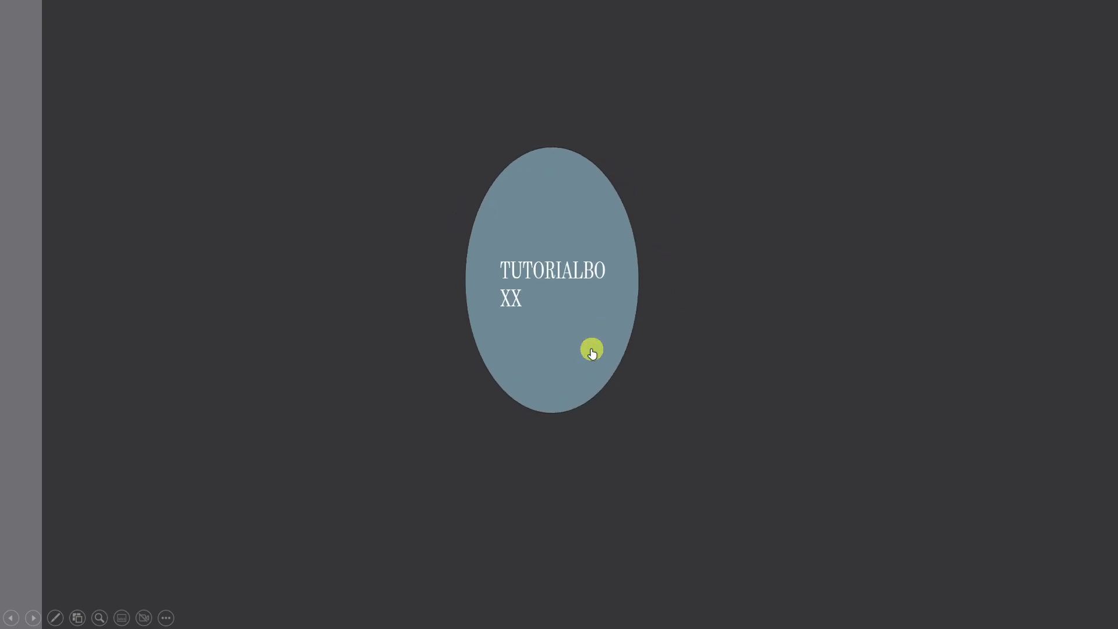
left_click(591, 351)
left_click(591, 351)
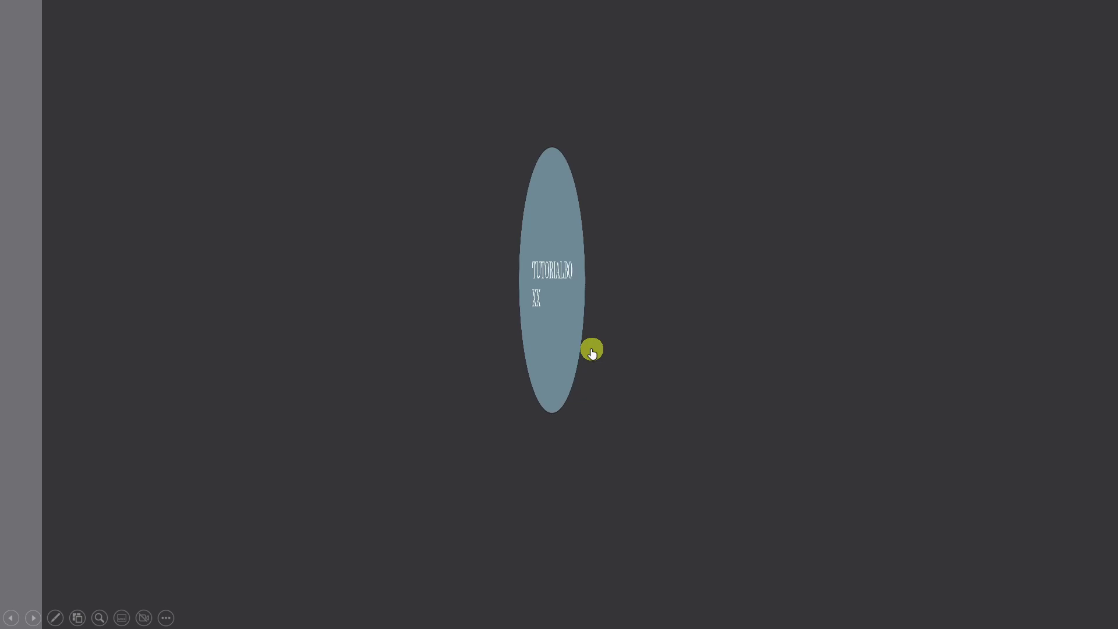
left_click(592, 352)
left_click(592, 351)
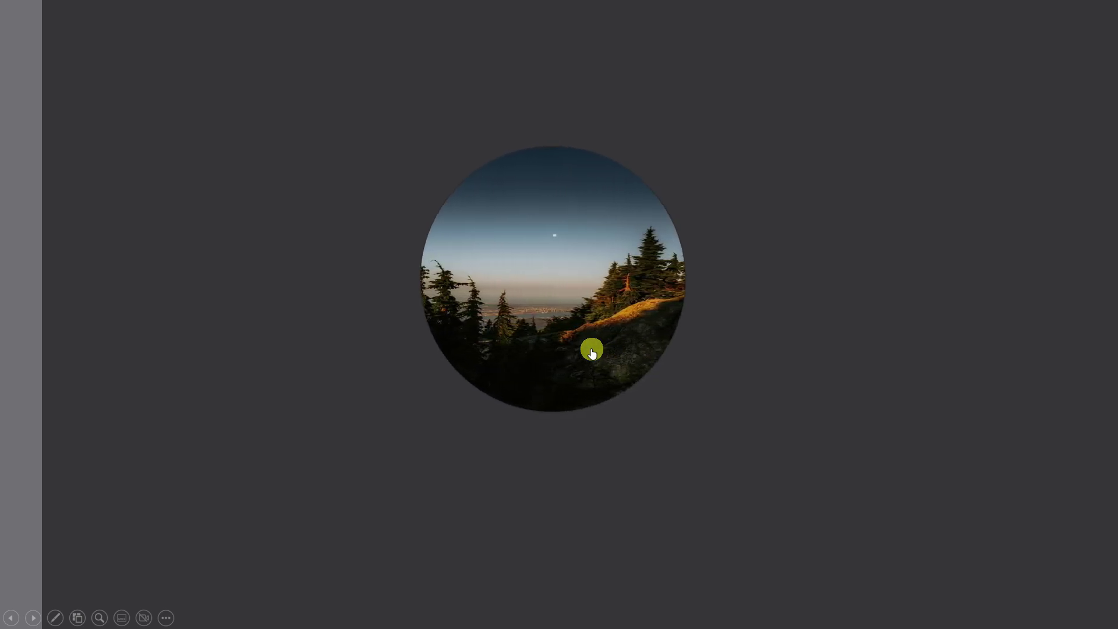
Leave the slide show and add a new second slide from the thumbnail pane
key("Escape")
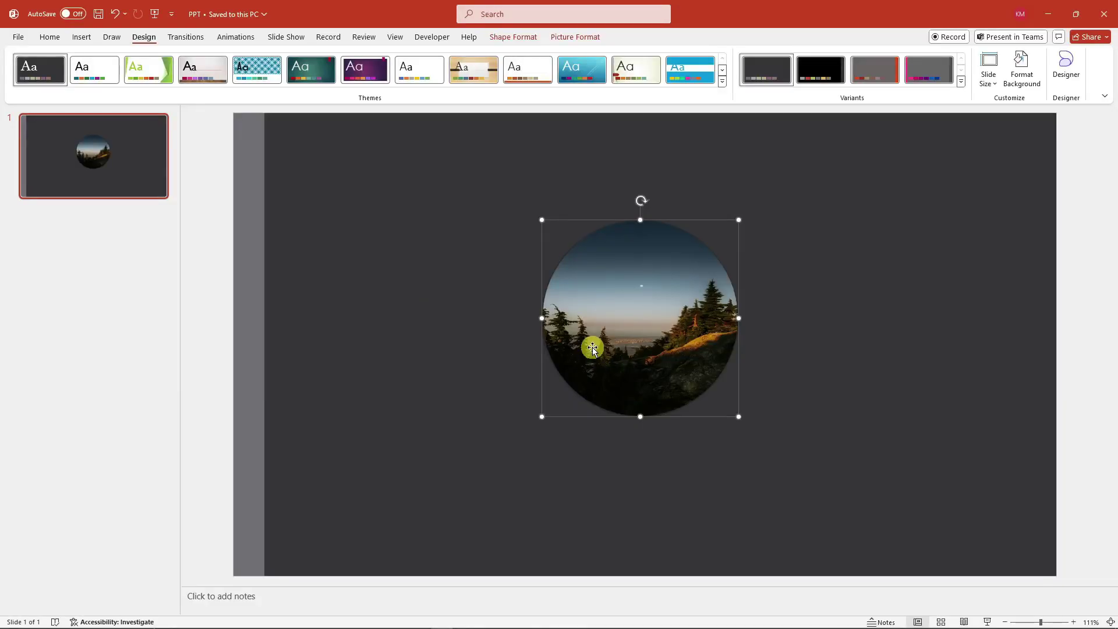
left_click(506, 349)
left_click(631, 322)
left_click(430, 335)
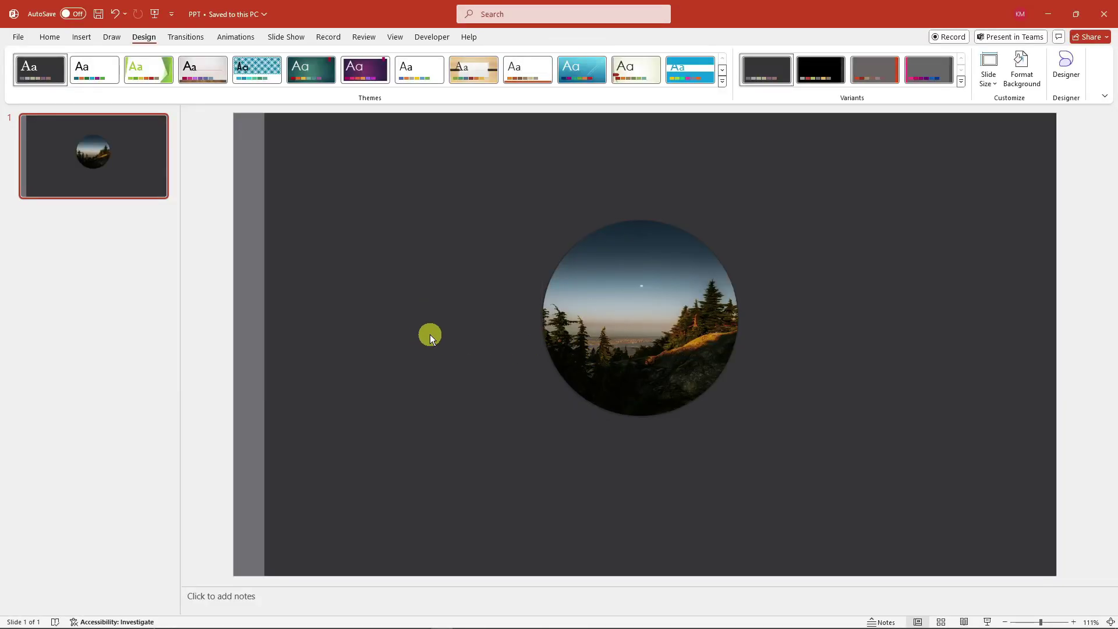
right_click(97, 238)
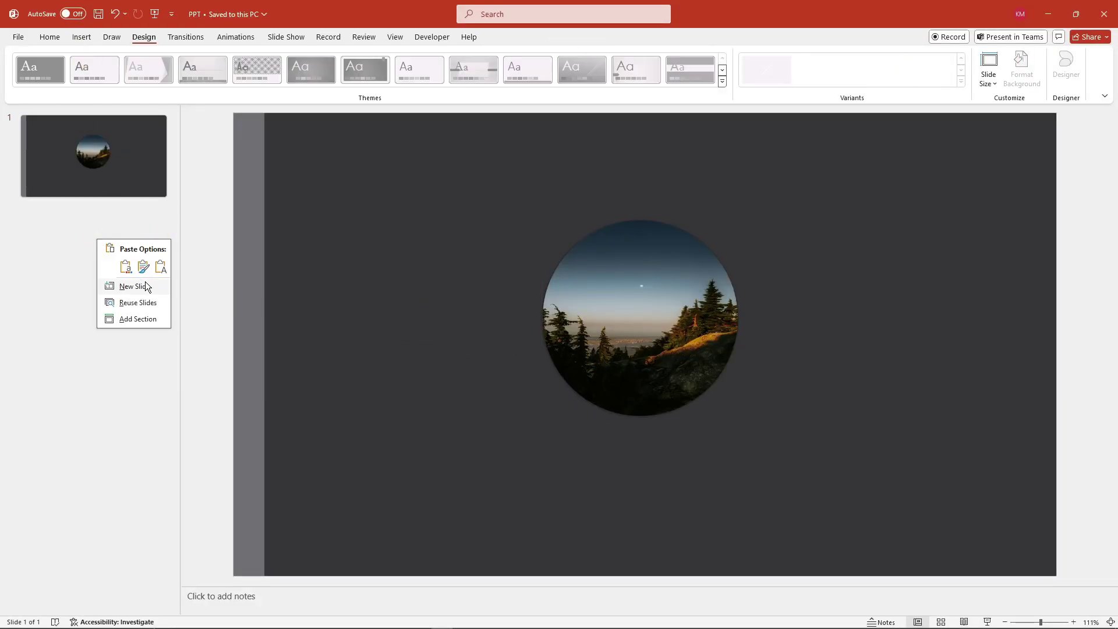
left_click(134, 286)
Delete the body and title placeholders from the new slide
left_click(591, 289)
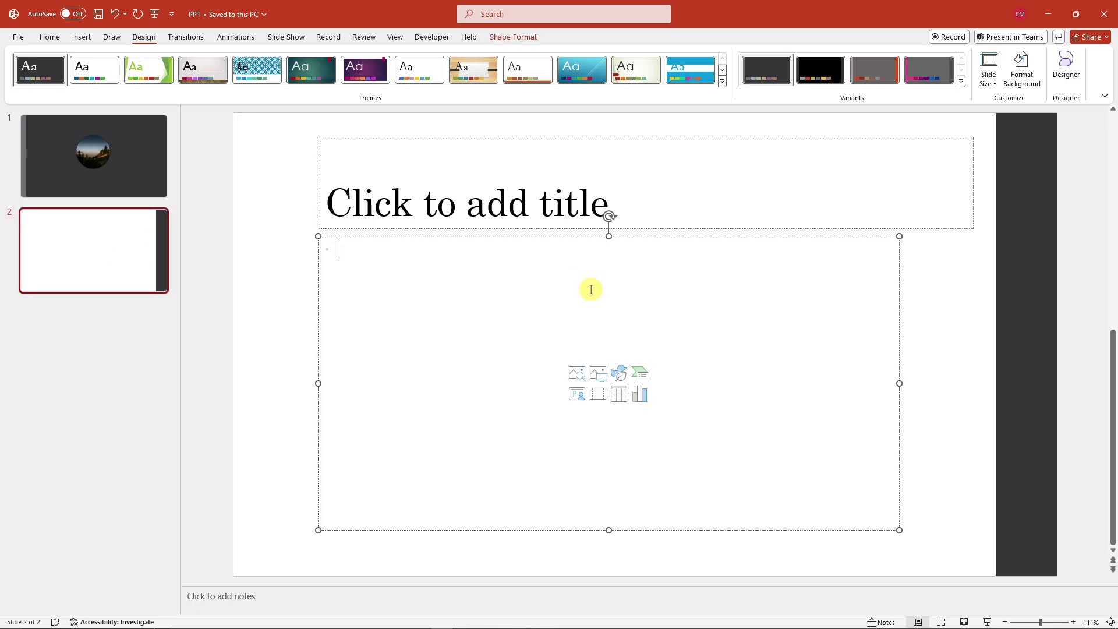
left_click(581, 235)
key("Delete")
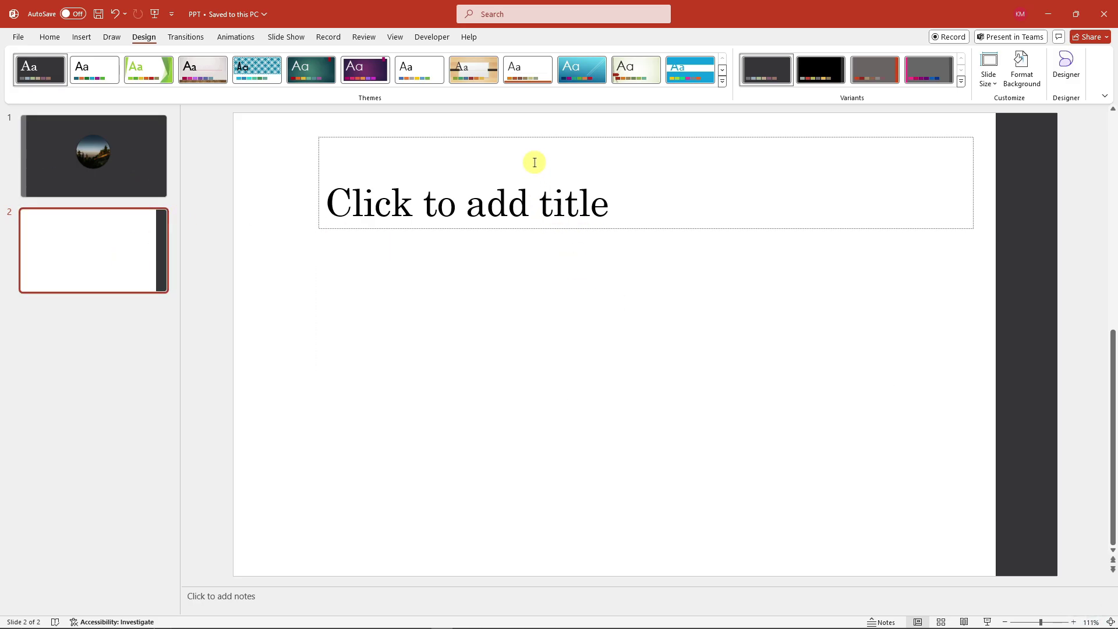
left_click(533, 138)
key("Delete")
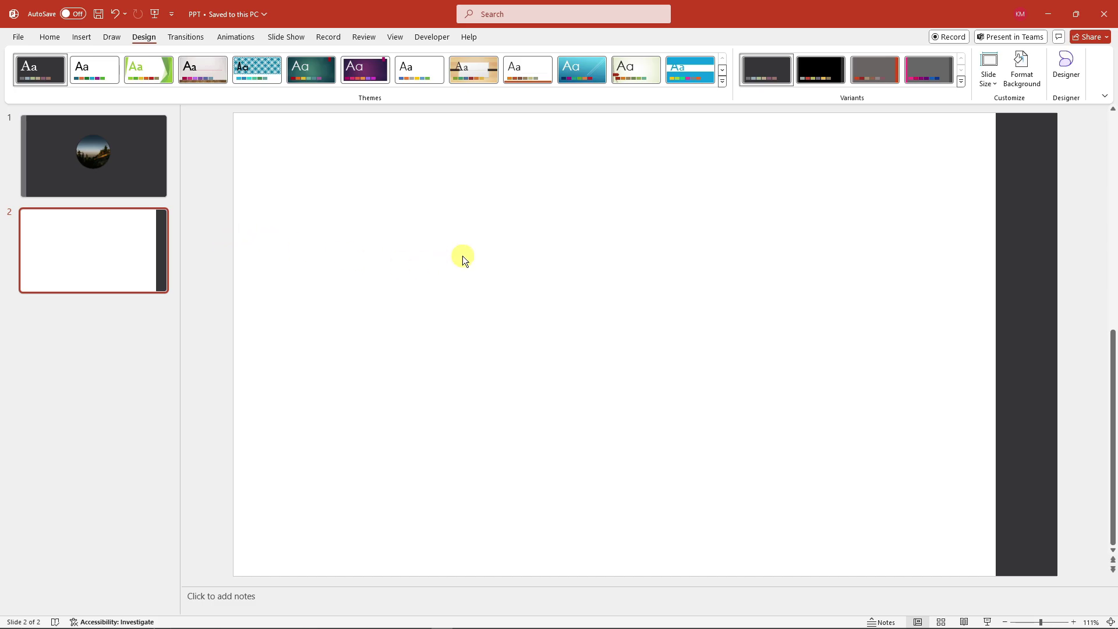
left_click(83, 37)
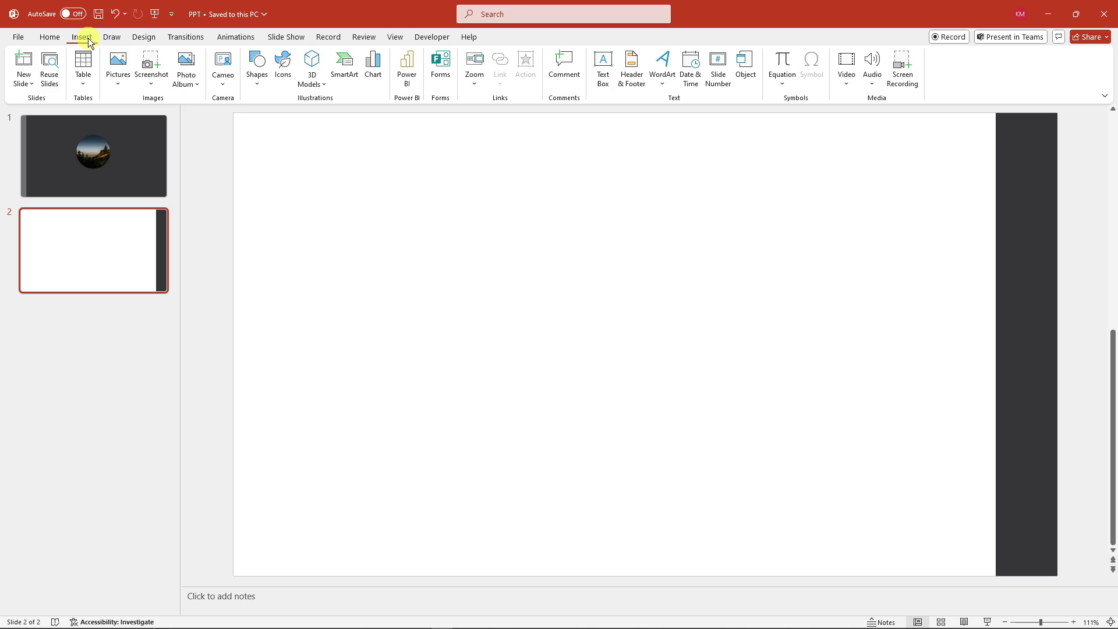
Draw a trial oval and delete it, then abandon a second oval attempt
left_click(254, 86)
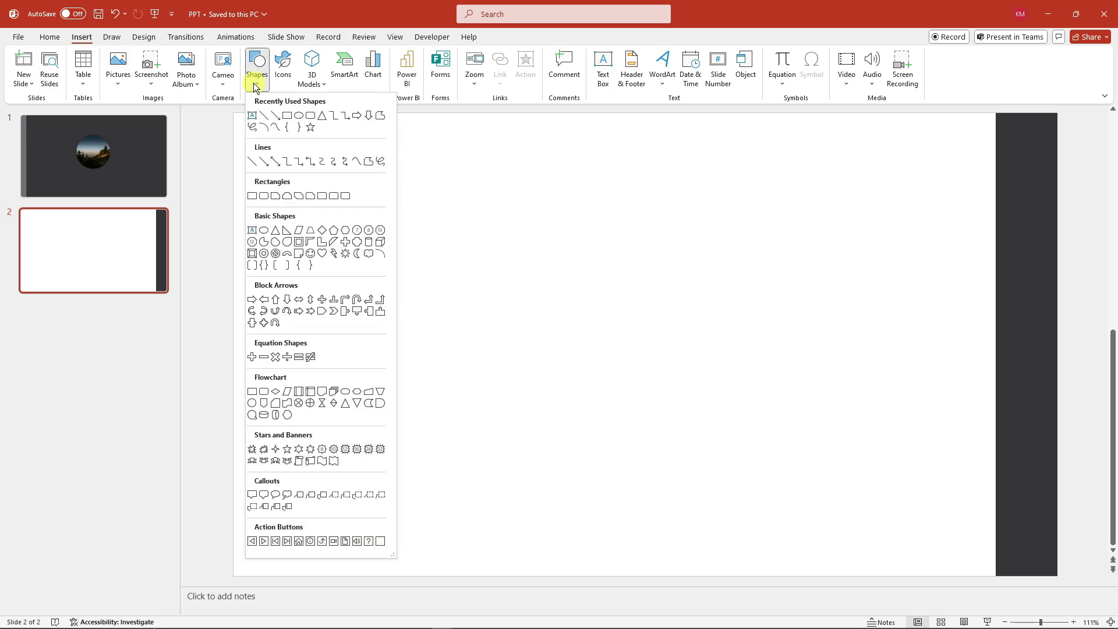
left_click(300, 116)
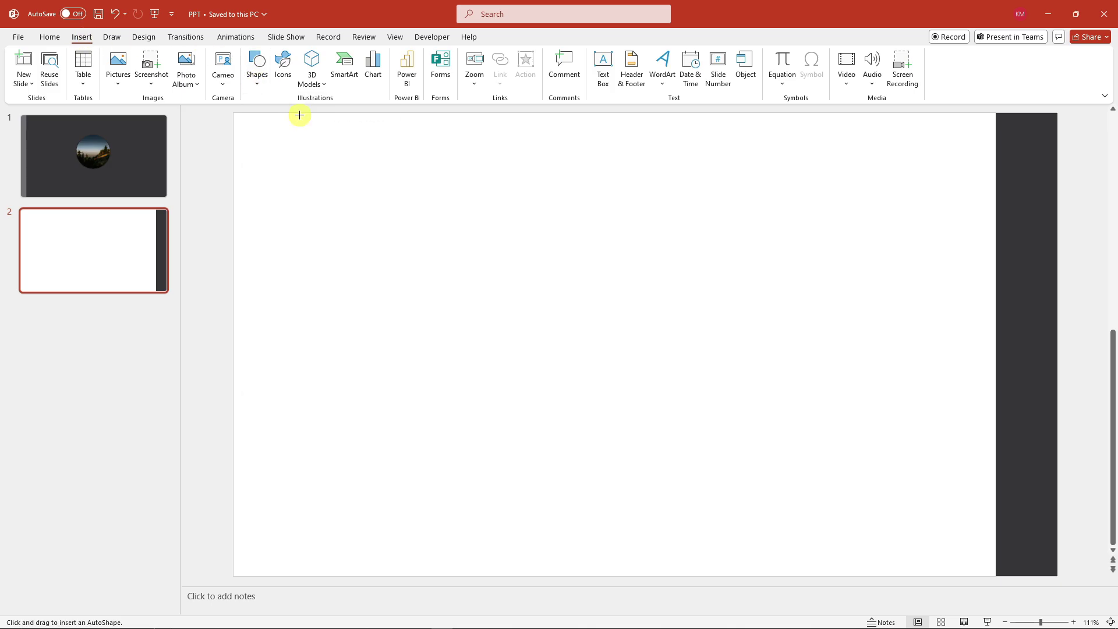
left_click_drag(345, 236, 516, 414)
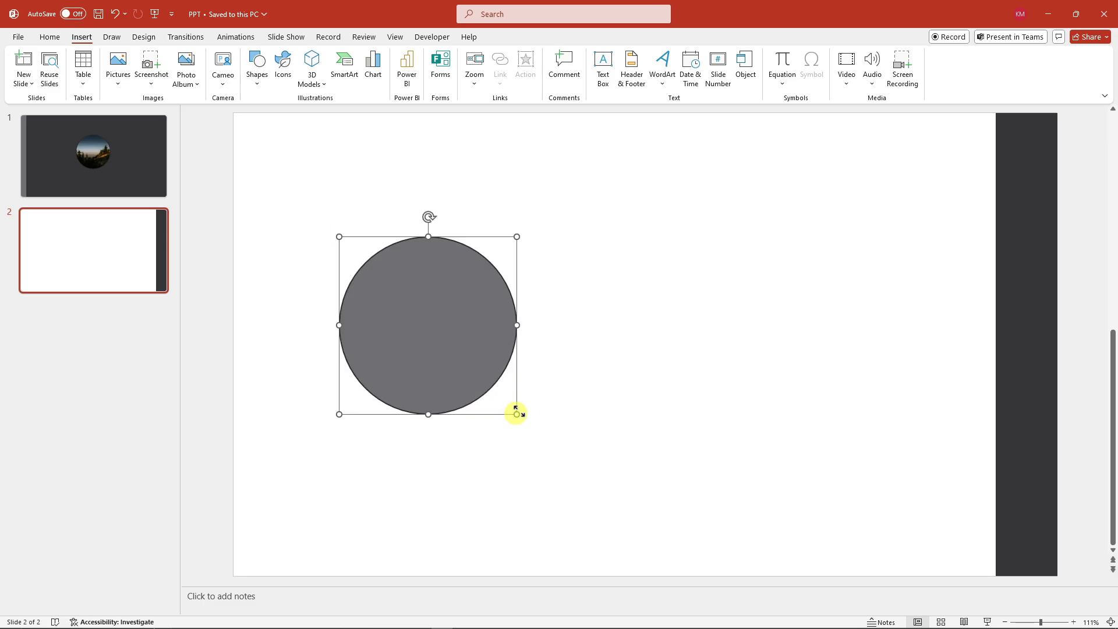
key("Delete")
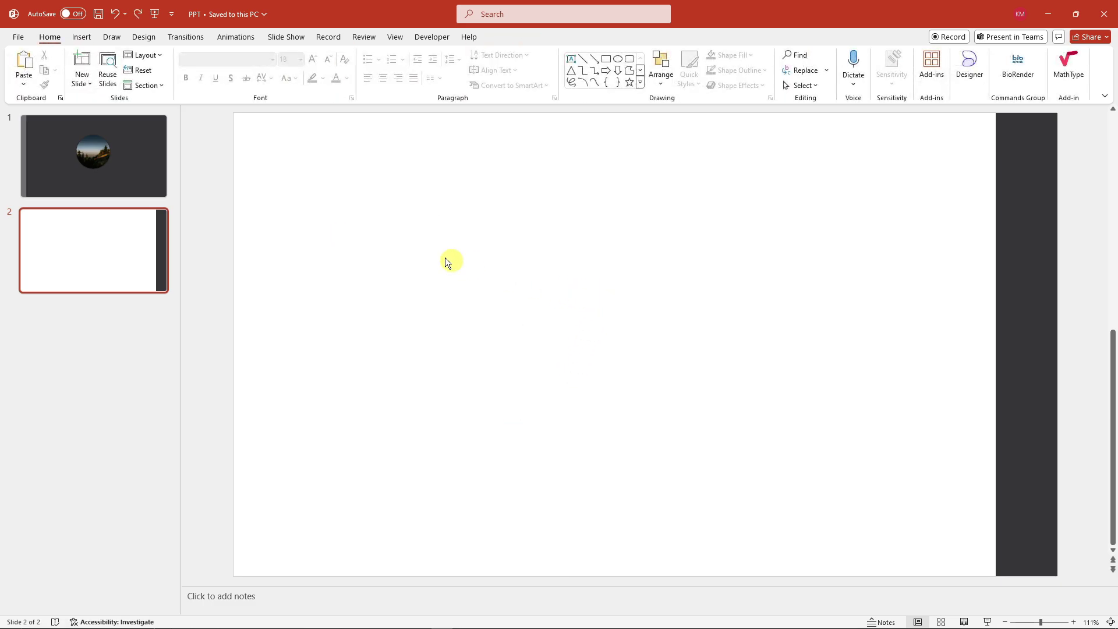
left_click(85, 38)
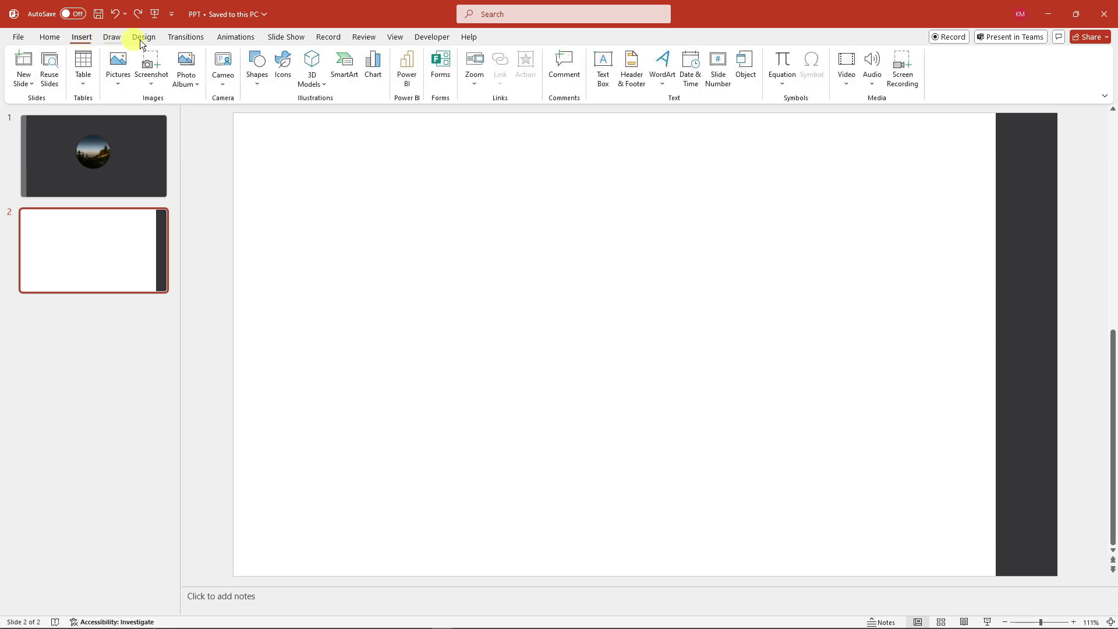
left_click(255, 82)
left_click(298, 116)
left_click_drag(350, 230, 522, 454)
key("Escape")
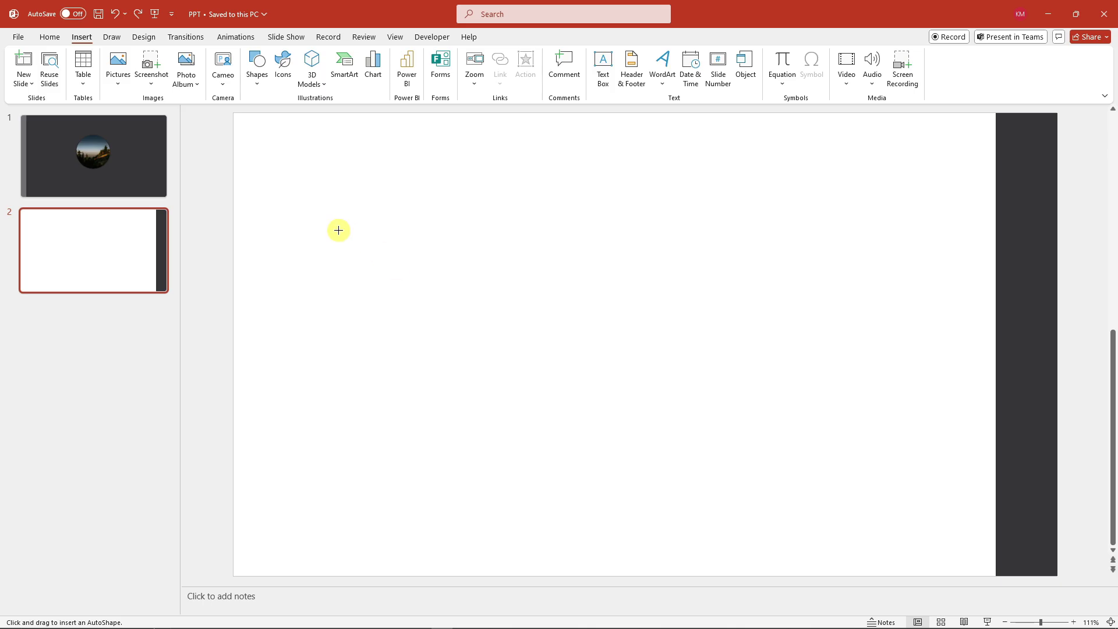
Draw the 3.45-inch grey circle on the left side of the slide
left_click(254, 82)
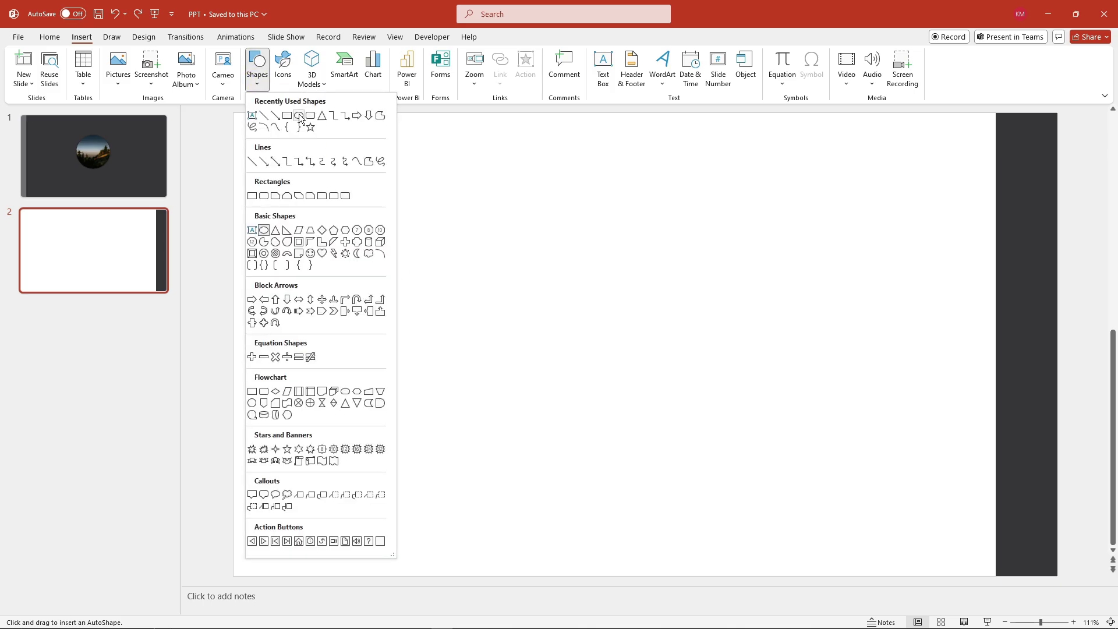
left_click(402, 168)
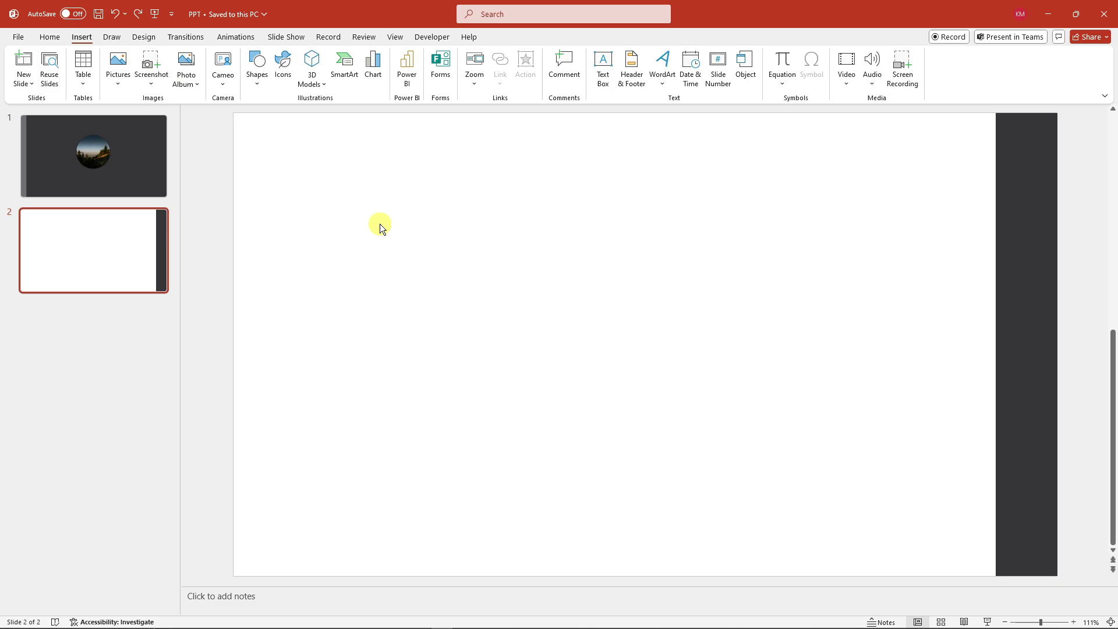
left_click_drag(380, 224, 478, 342)
left_click(257, 73)
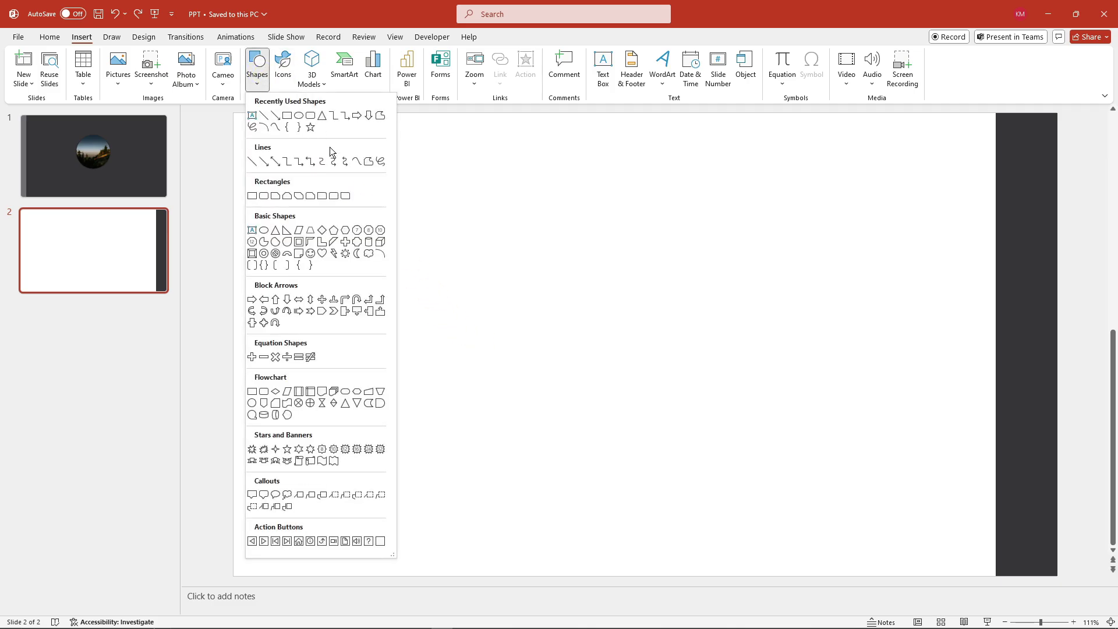
left_click(299, 119)
left_click_drag(338, 197, 550, 376)
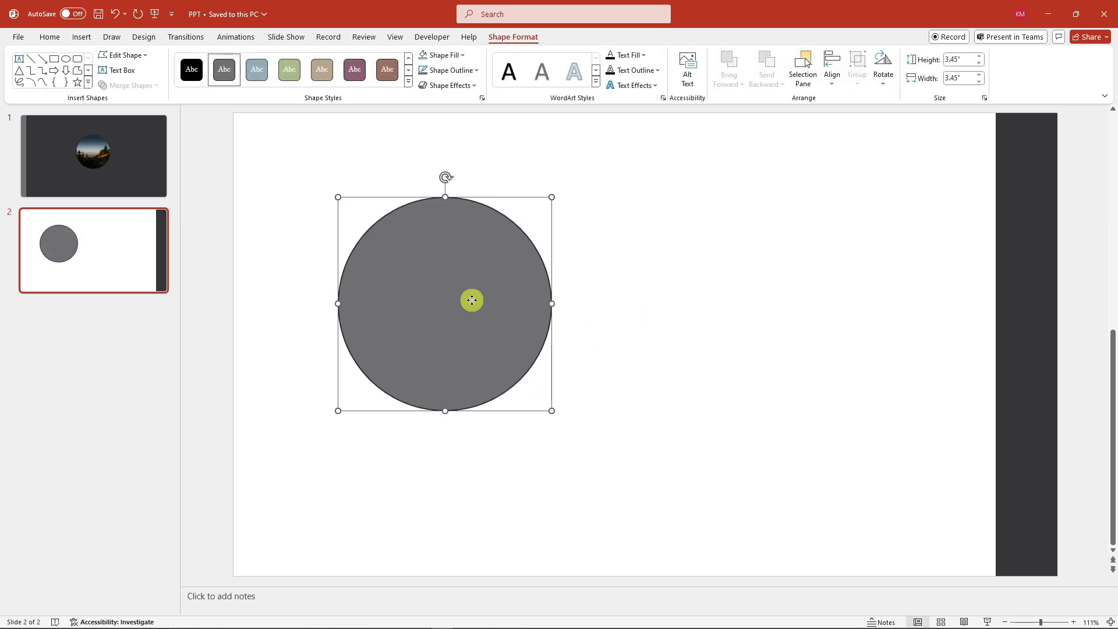
Shift the grey circle slightly down-left and copy it
left_click_drag(471, 299, 419, 321)
key("Escape")
left_click(409, 314)
right_click(411, 318)
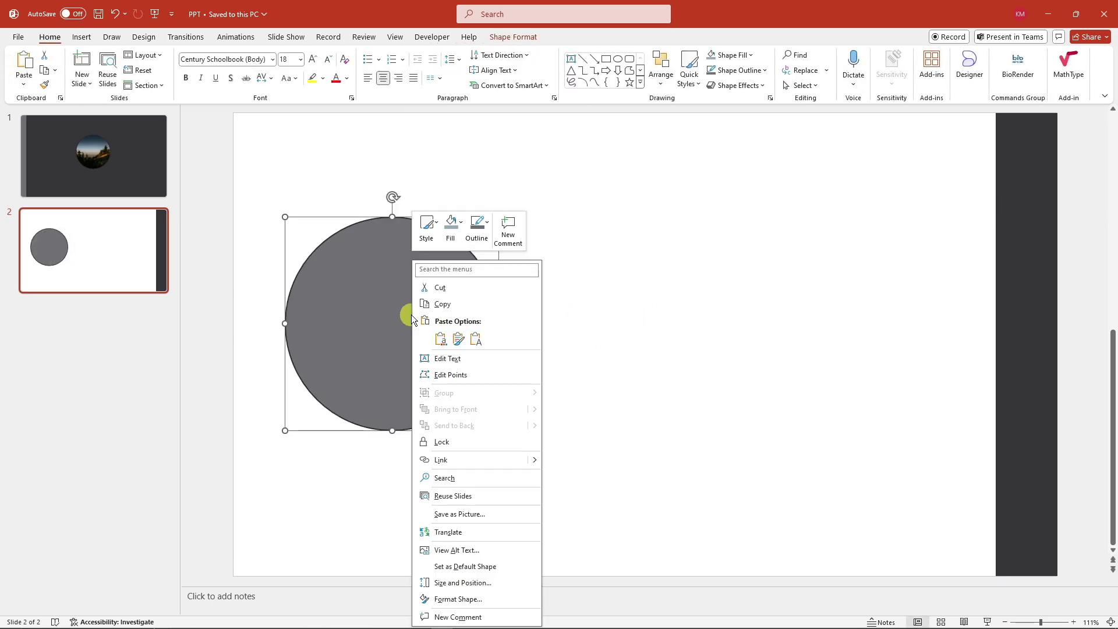
left_click(644, 388)
right_click(422, 301)
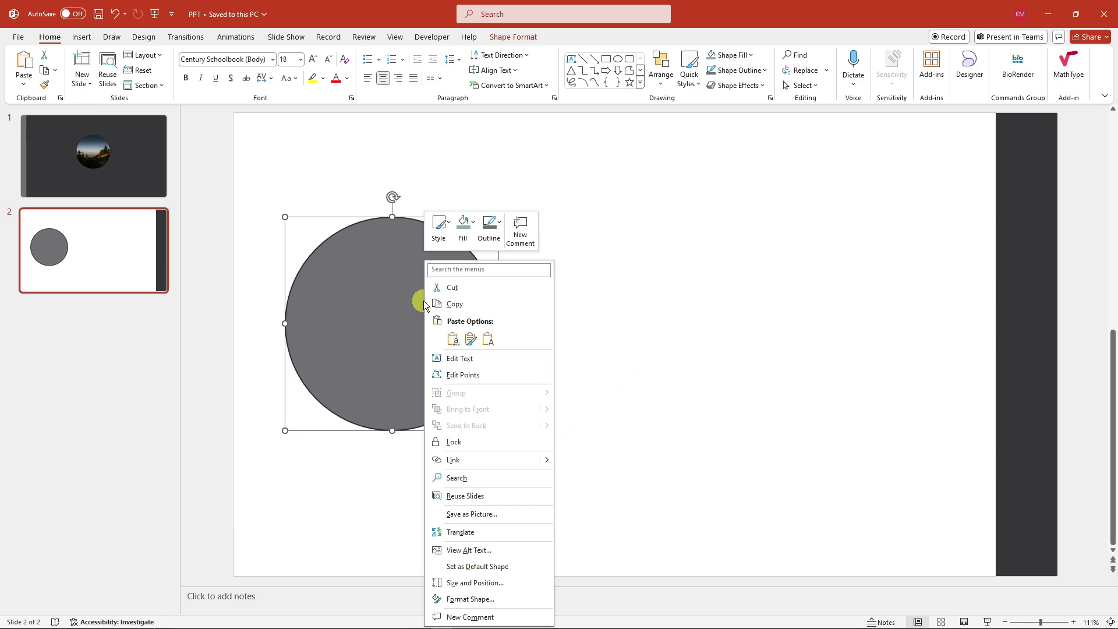
left_click(448, 304)
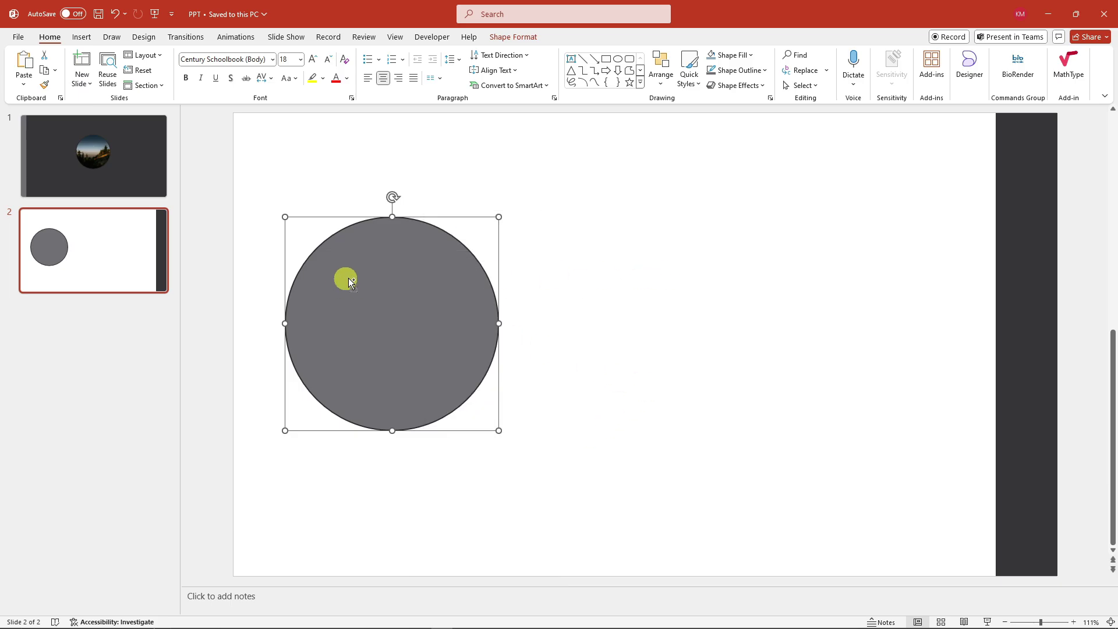
Paste the copy, move it to the right side, and nudge the left circle into line
left_click(556, 259)
key("ctrl+v")
left_click_drag(395, 314, 749, 315)
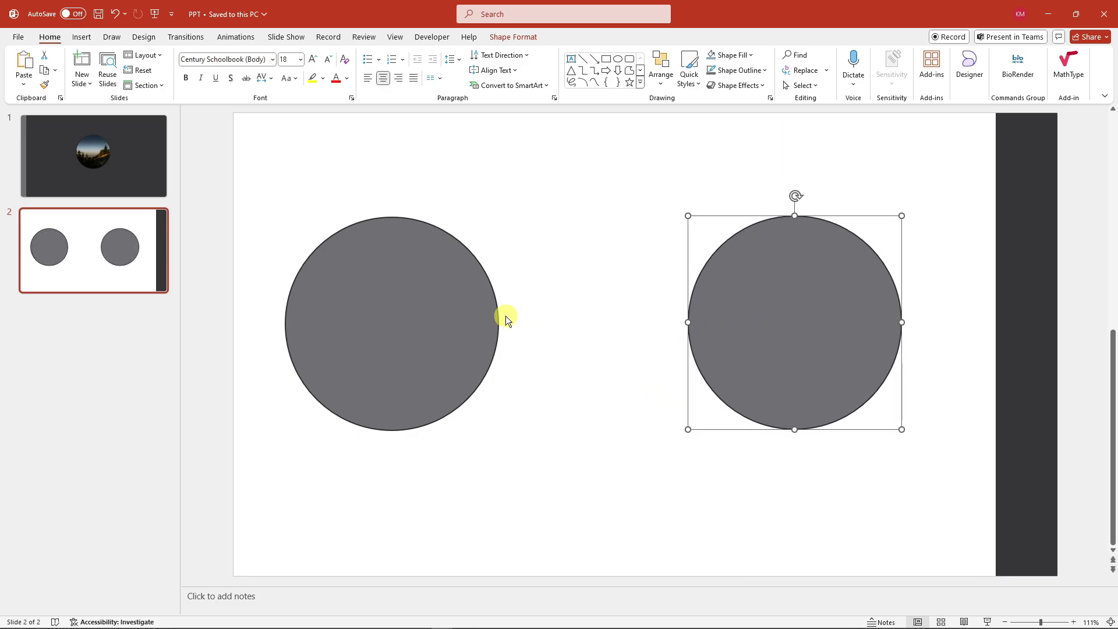
left_click(412, 317)
left_click_drag(411, 317, 387, 319)
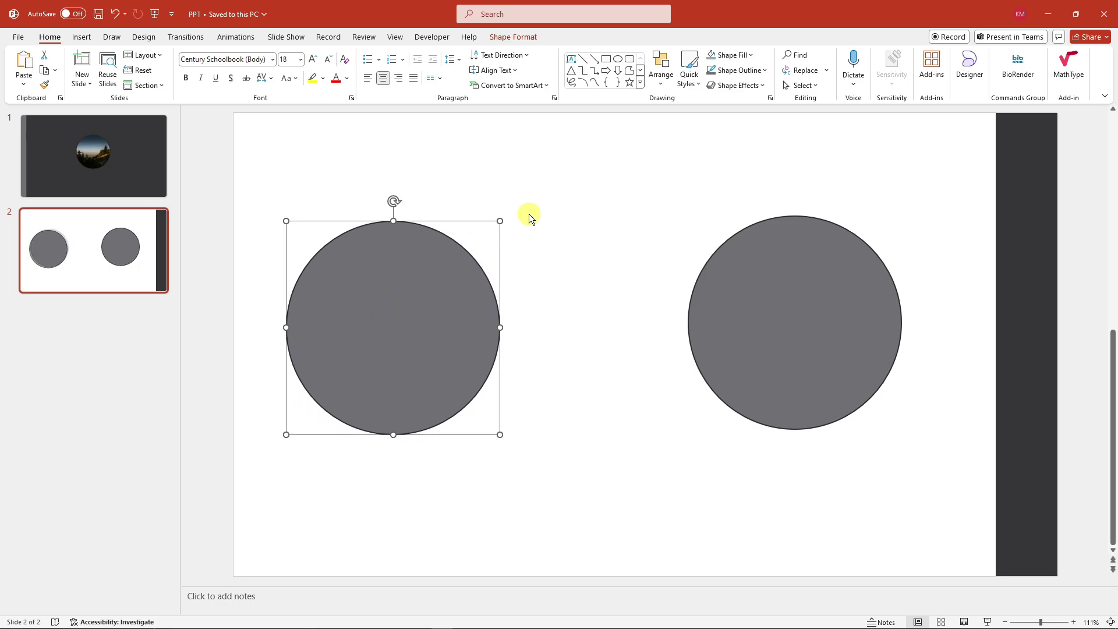
left_click(528, 215)
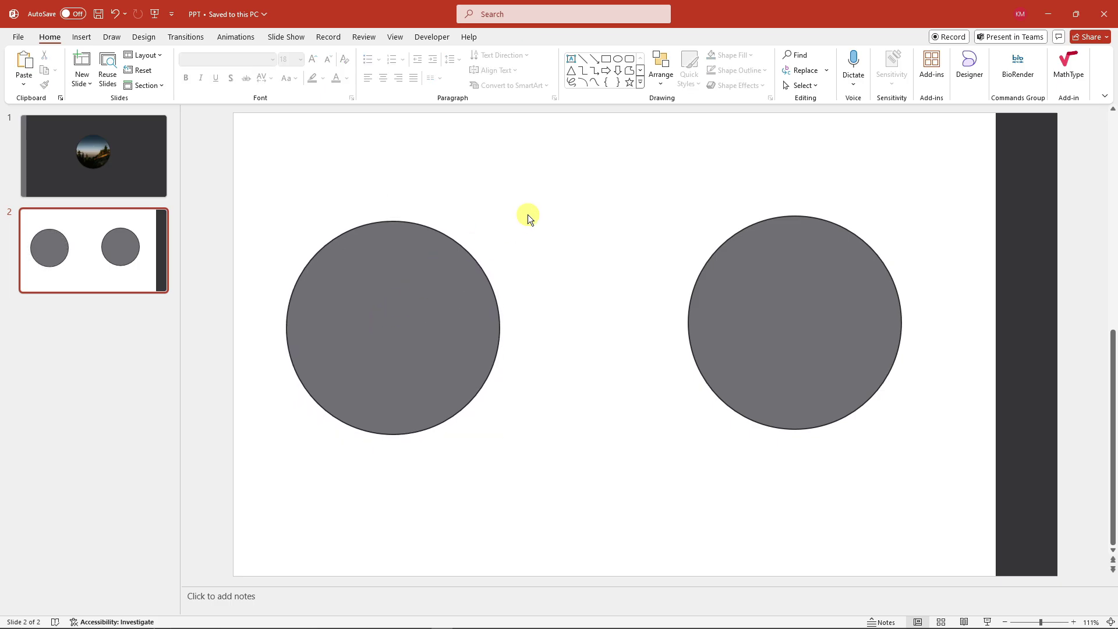
left_click(420, 318)
Use Shape Fill > Picture to fill the left circle with the foggy mountain photo from Downloads
left_click(515, 38)
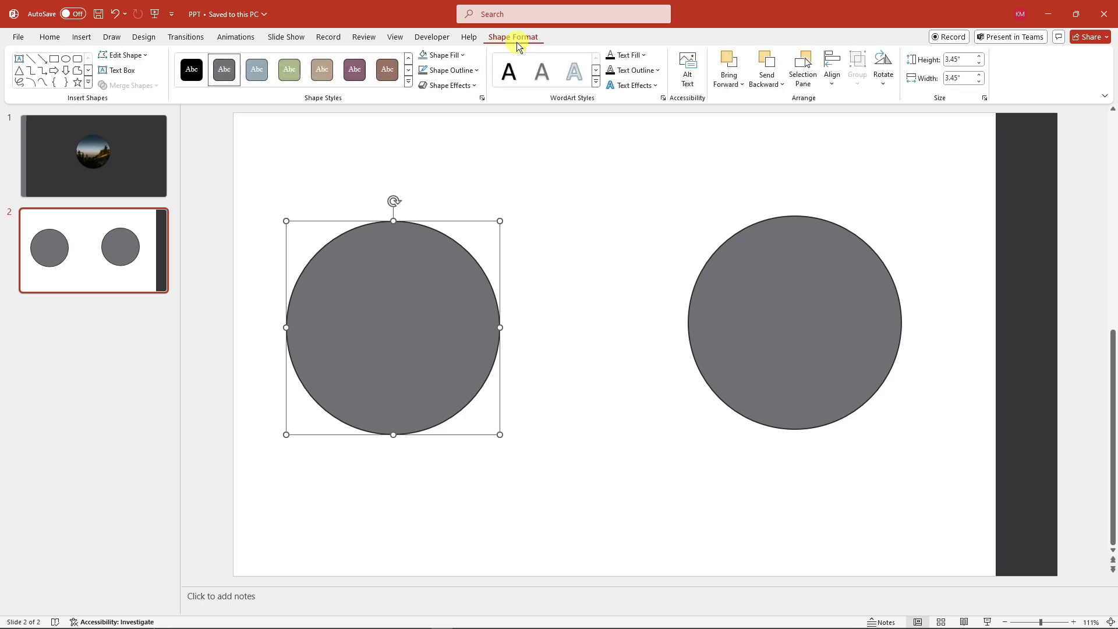
left_click(82, 36)
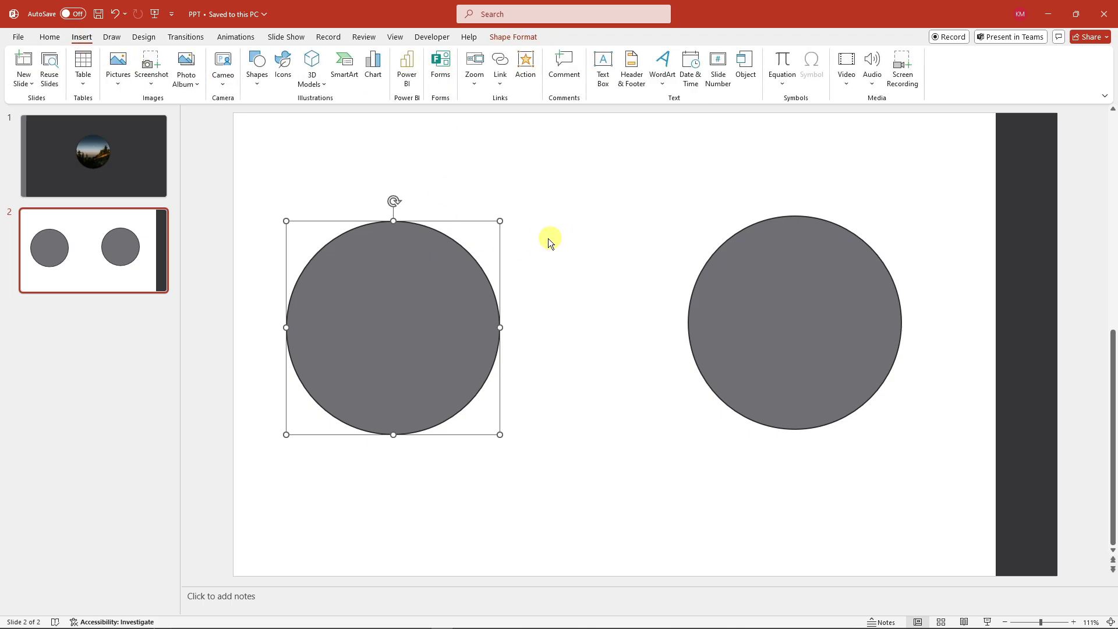
left_click(513, 38)
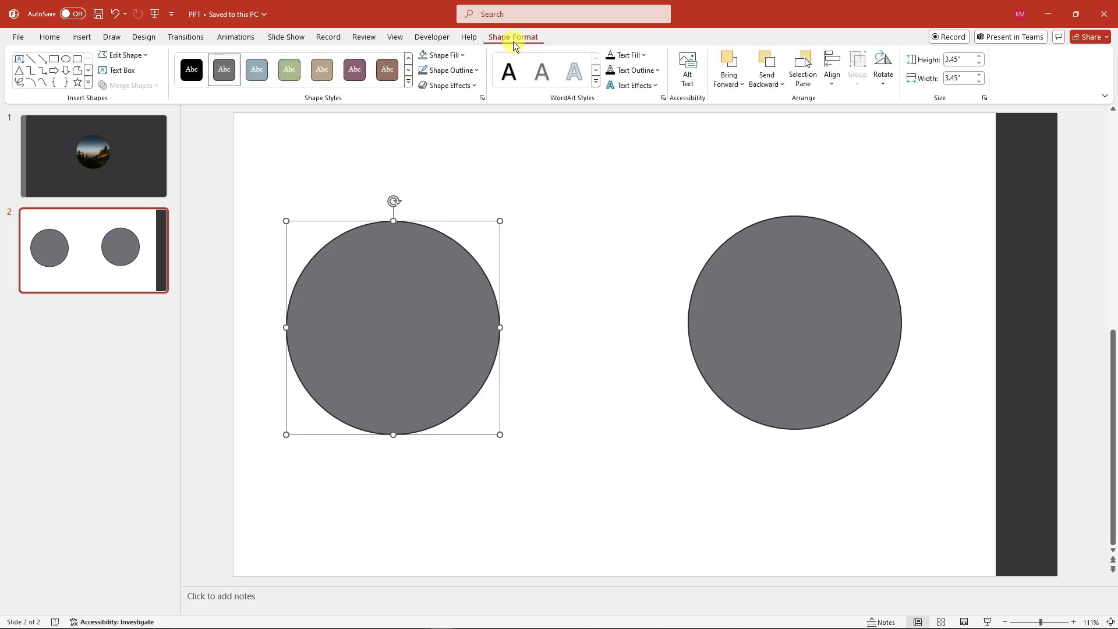
left_click(460, 57)
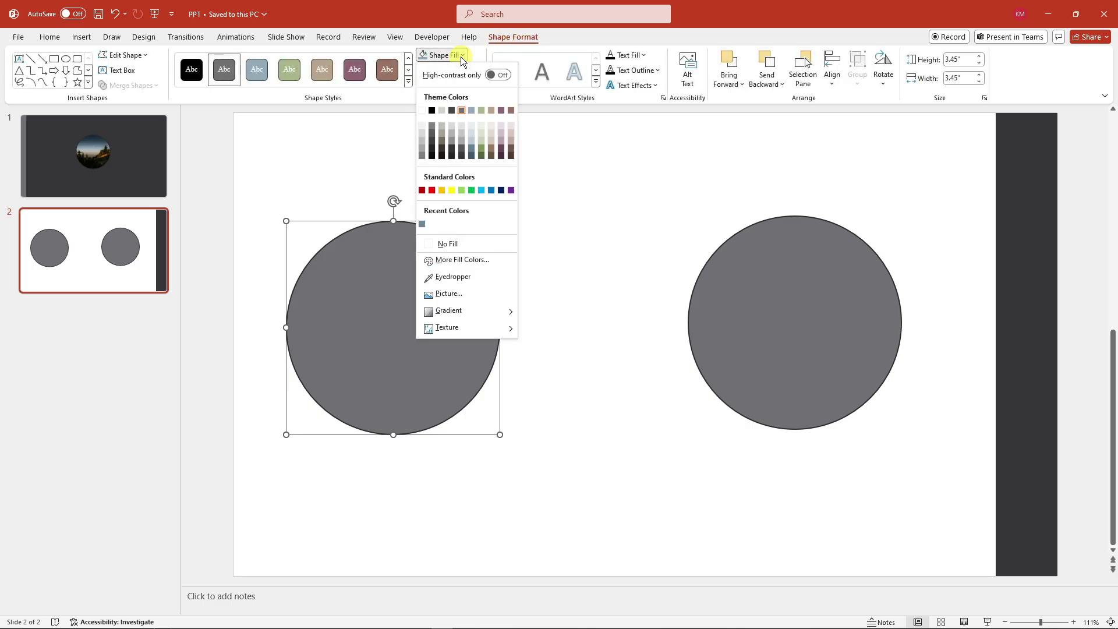
left_click(446, 295)
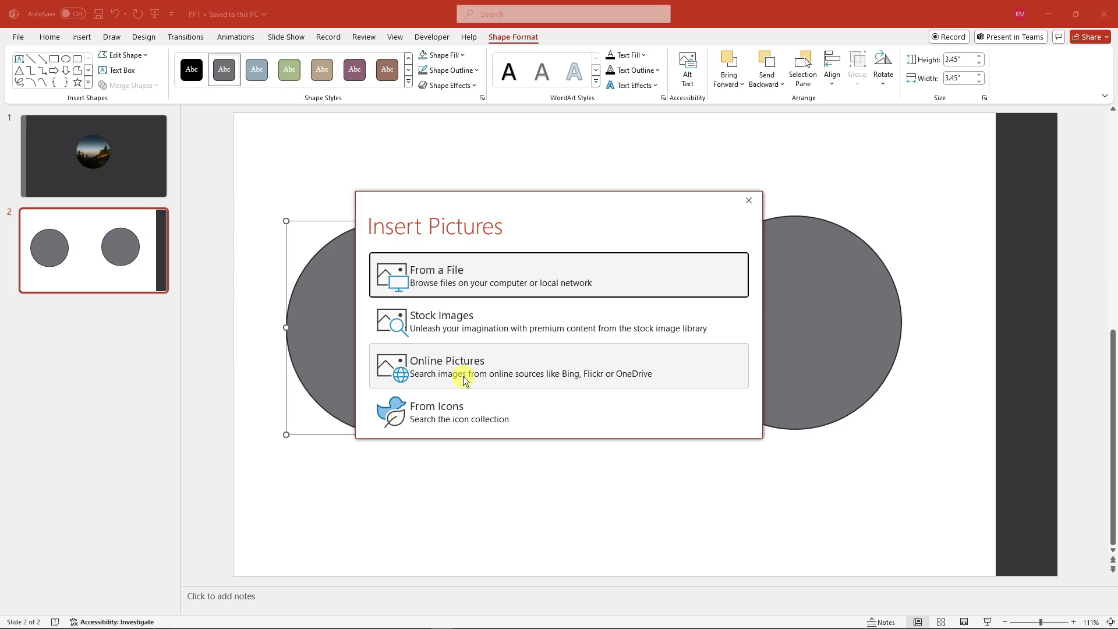
left_click(449, 277)
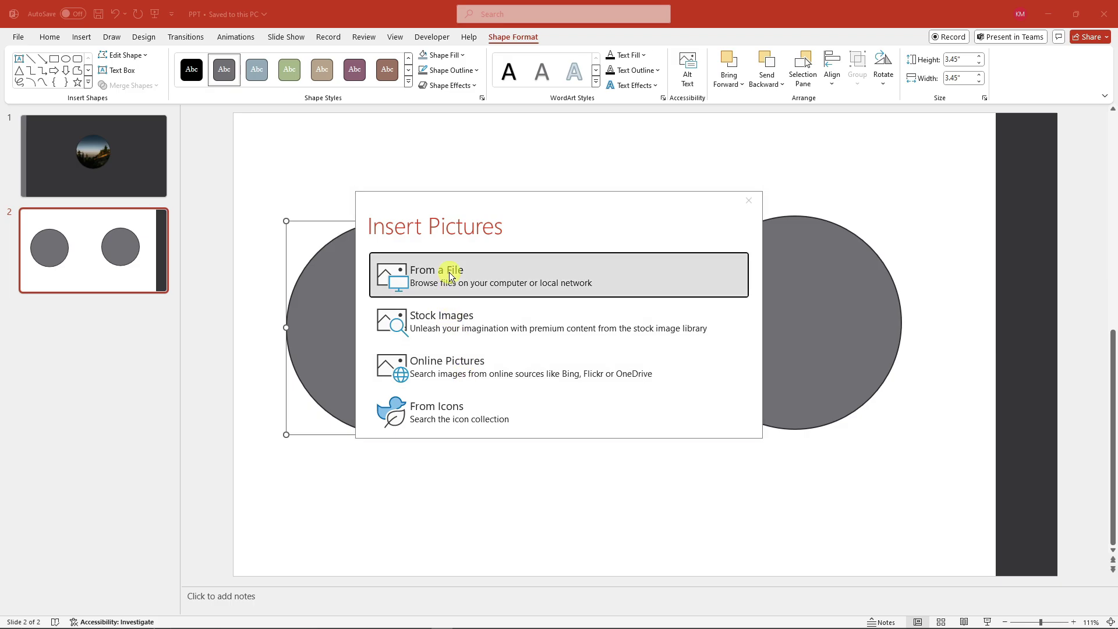
scroll(47, 165, "up", 5)
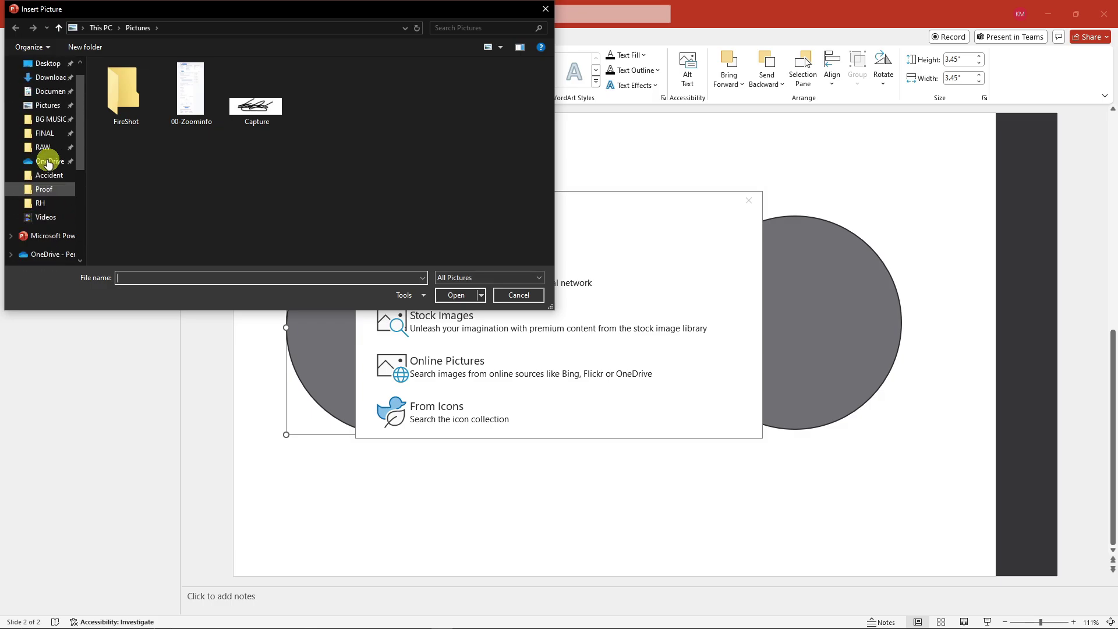
left_click(47, 100)
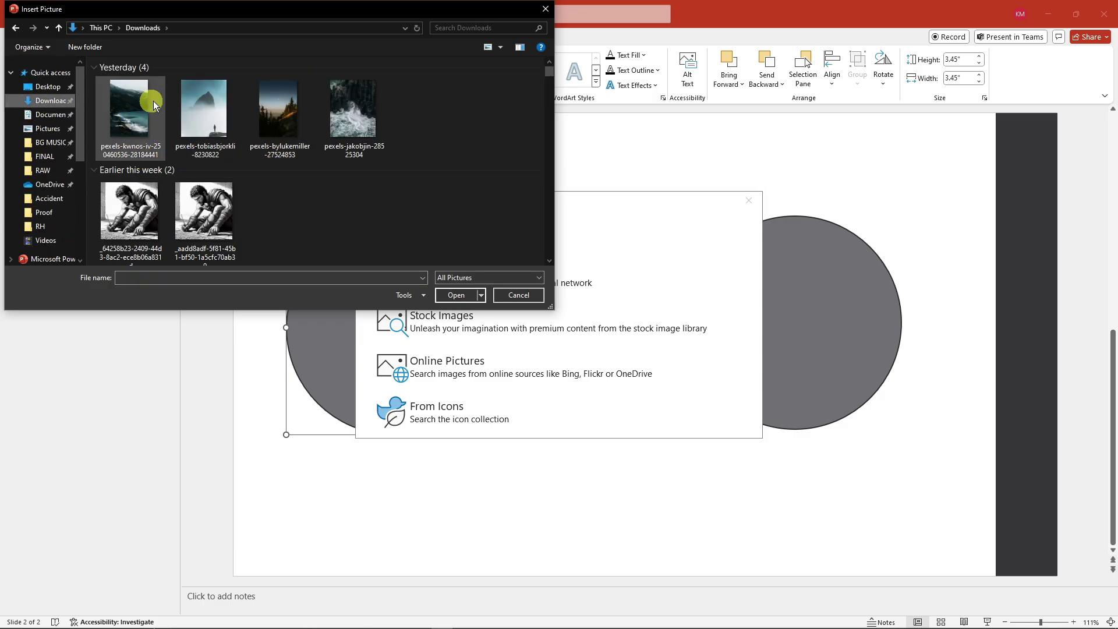
double_click(214, 104)
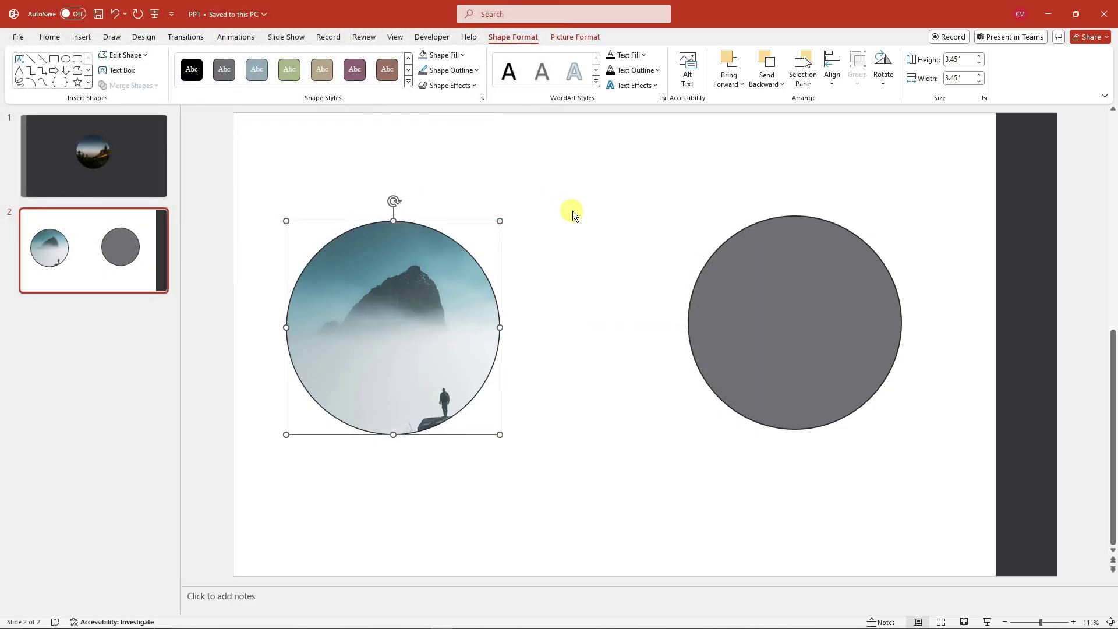
left_click_drag(423, 312, 438, 305)
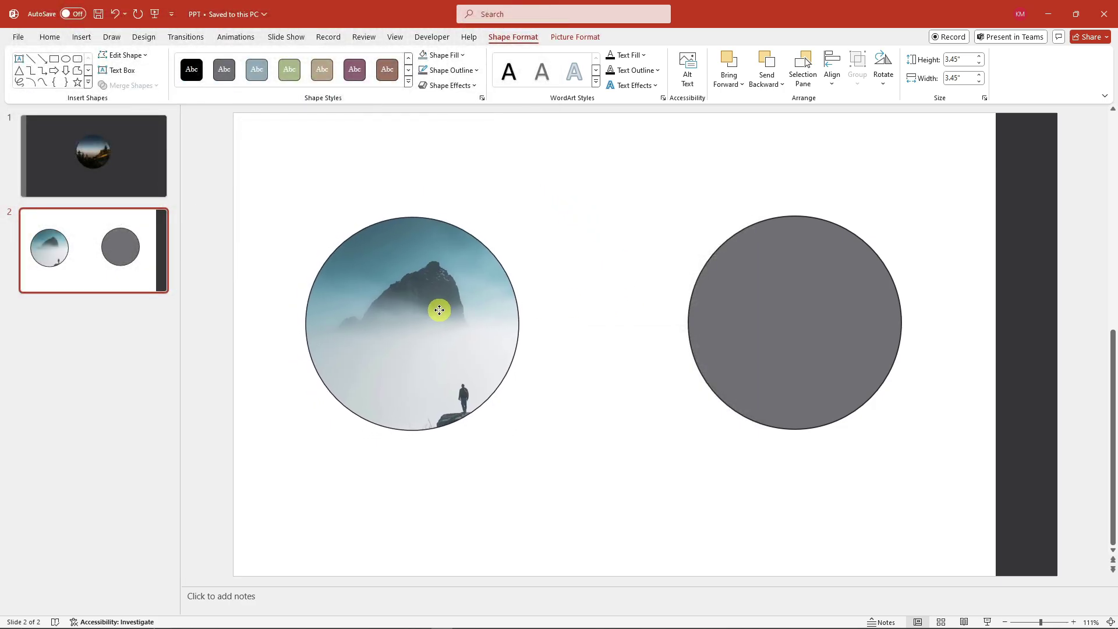
Nudge the right grey circle, then type test text in it and delete it
left_click(771, 278)
left_click_drag(771, 278, 793, 300)
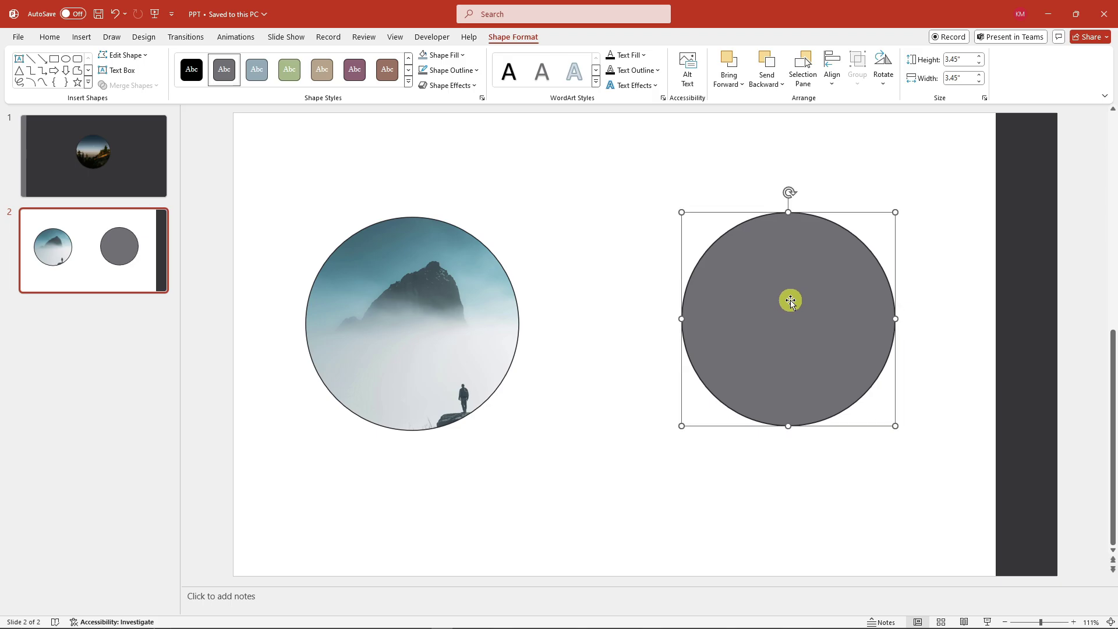
left_click(86, 37)
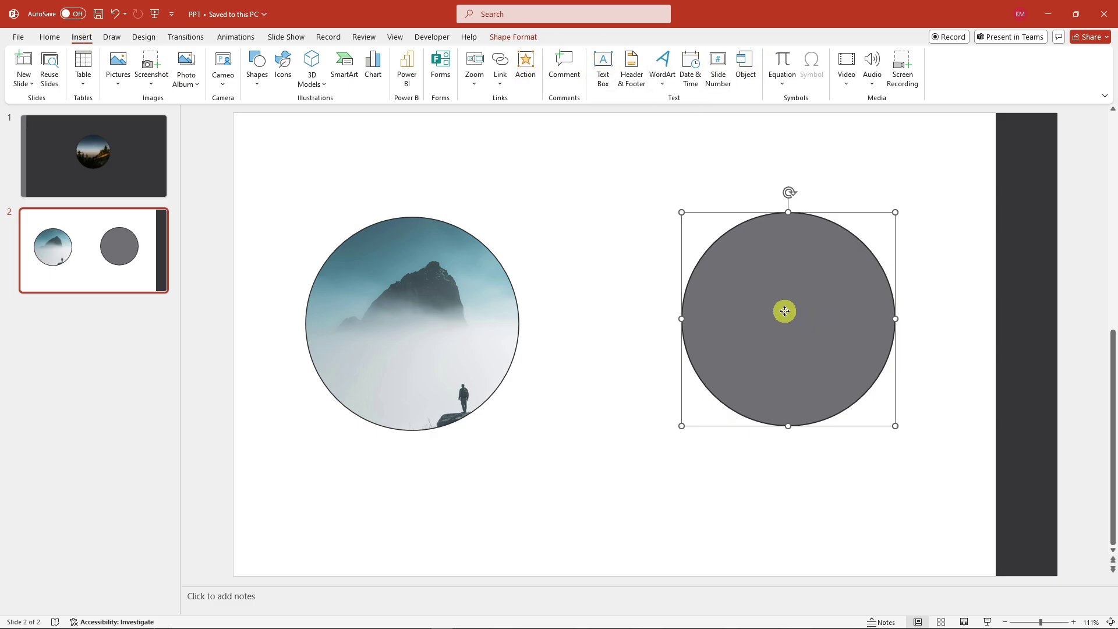
left_click(785, 312)
type("SASDADSA")
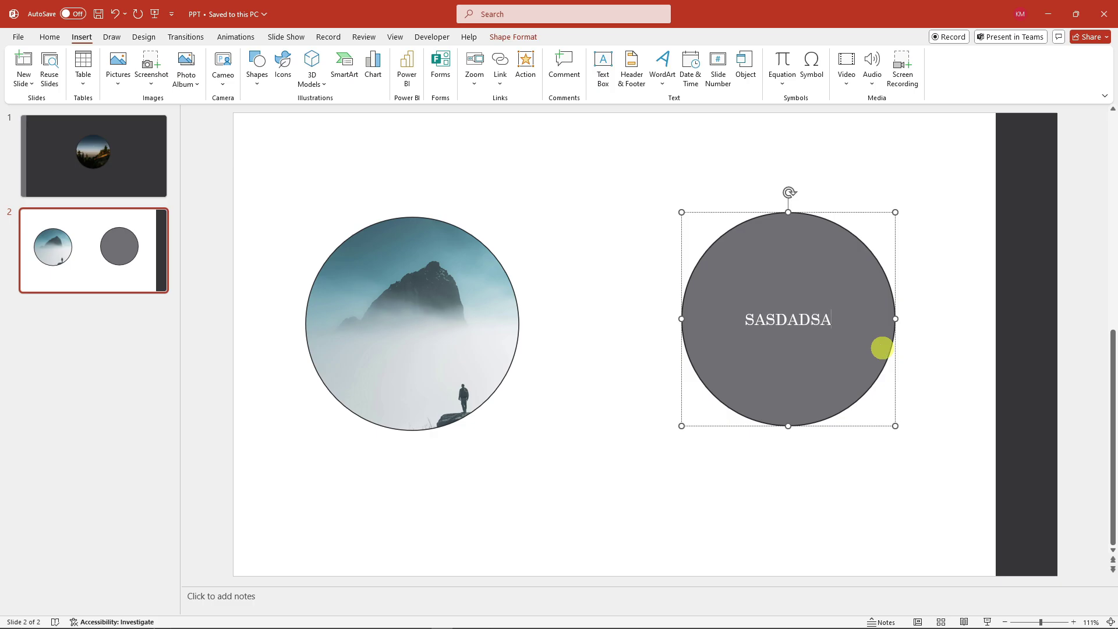
key("ctrl+a")
key("BackSpace")
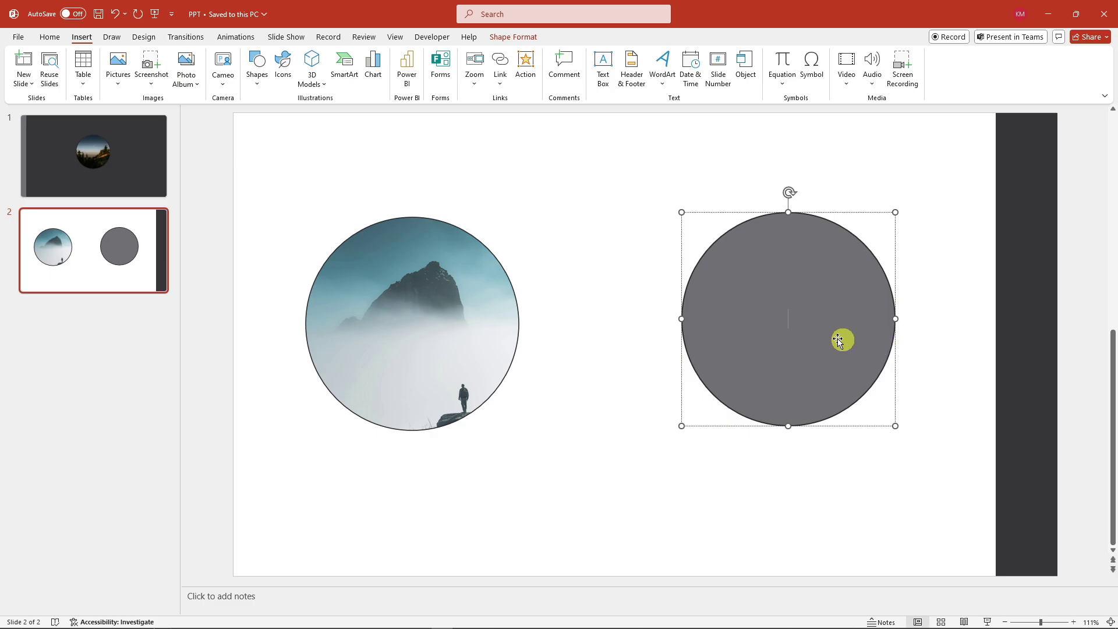
Add a text box reading GOOD MORNING on one line, centred in the right circle
left_click(604, 70)
left_click_drag(727, 283, 851, 343)
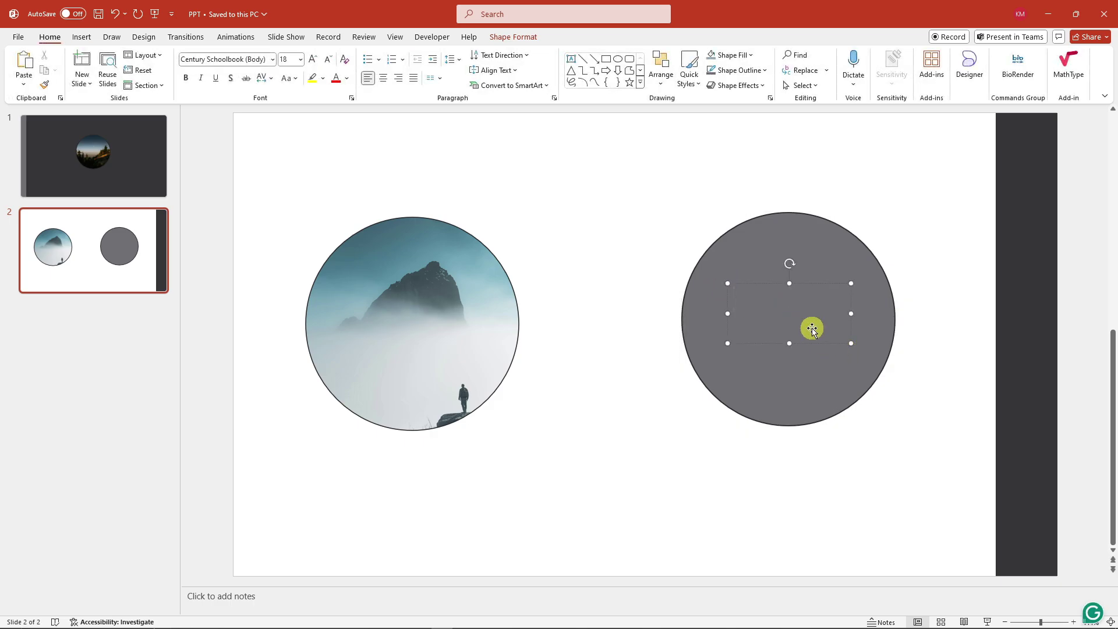
type("GOOD MORNING")
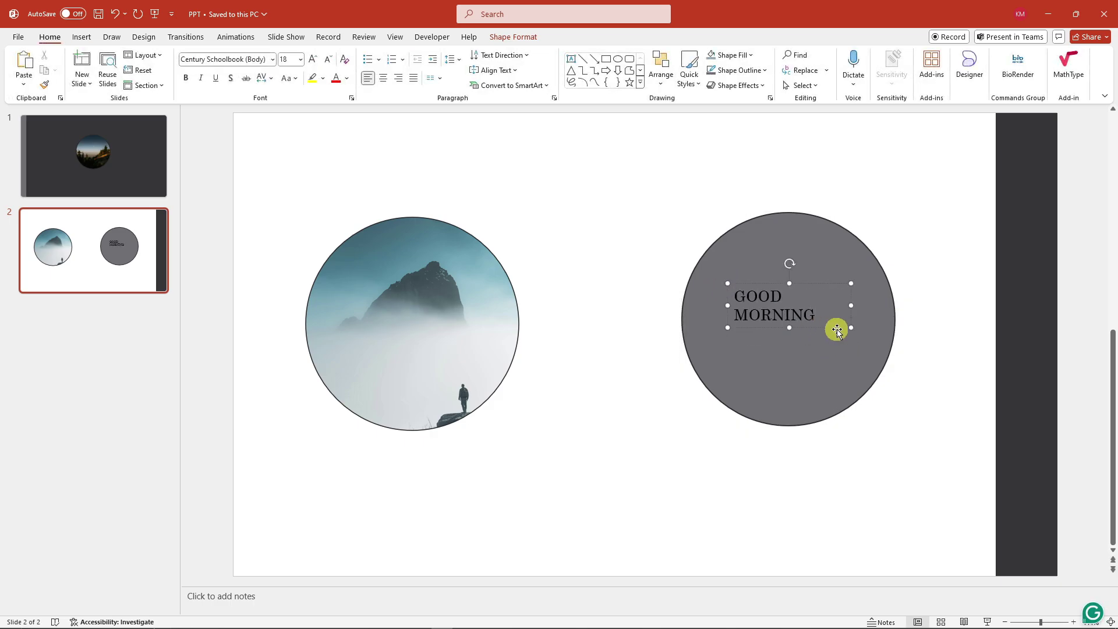
left_click_drag(851, 305, 892, 314)
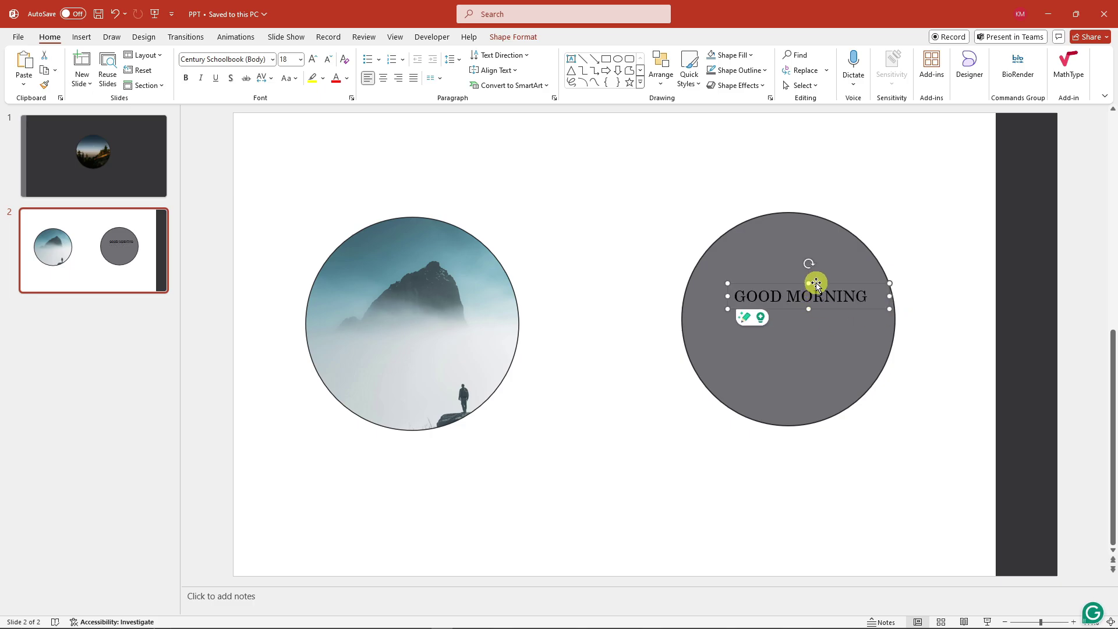
left_click_drag(811, 282, 809, 311)
triple_click(808, 326)
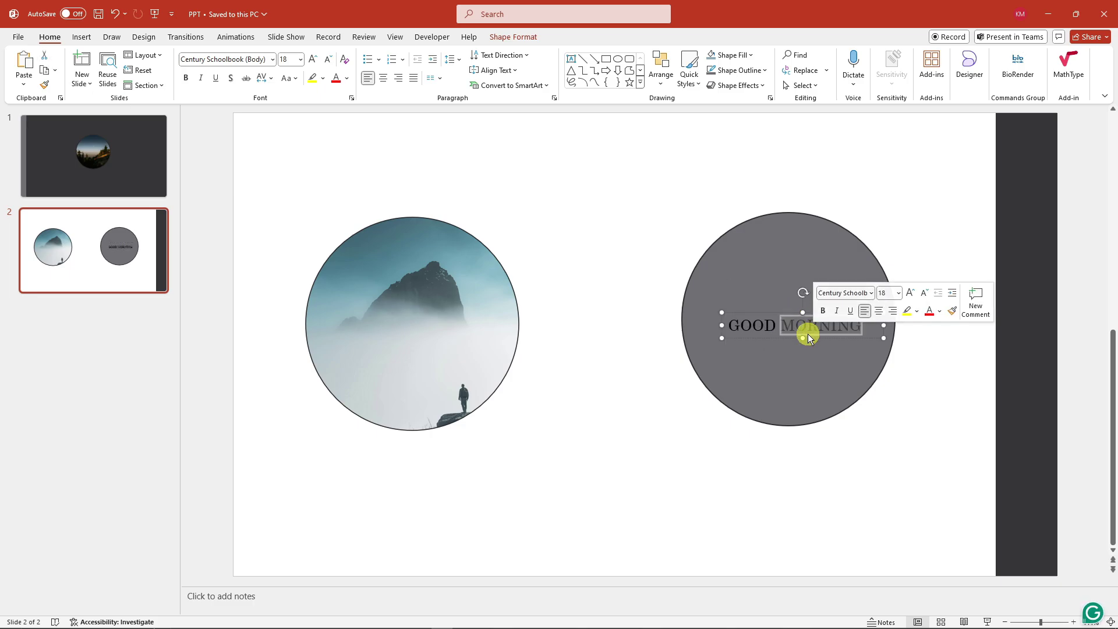
Format GOOD MORNING as light-green 28 pt Amasis MT Pro Black
left_click(272, 59)
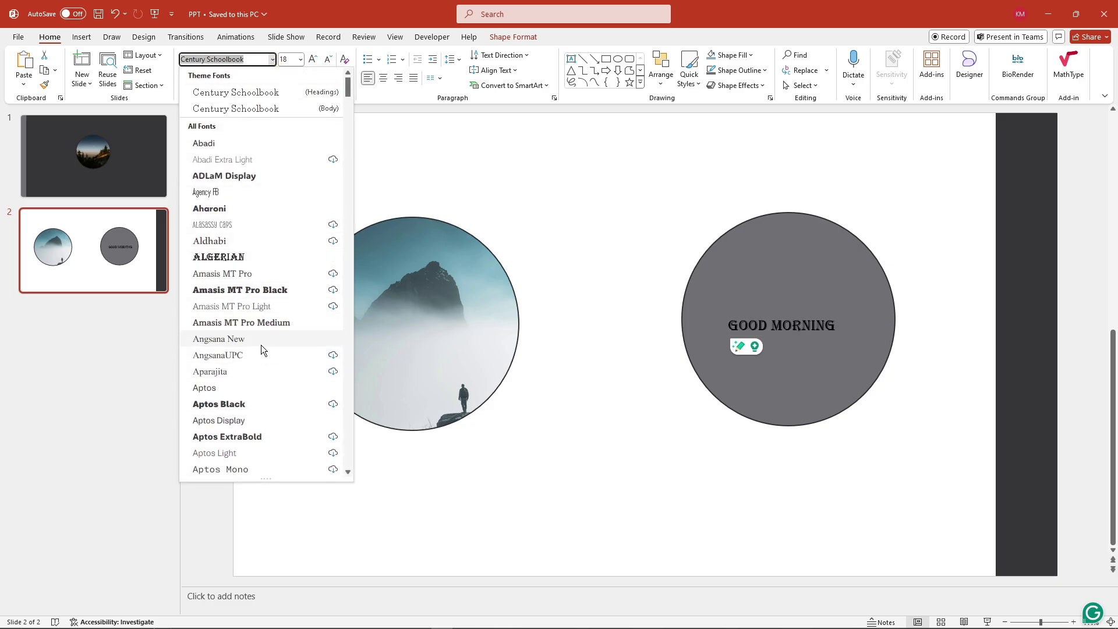
left_click(266, 291)
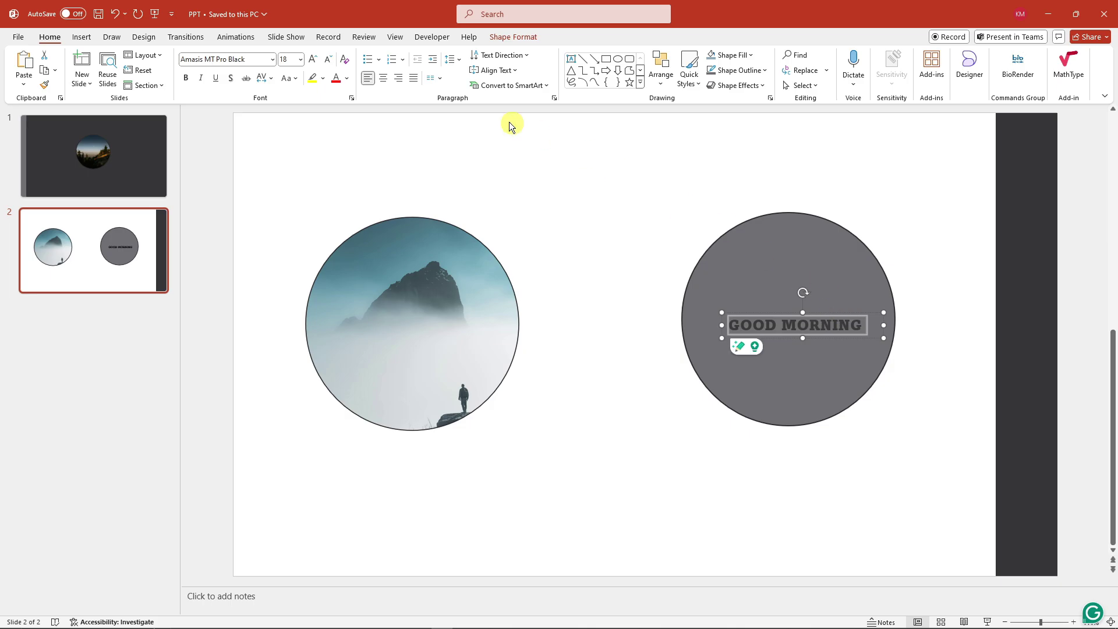
left_click(337, 80)
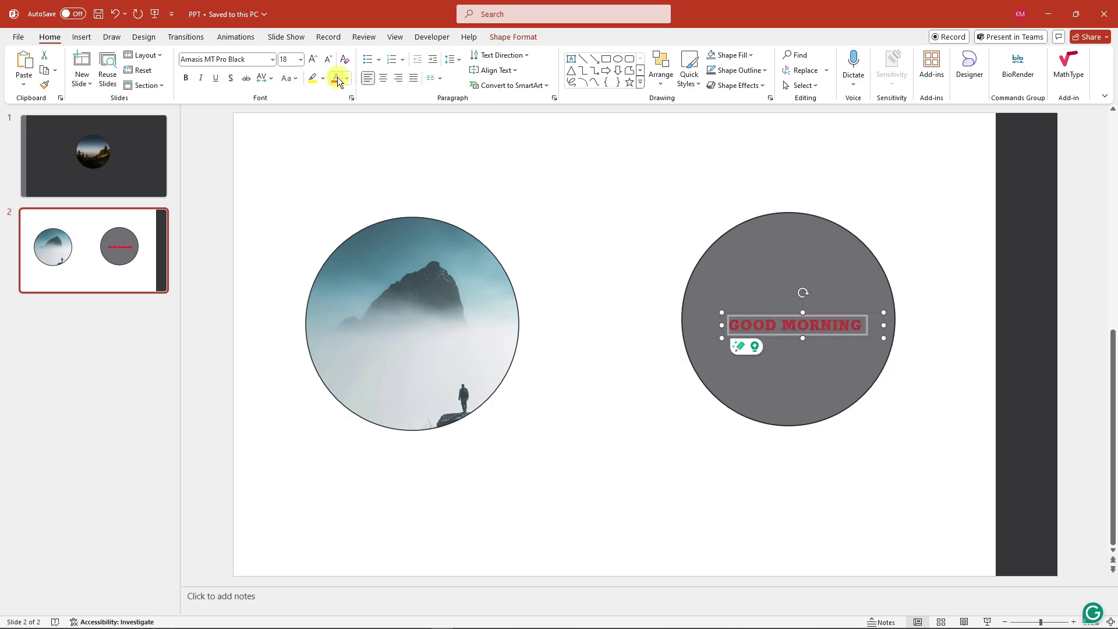
left_click(347, 79)
left_click(371, 213)
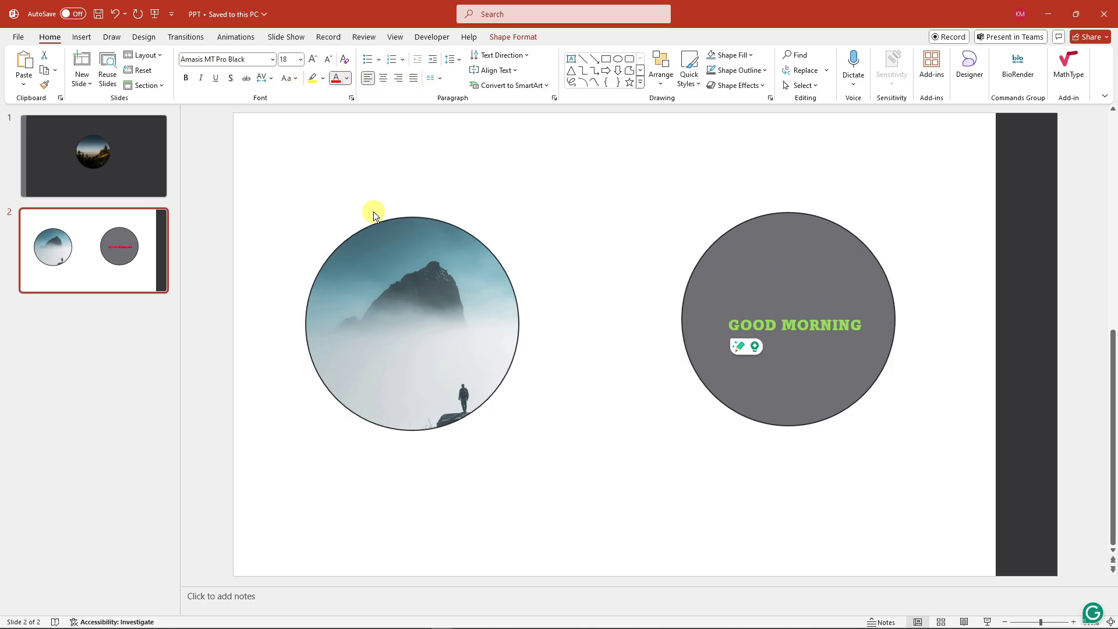
left_click(313, 58)
left_click(313, 58)
left_click(313, 59)
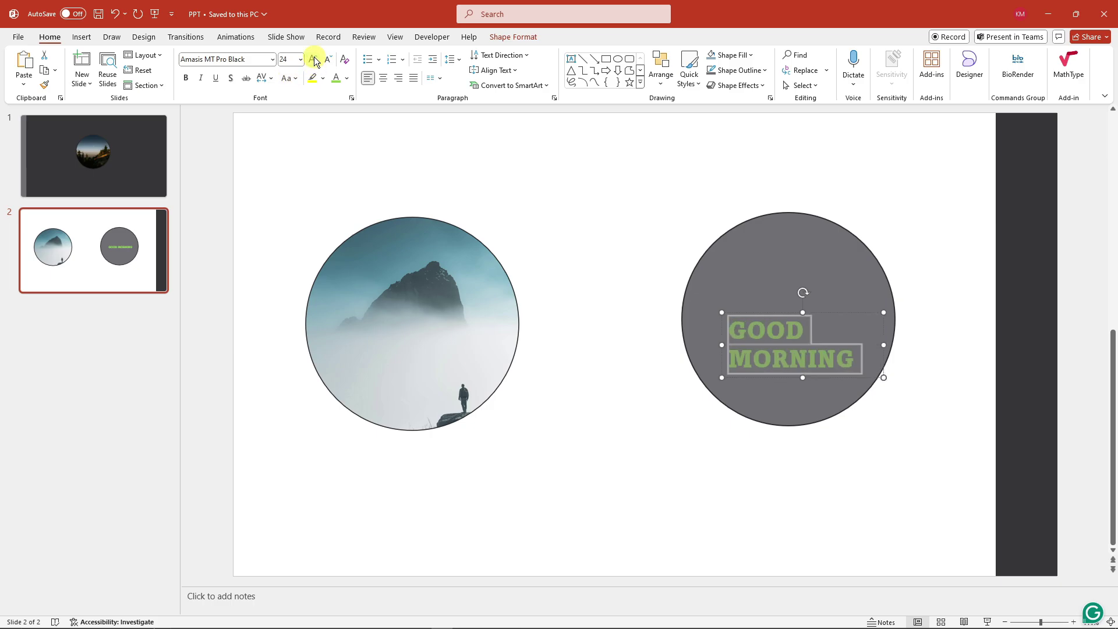
Raise and widen the text box, and align the grey circle level with the photo circle
left_click_drag(836, 312, 836, 292)
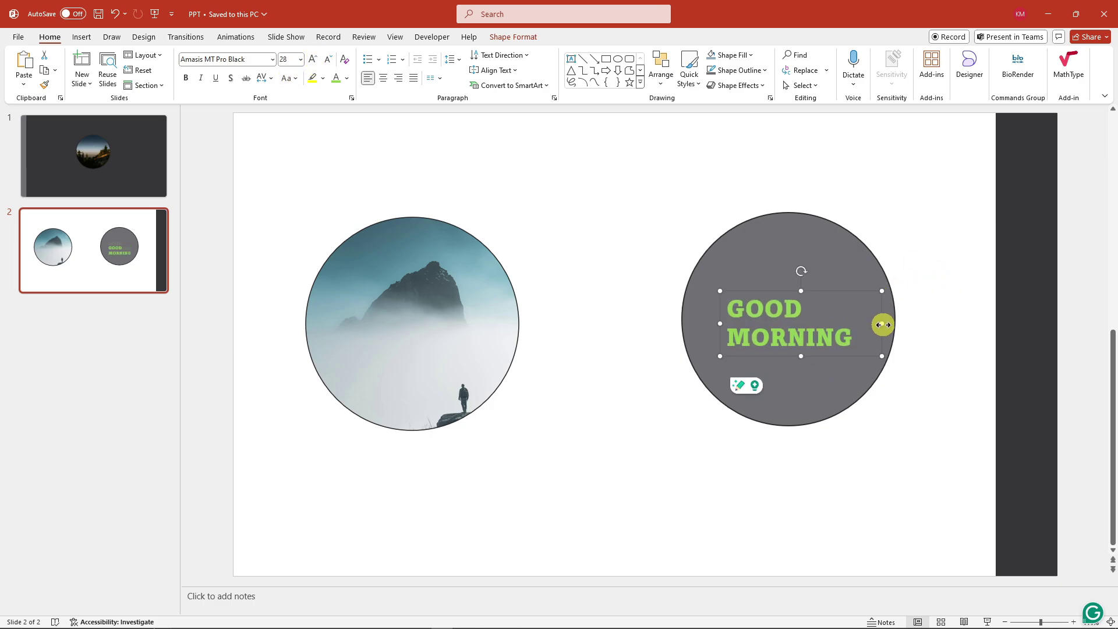
left_click_drag(882, 323, 903, 322)
left_click_drag(838, 282, 846, 282)
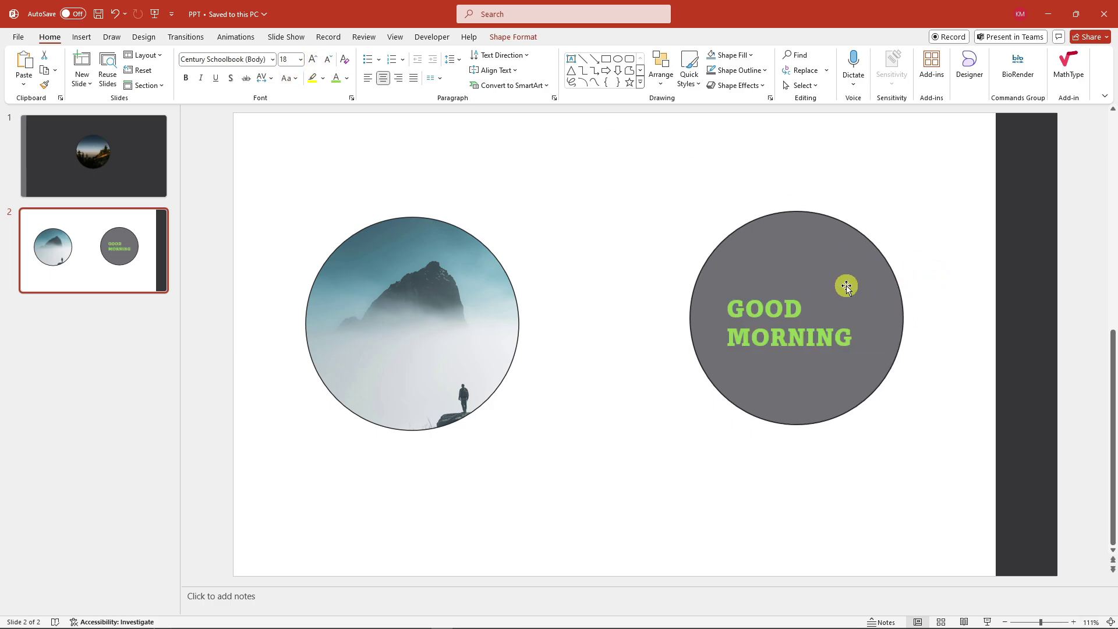
left_click_drag(823, 246, 806, 252)
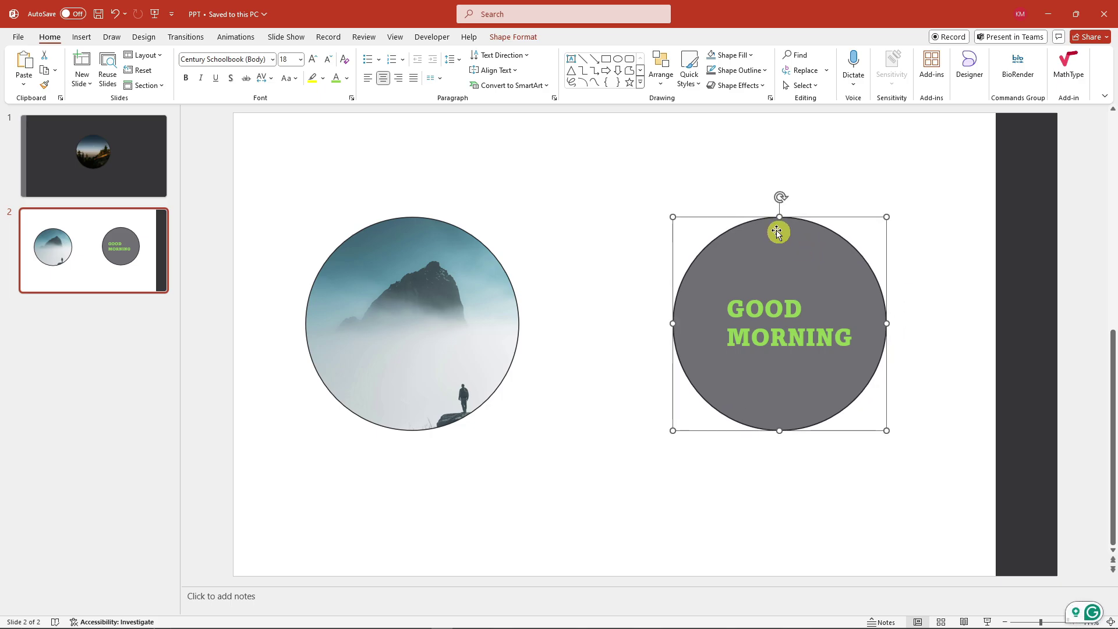
Select the photo circle, grey circle and GOOD MORNING text in turn to check them
left_click(676, 164)
left_click(464, 298)
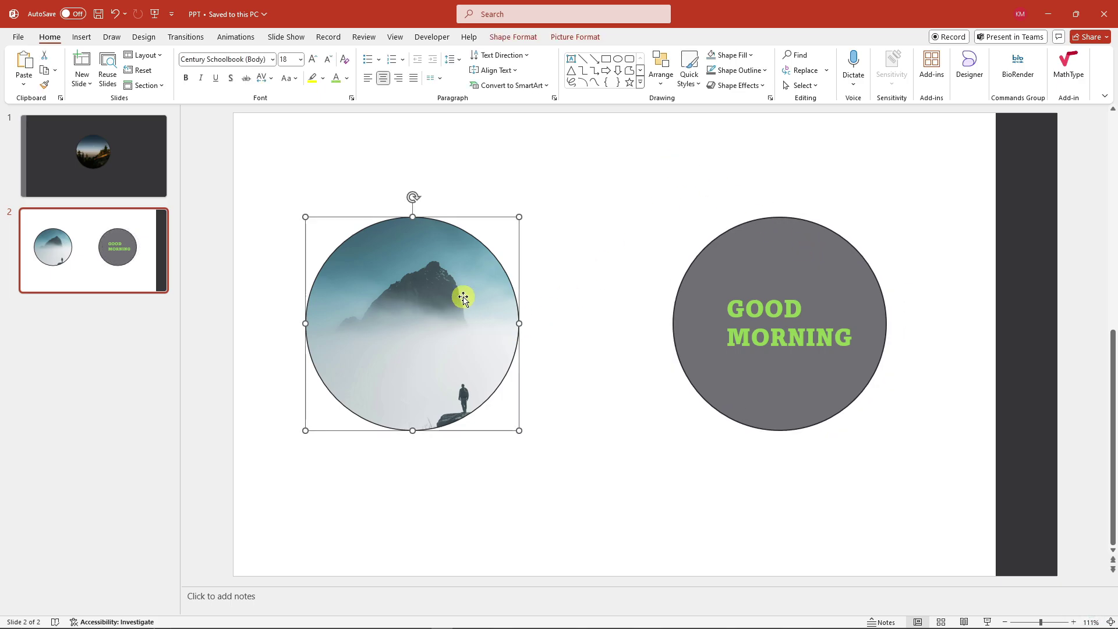
left_click(769, 271)
left_click(786, 310)
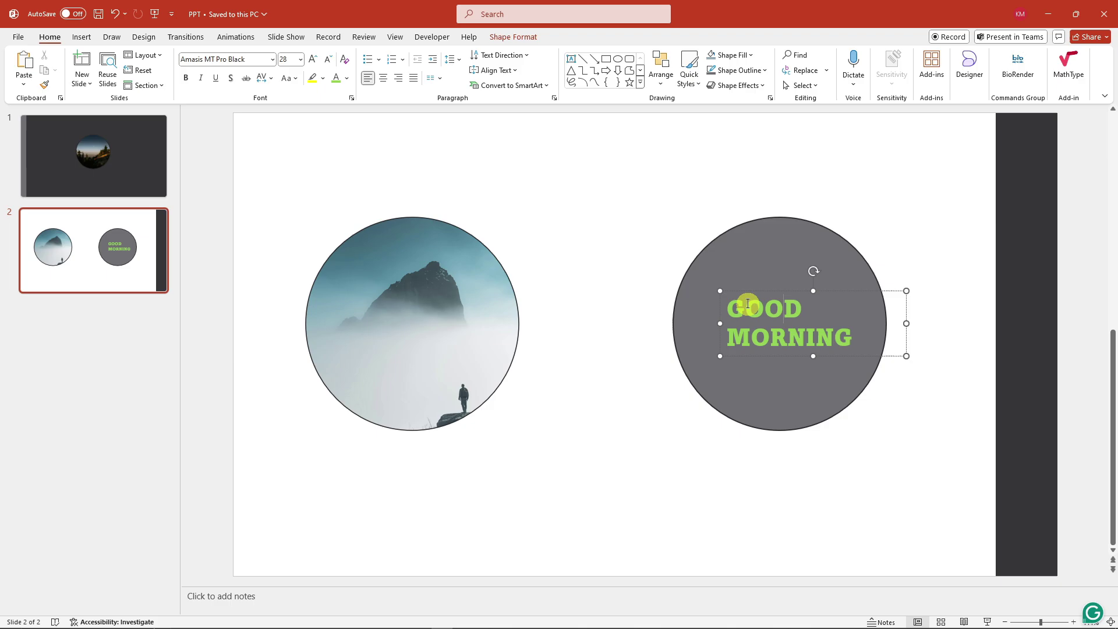
left_click(621, 239)
left_click(770, 318)
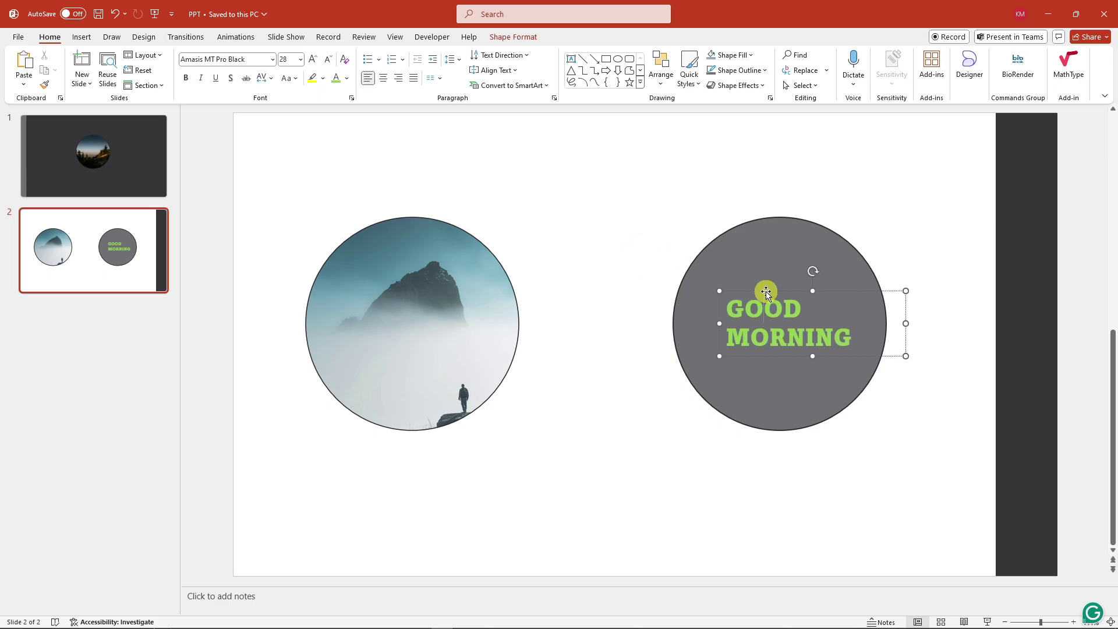
left_click(644, 191)
Marquee-select the grey circle with its GOOD MORNING text and group them
left_click_drag(644, 191, 901, 446)
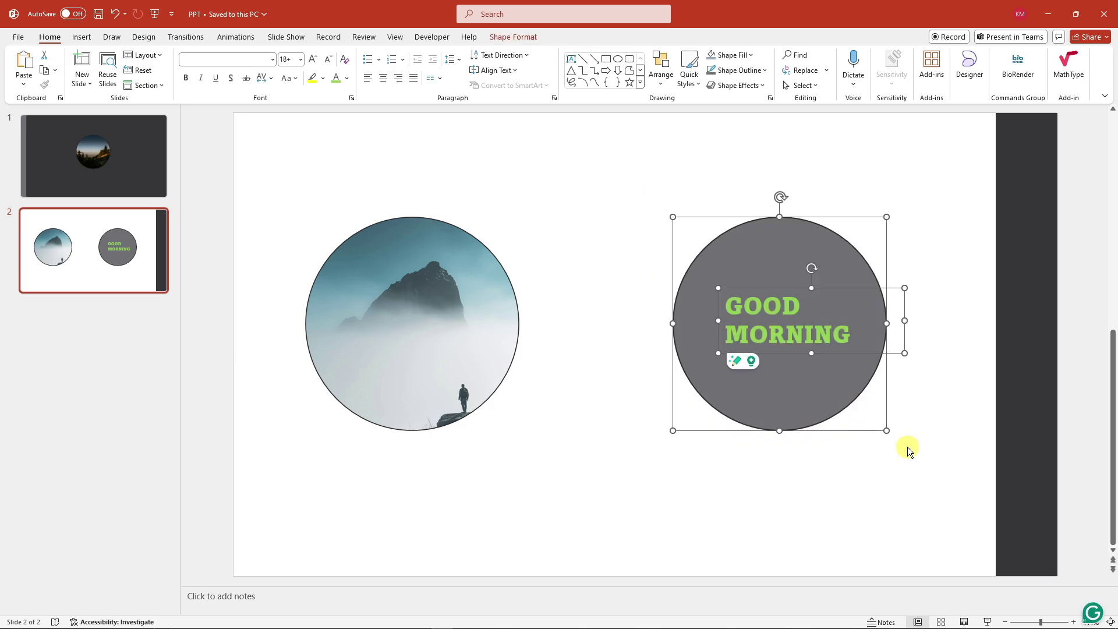
left_click(907, 446)
left_click_drag(649, 186, 937, 478)
right_click(745, 219)
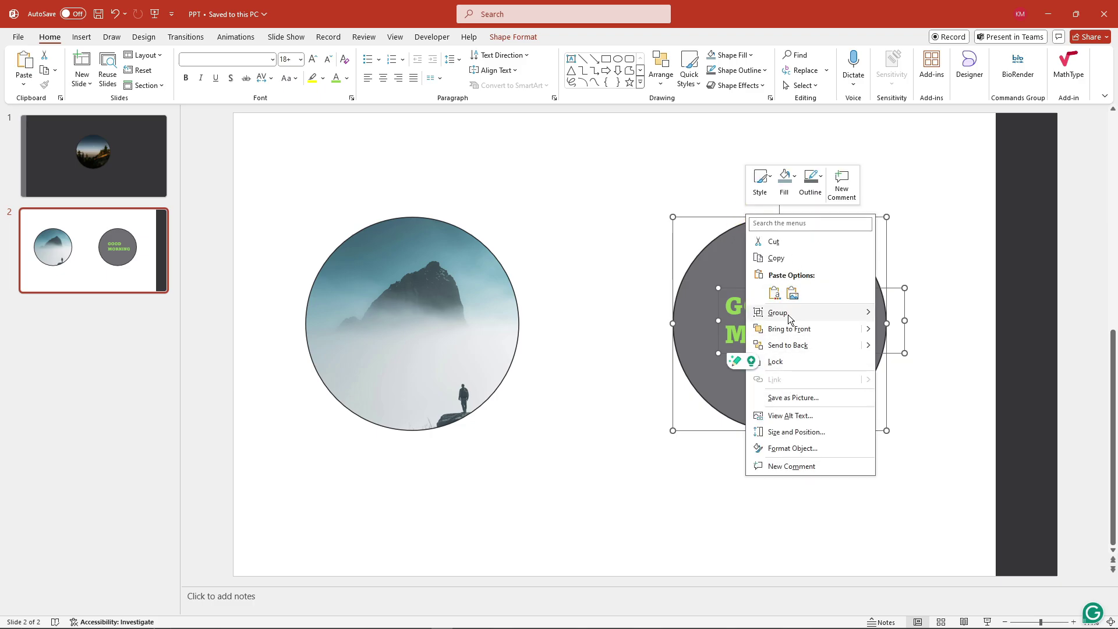
mouse_move(789, 315)
left_click(893, 315)
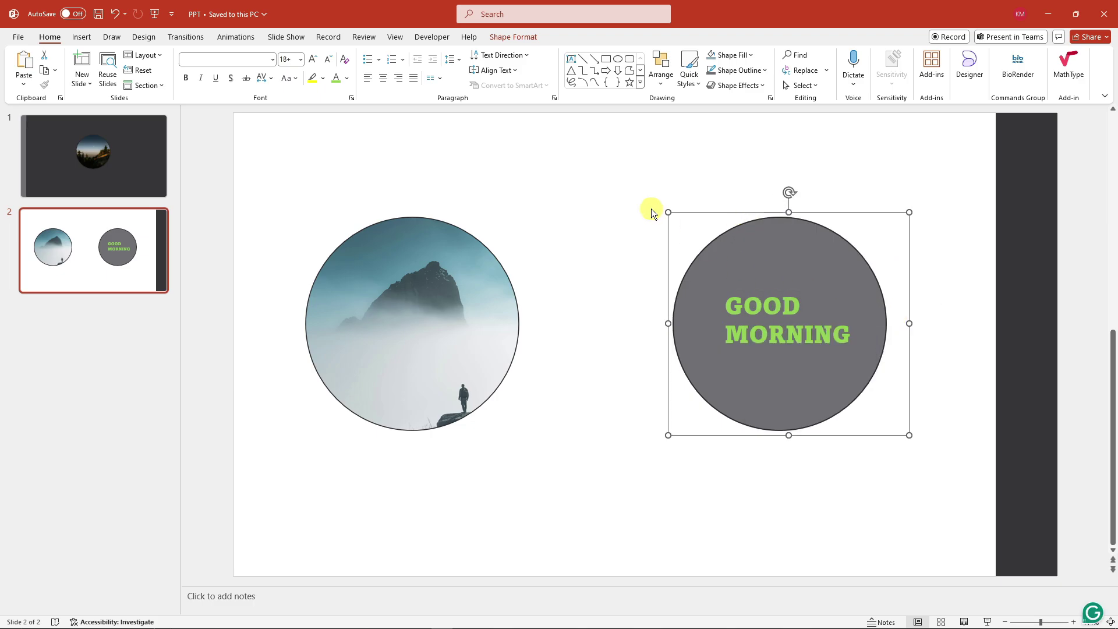
left_click(569, 260)
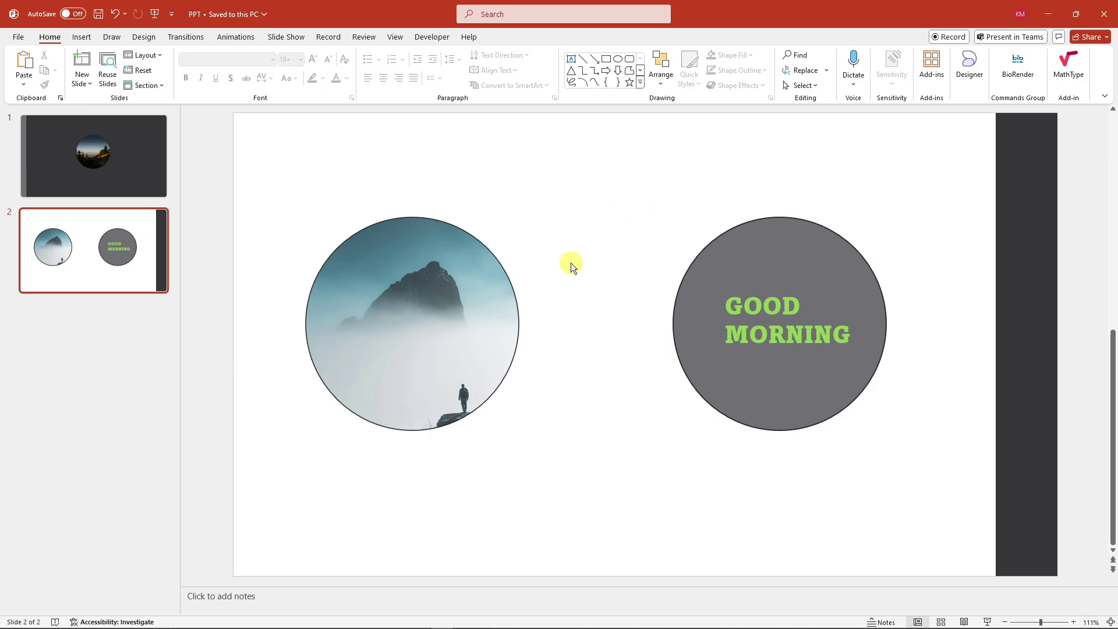
Select the photo circle and open the Selection Pane listing slide 2's objects
scroll(563, 263, "up", 1)
scroll(562, 263, "down", 1)
scroll(562, 275, "up", 1)
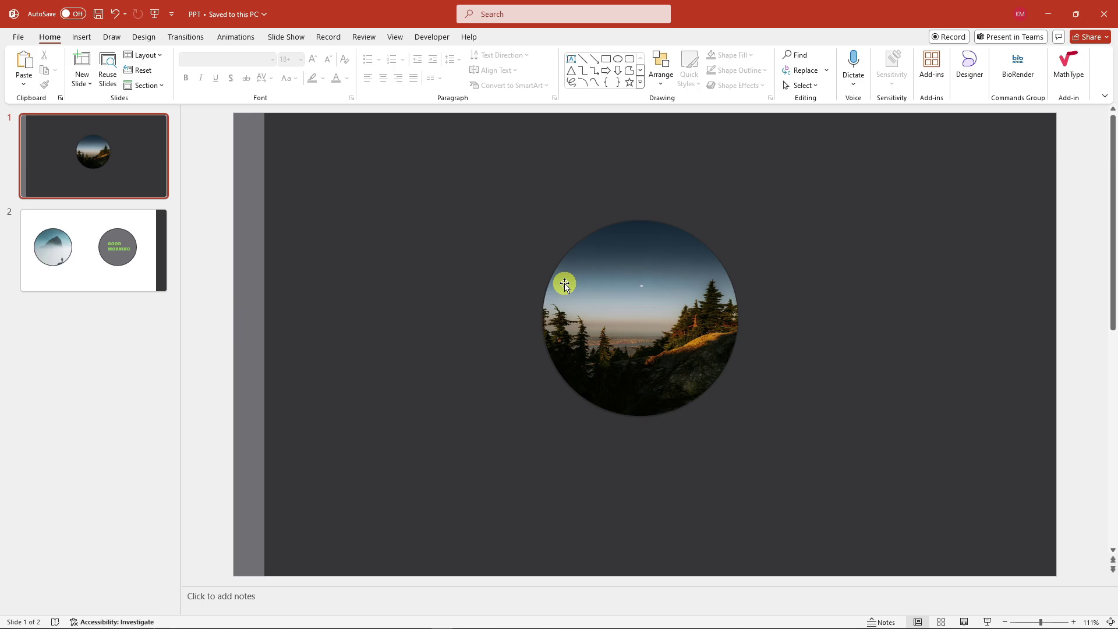
scroll(564, 285, "down", 1)
left_click(391, 308)
left_click(762, 256)
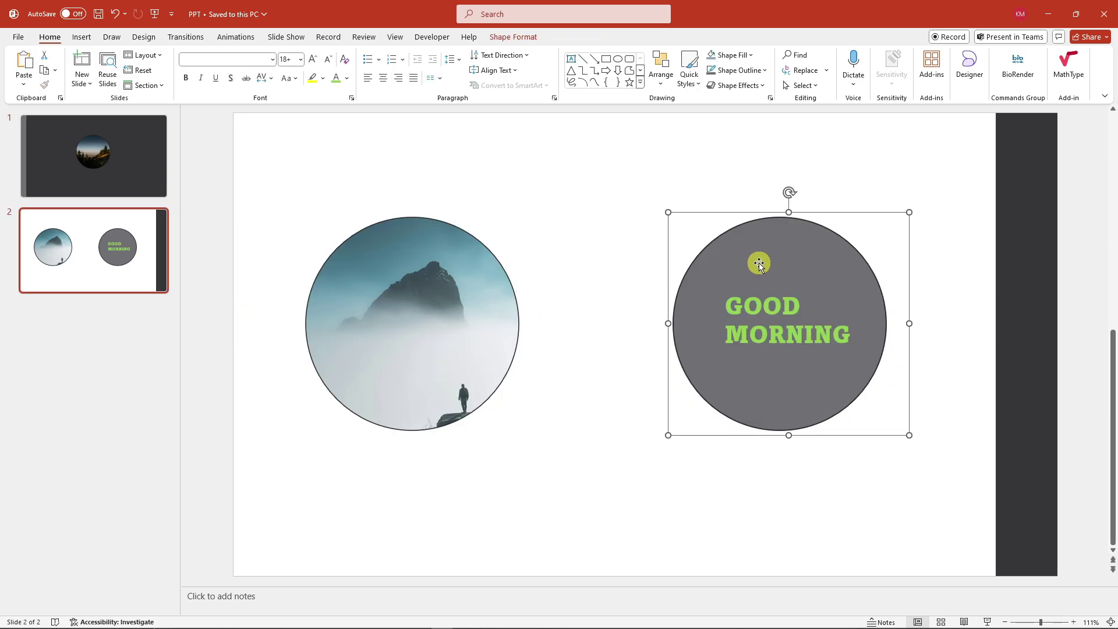
left_click(442, 275)
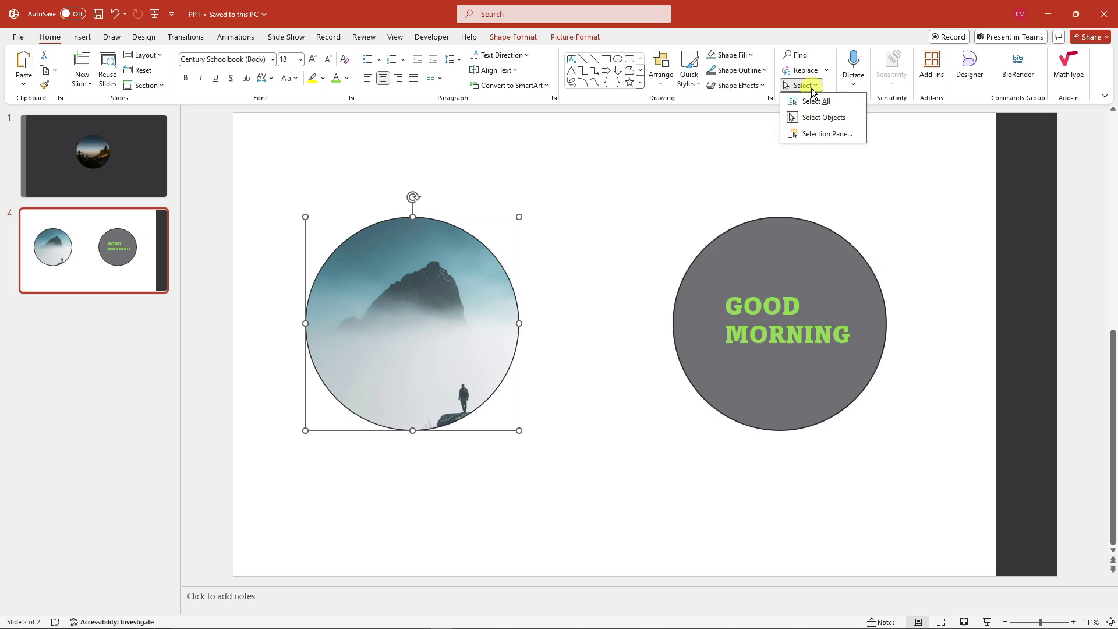
left_click(832, 135)
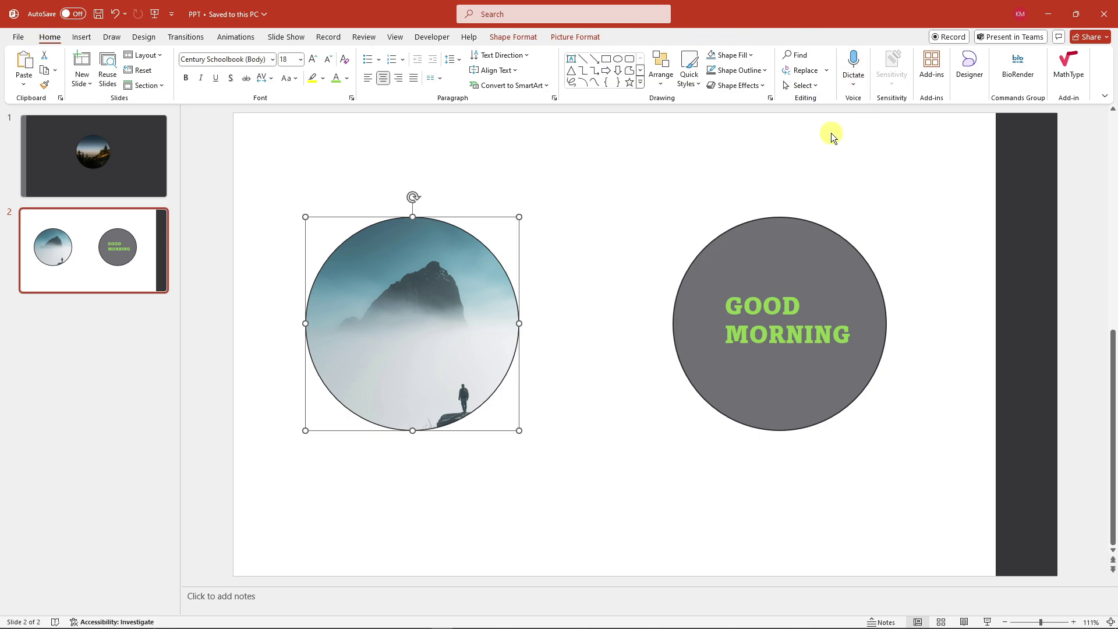
Rename the mountain photo circle Oval 4 to SAMPLE 1
left_click(675, 266)
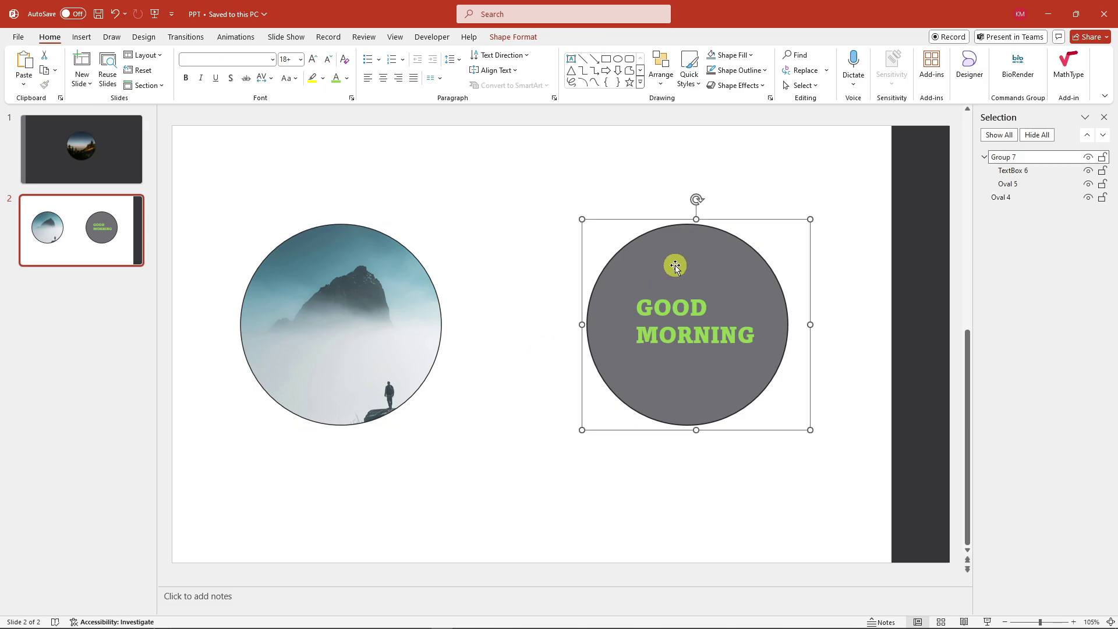
left_click(365, 275)
left_click(675, 272)
left_click(346, 279)
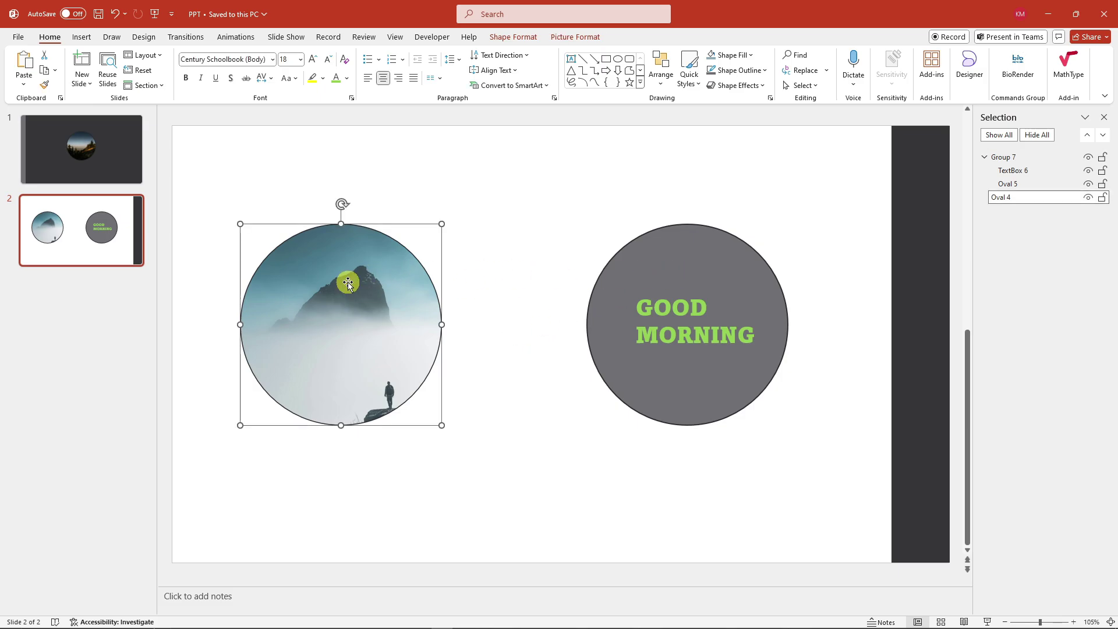
left_click(1022, 197)
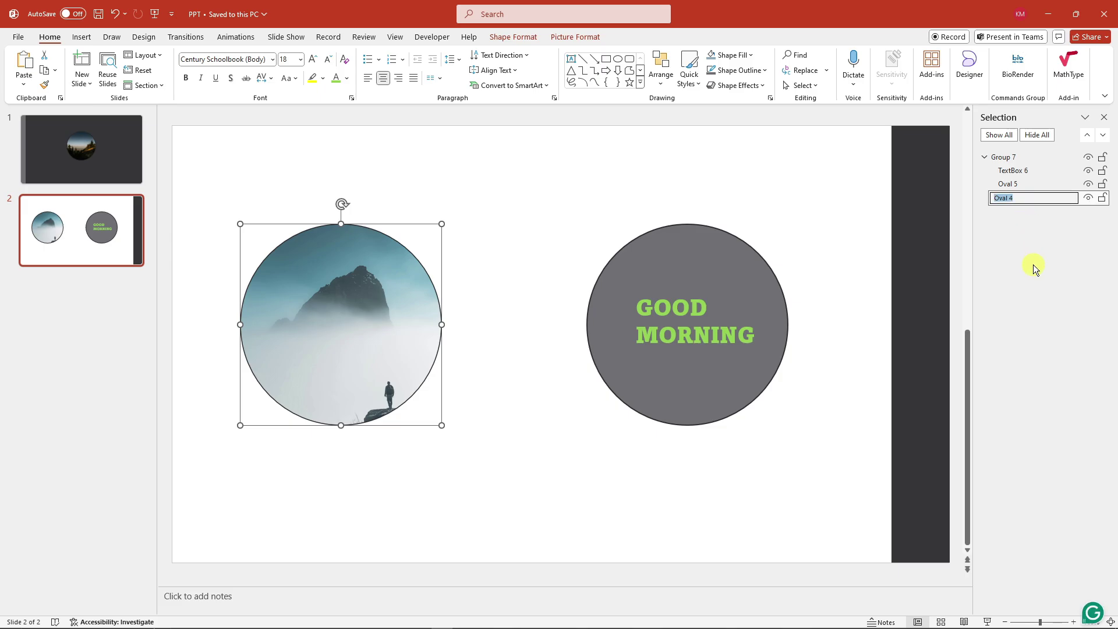
type("SAMPLE 1")
left_click(662, 268)
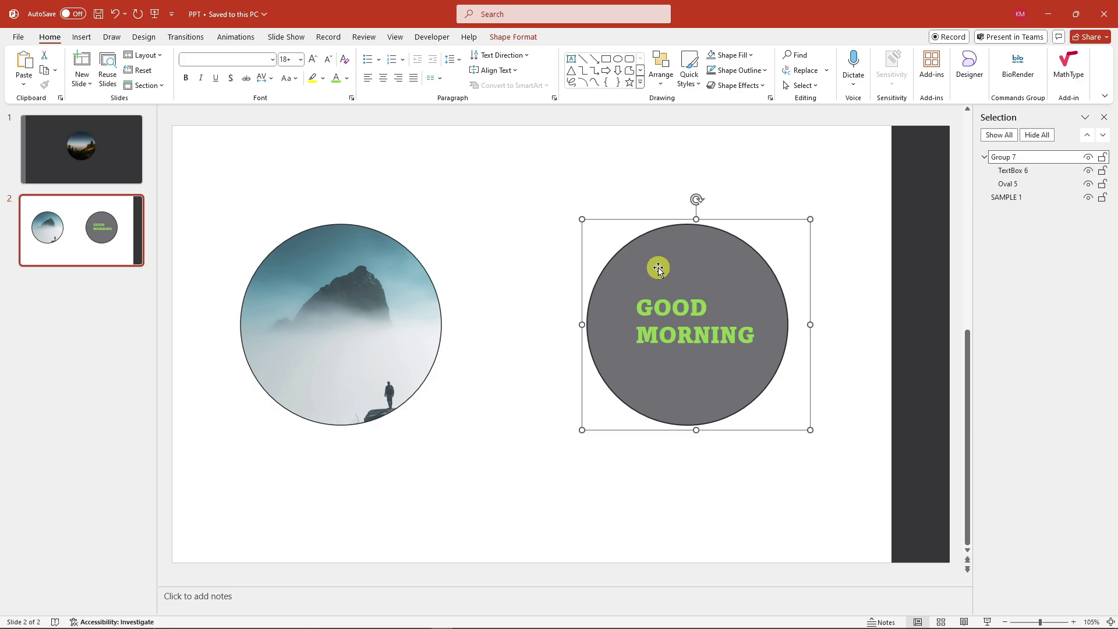
Rename Group 7 to SAMPLE 2
left_click(1025, 159)
type("SAMPLER")
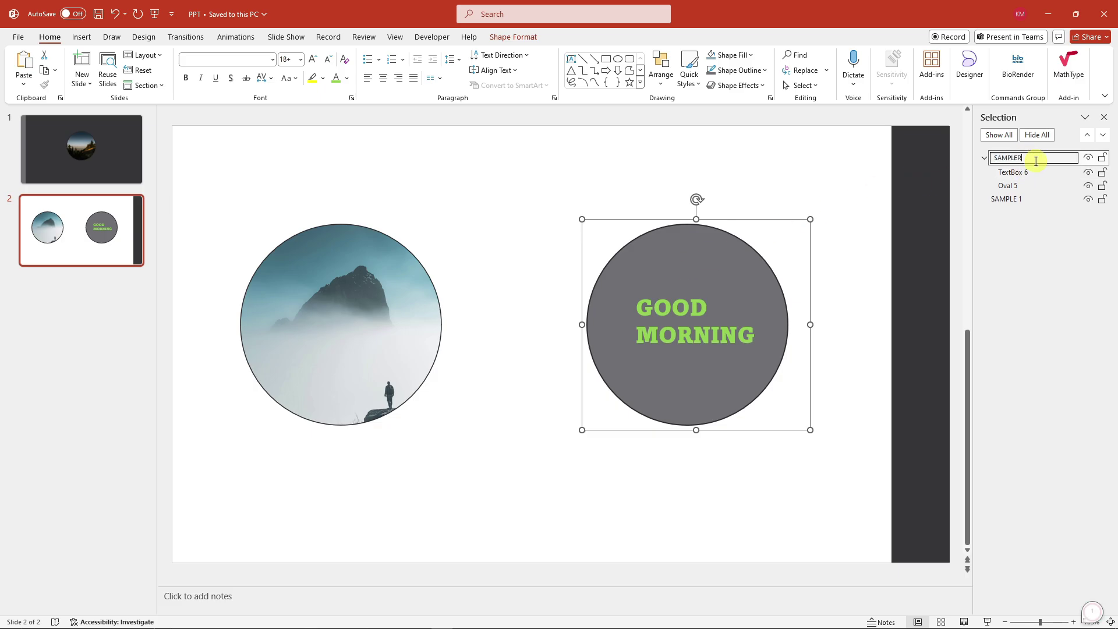
key("BackSpace")
type("2")
left_click(625, 183)
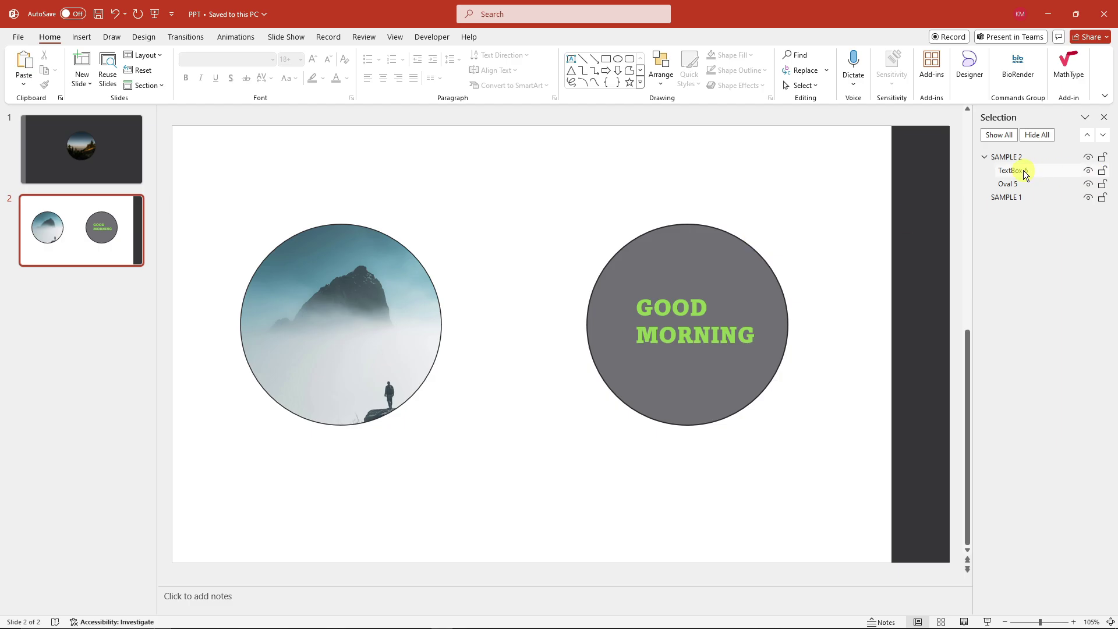
Check both renamed objects and close the Selection Pane
left_click(375, 288)
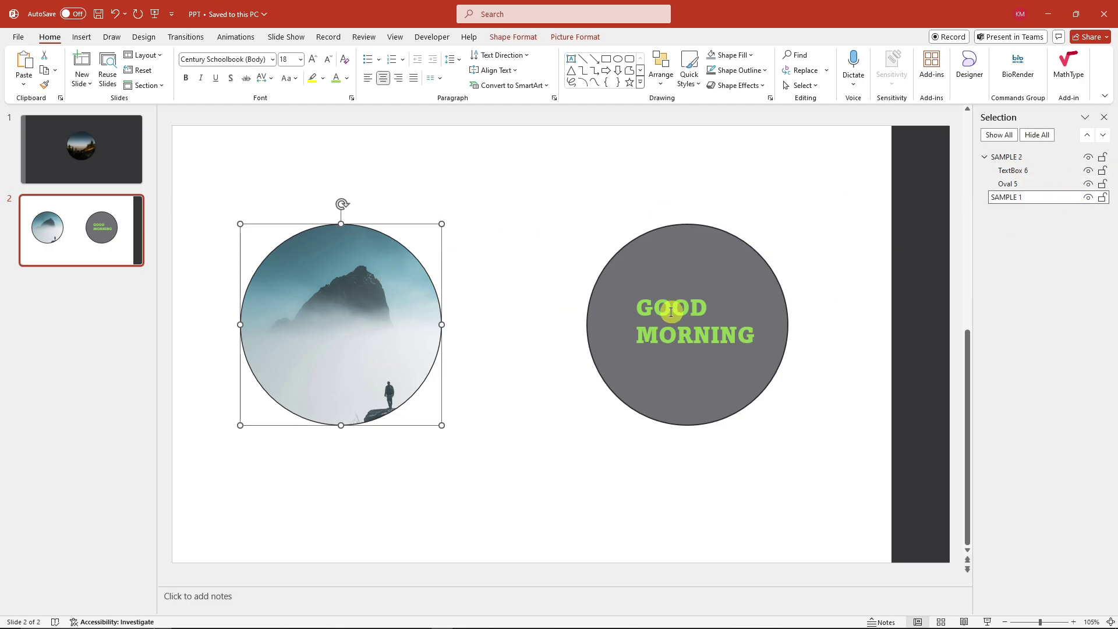
left_click(653, 264)
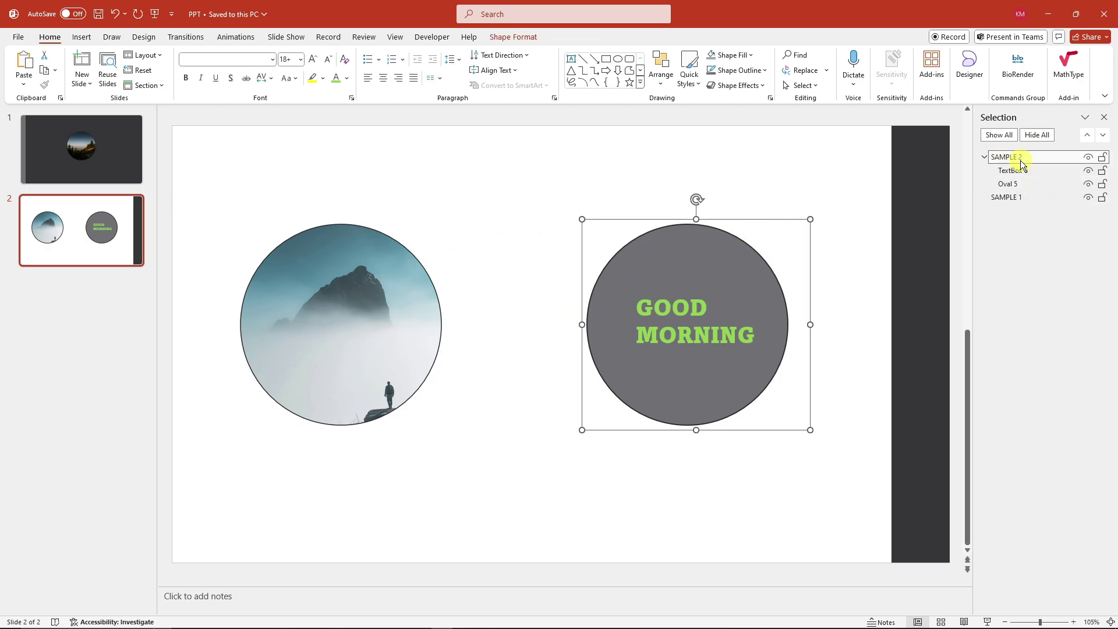
left_click(1103, 117)
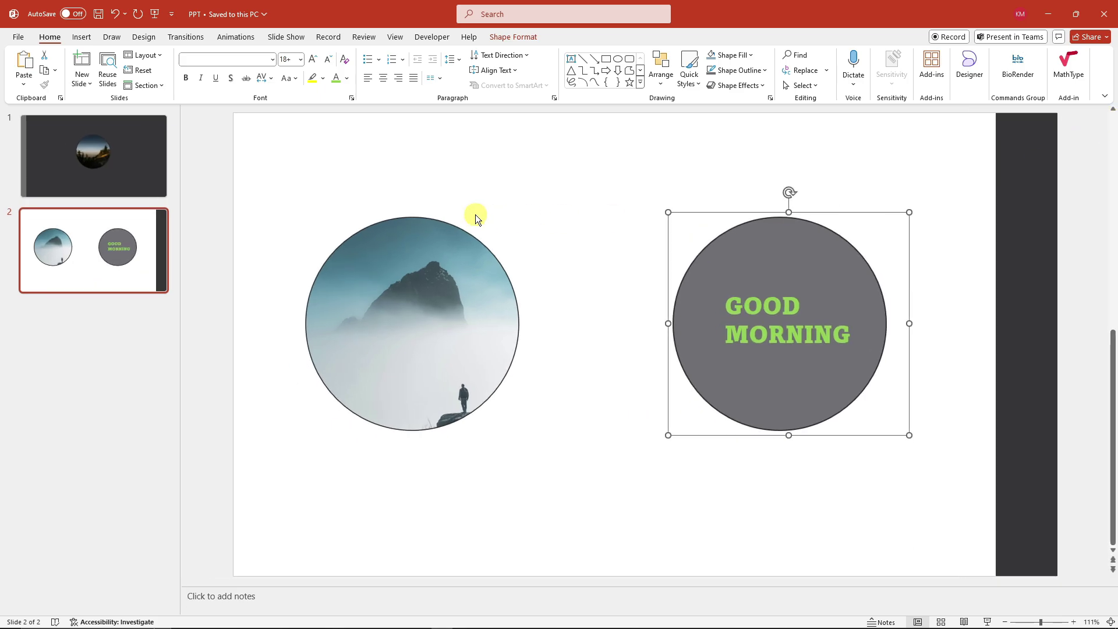
left_click(450, 254)
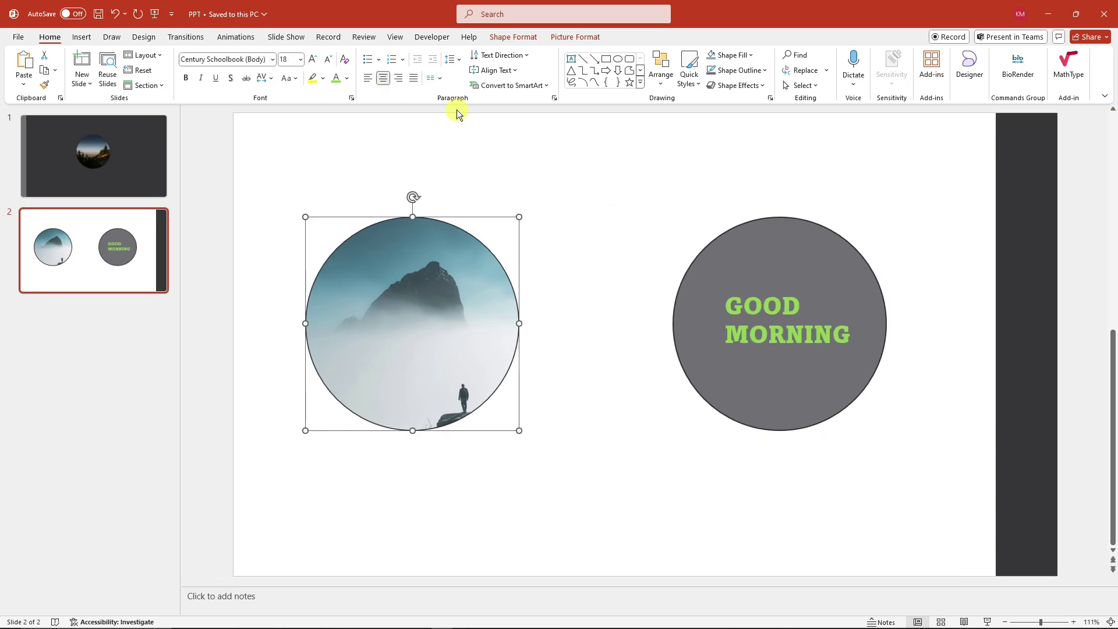
Choose Collapse from More Exit Effects for the mountain photo circle
left_click(235, 37)
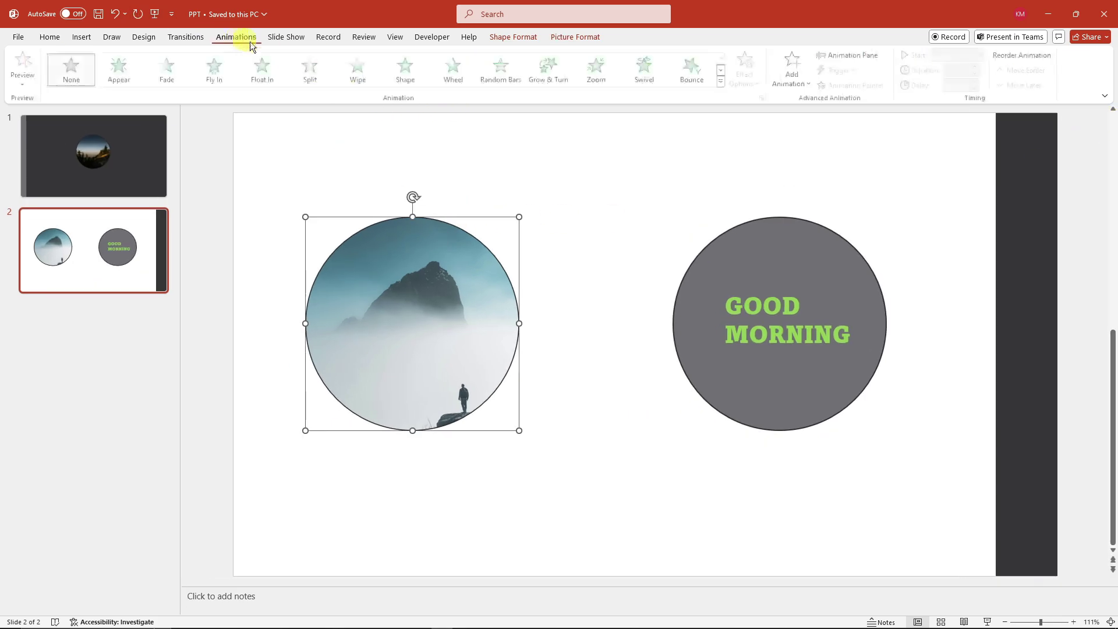
left_click(722, 84)
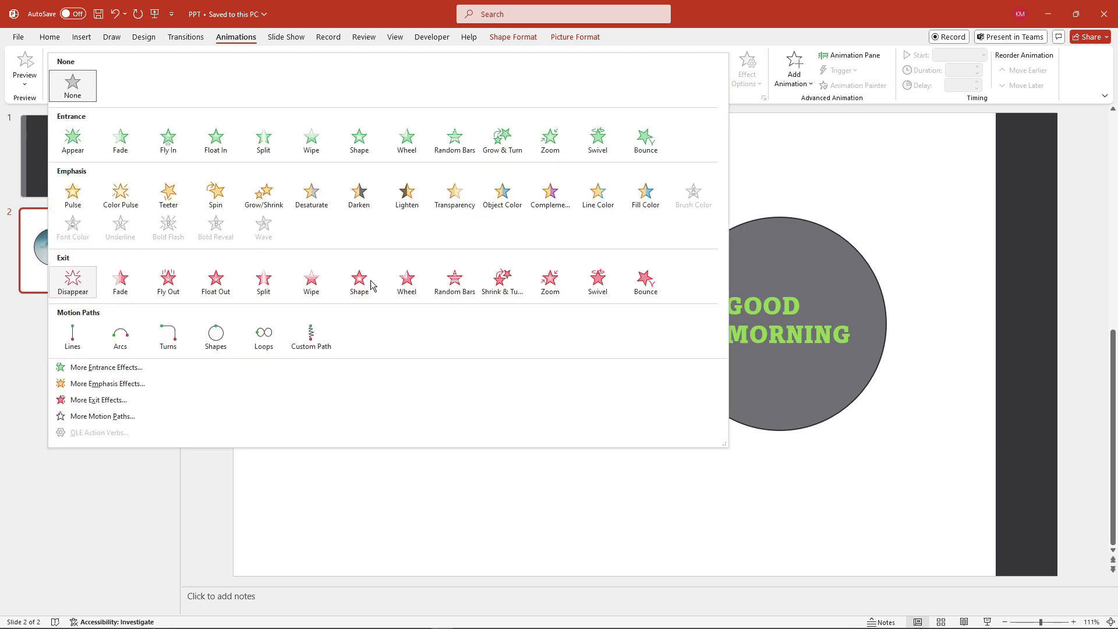
left_click(96, 399)
scroll(515, 373, "down", 1)
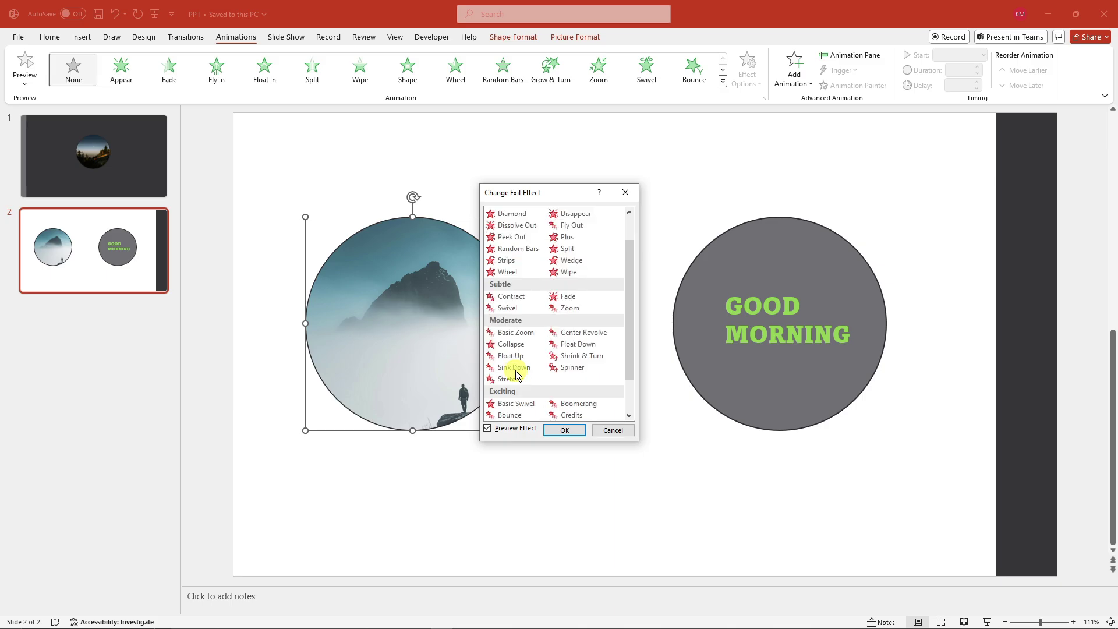
scroll(515, 374, "down", 1)
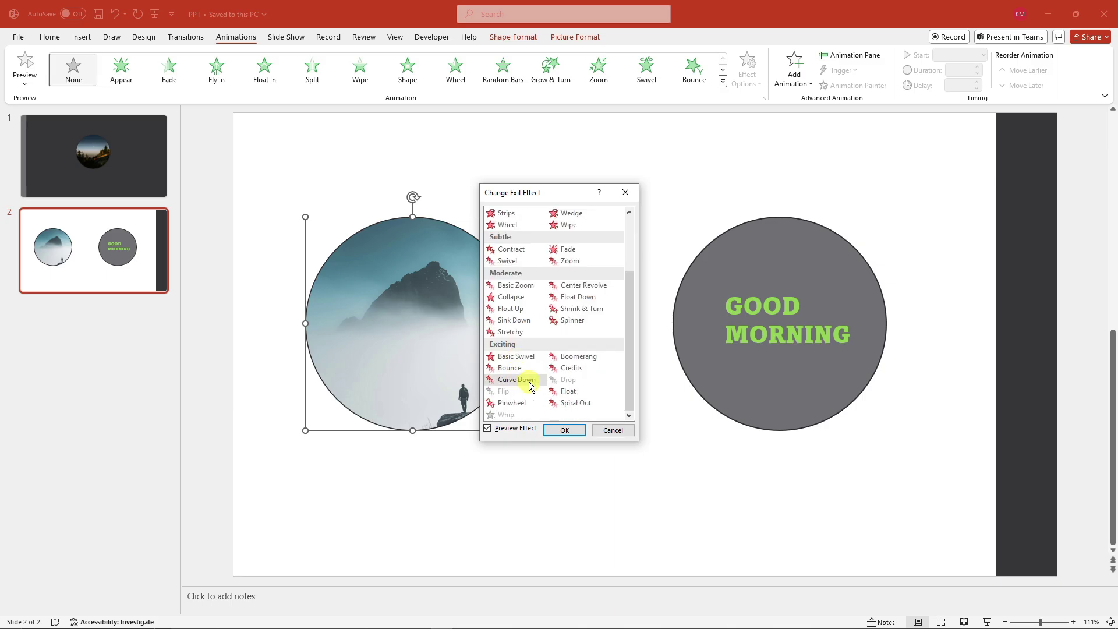
left_click(506, 297)
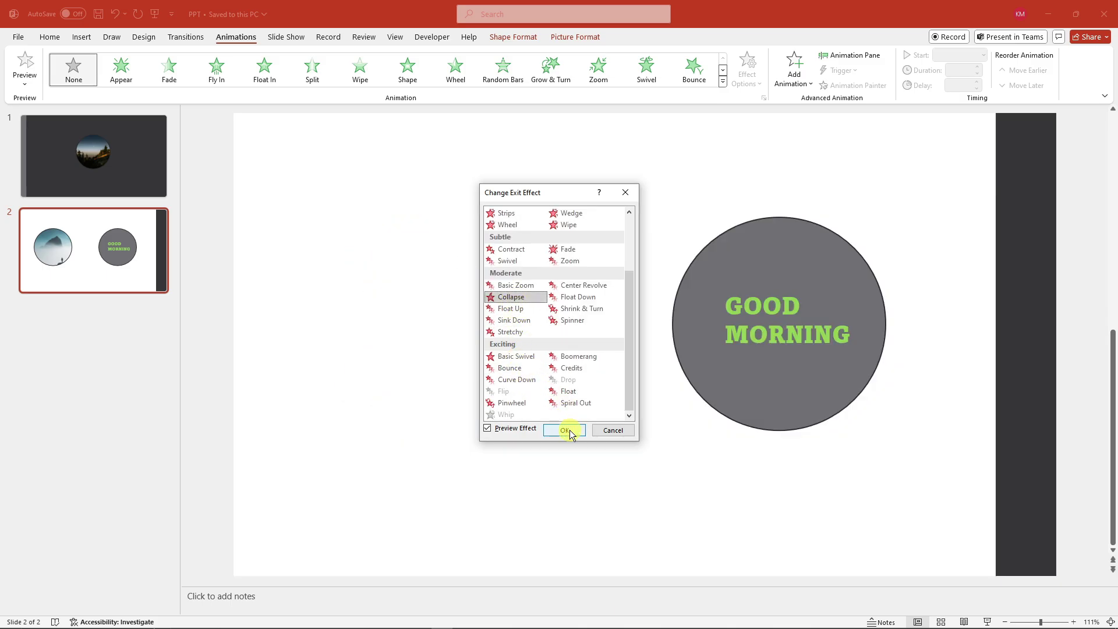
left_click(565, 430)
Reapply the Collapse exit to the photo circle, leaving it On Click at 0.50 s
left_click(425, 282)
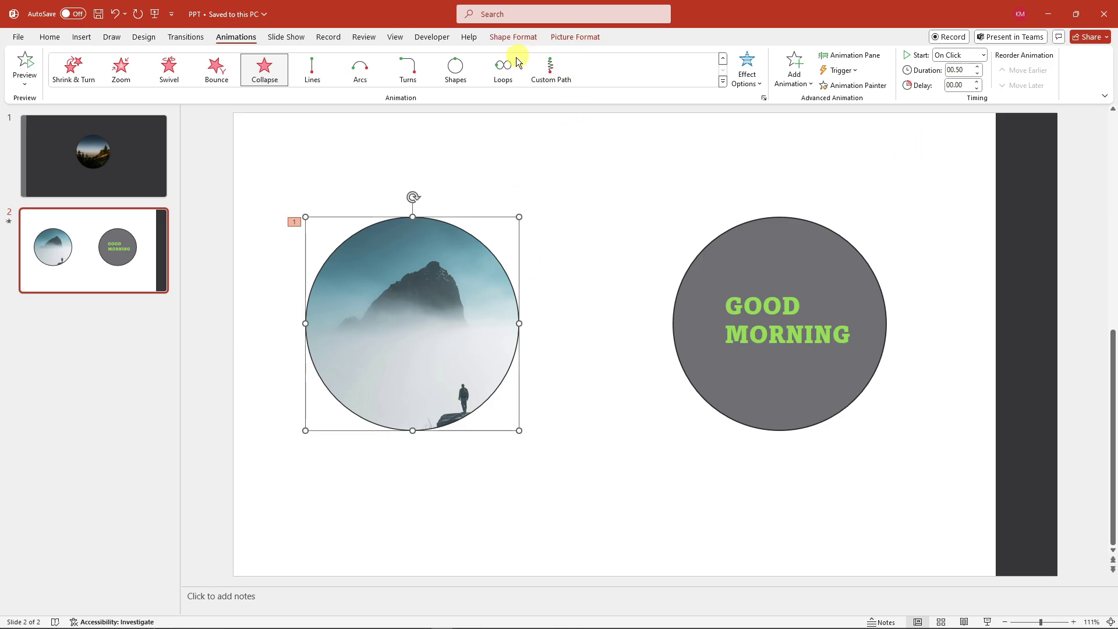
left_click(437, 301)
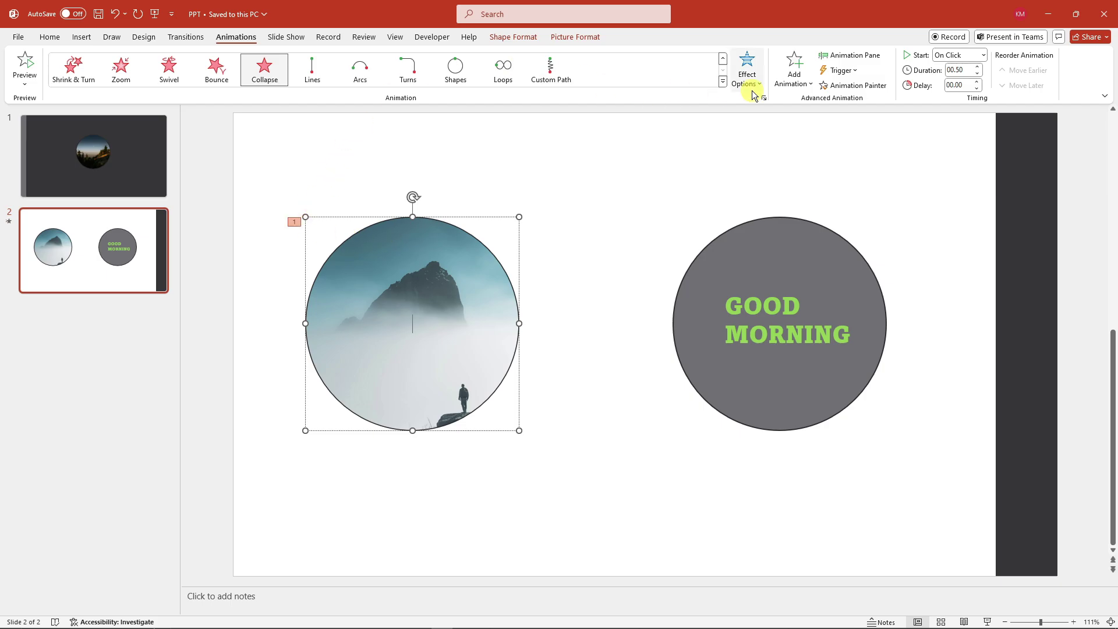
left_click(724, 83)
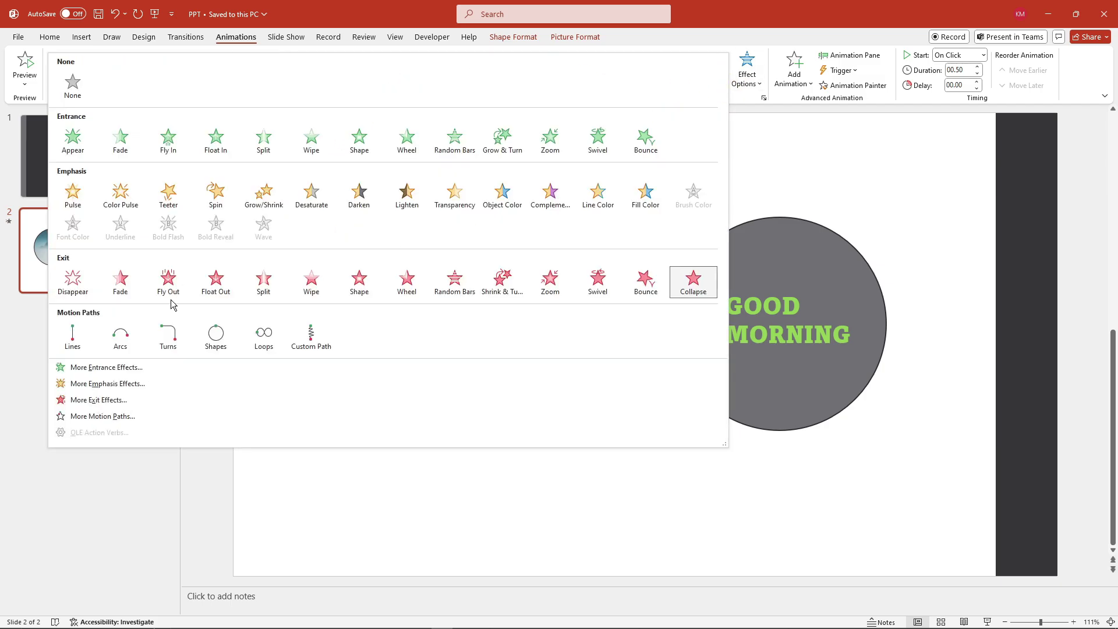
left_click(110, 400)
left_click(517, 379)
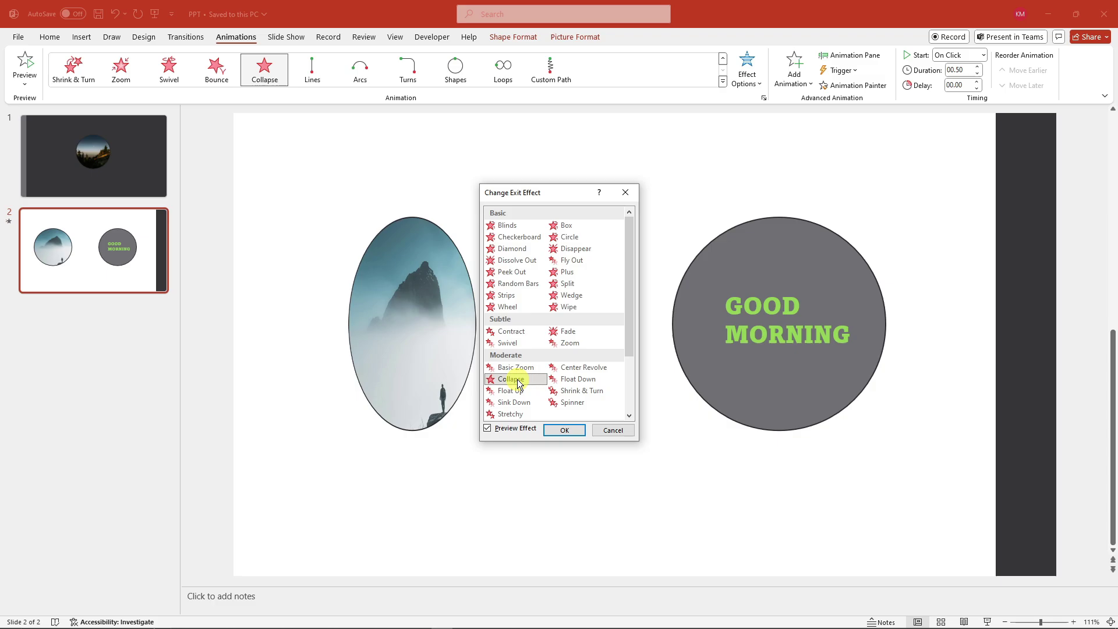
left_click(565, 430)
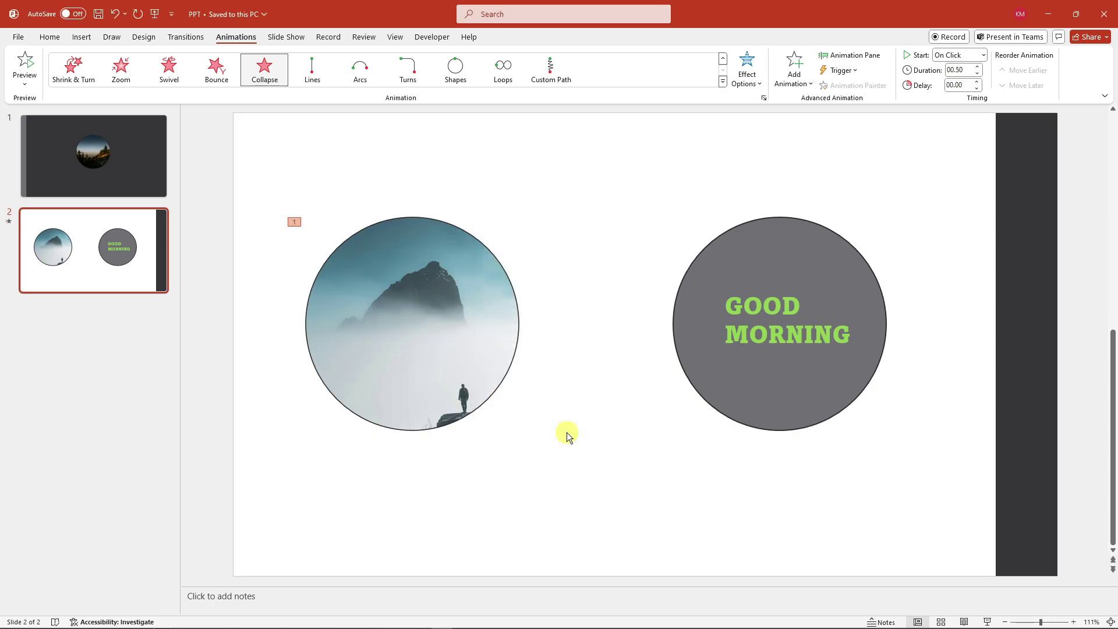
Show the Animation Pane and preview the photo circle's Collapse exit twice
left_click(851, 55)
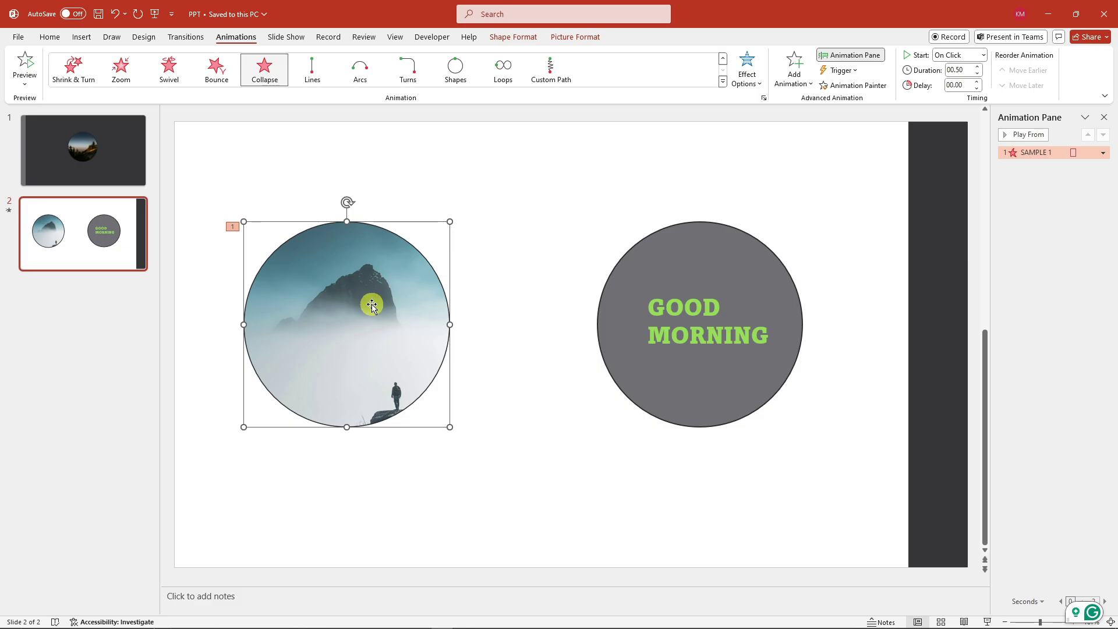
left_click(1006, 135)
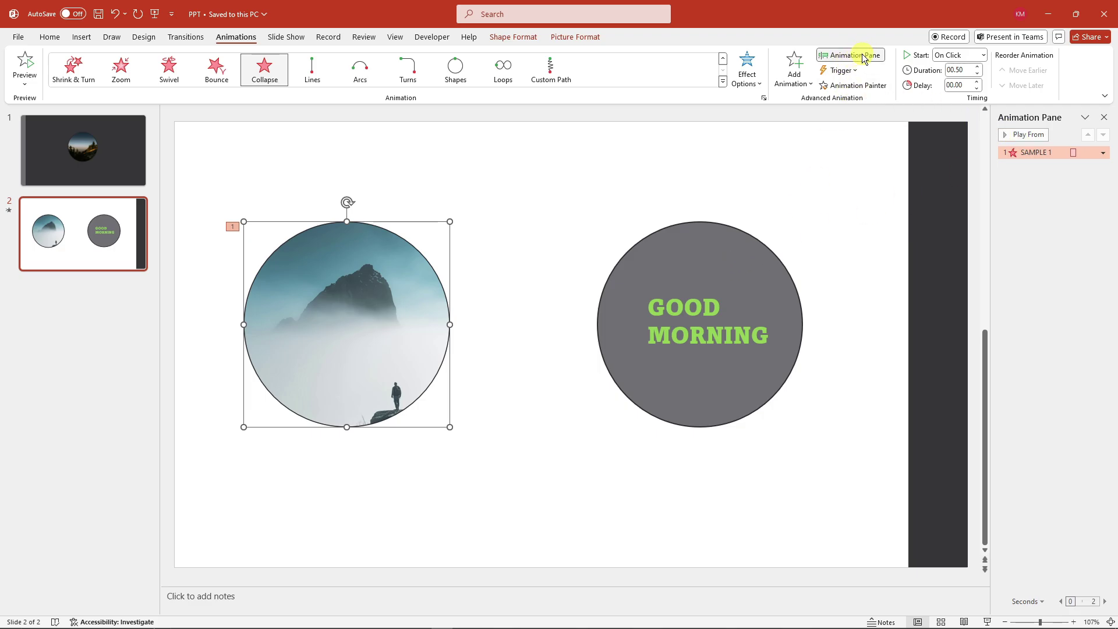
left_click(1016, 137)
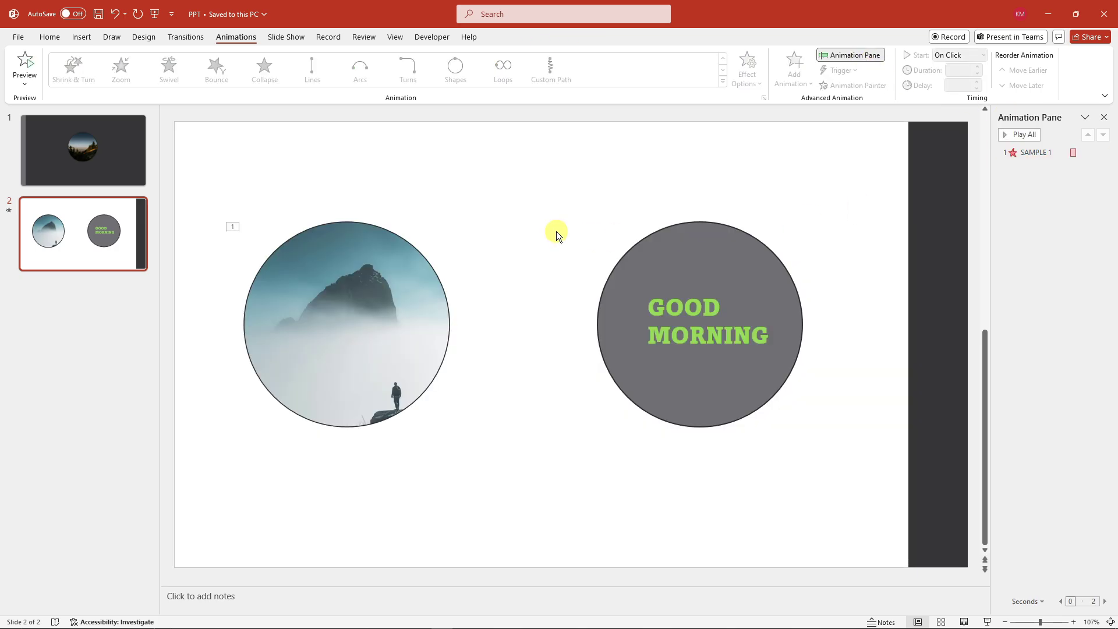
Nudge the photo circle slightly to the right and reselect it
left_click(345, 273)
left_click_drag(345, 272, 371, 275)
left_click(477, 214)
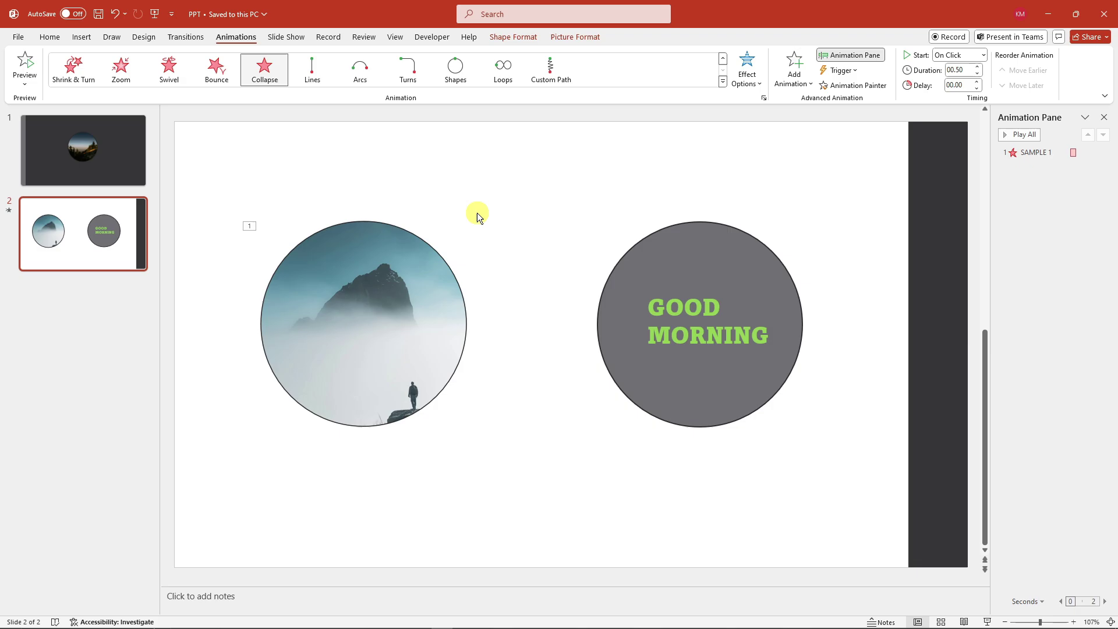
left_click(392, 264)
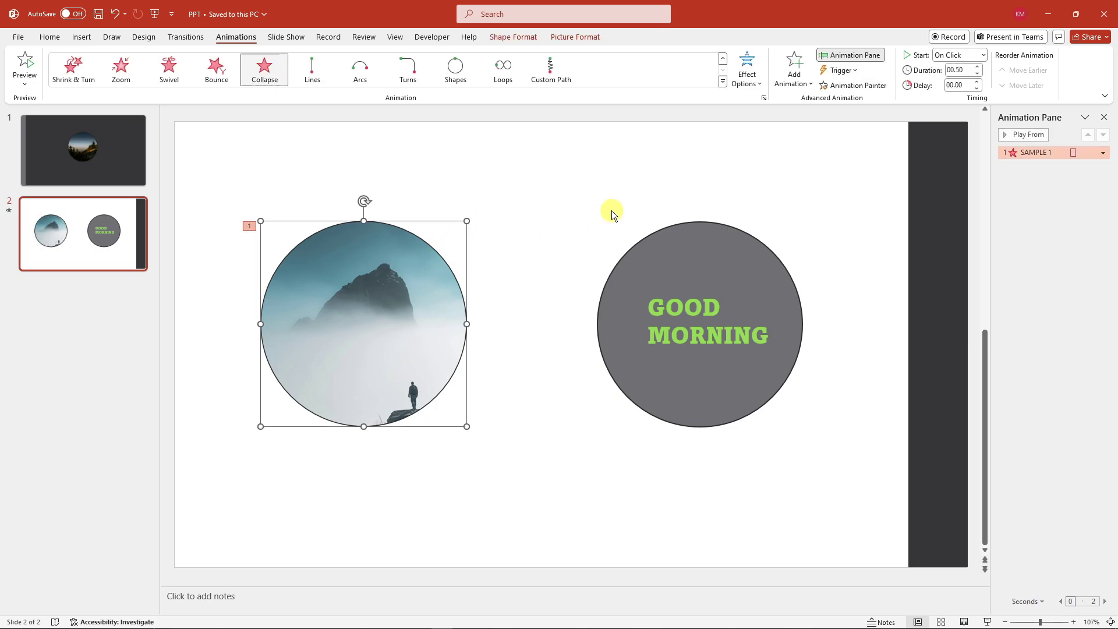
left_click(702, 254)
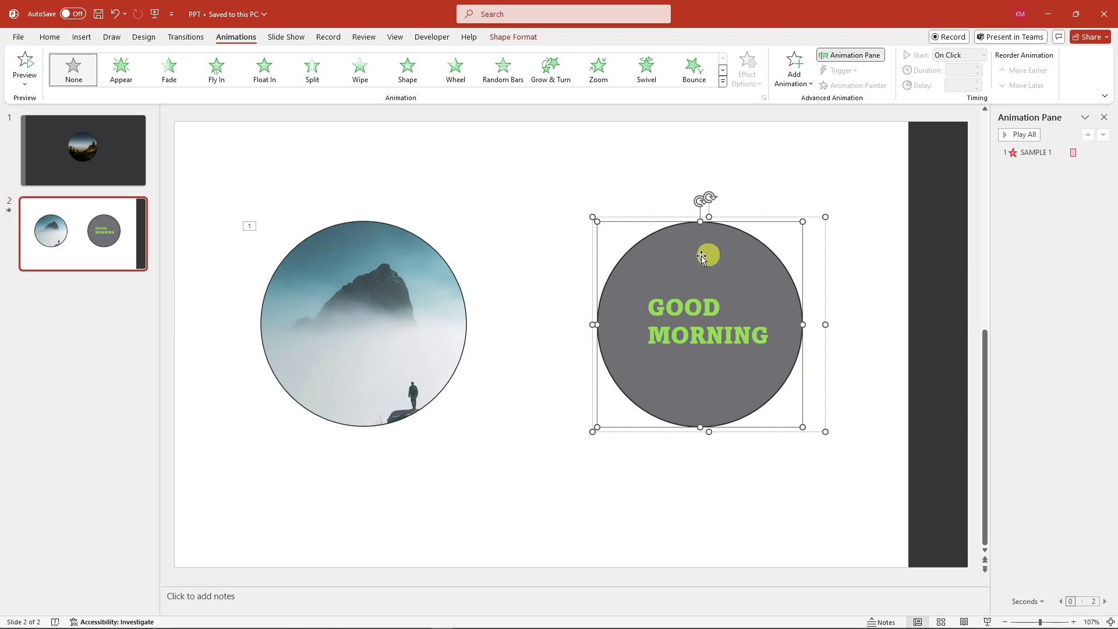
left_click(398, 270)
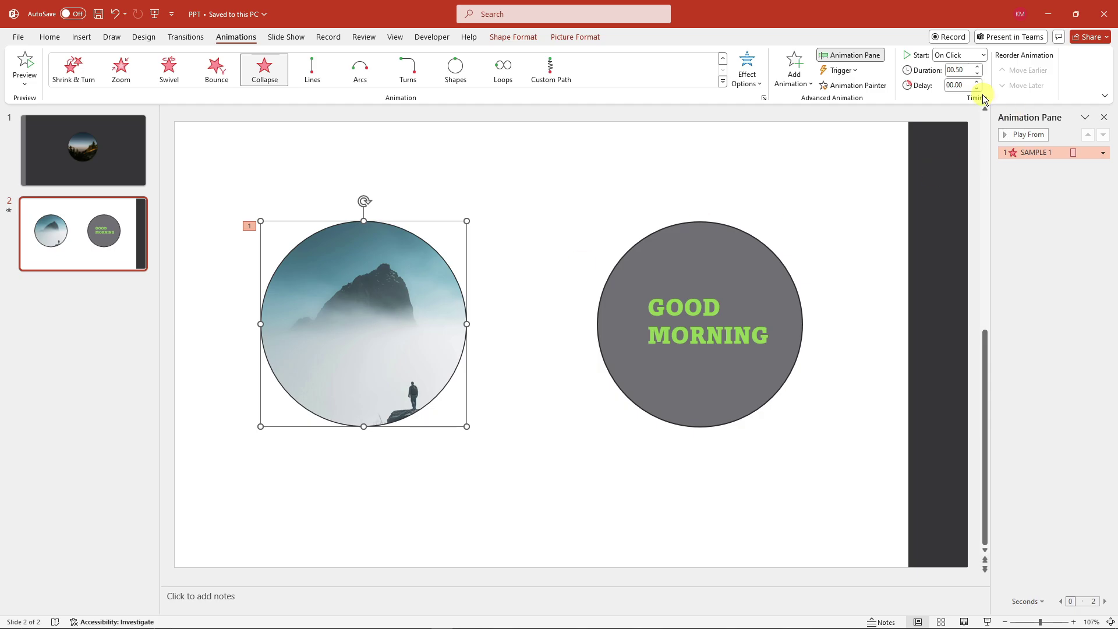
Set the photo circle's Collapse trigger to On Click of SAMPLE 1 and preview it
left_click(983, 55)
left_click(983, 56)
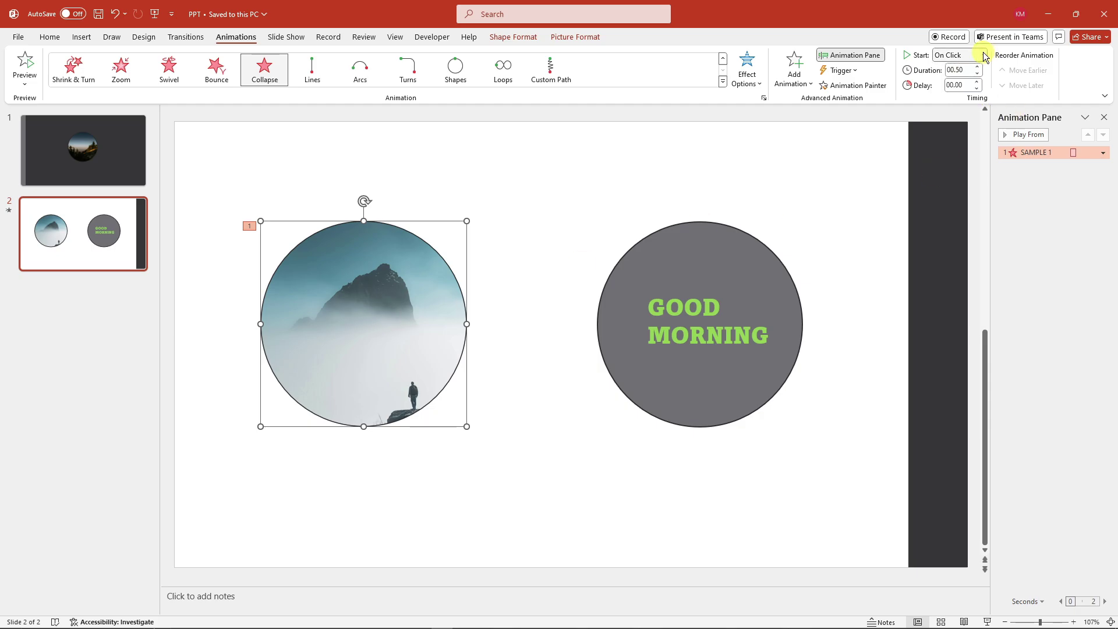
left_click(853, 71)
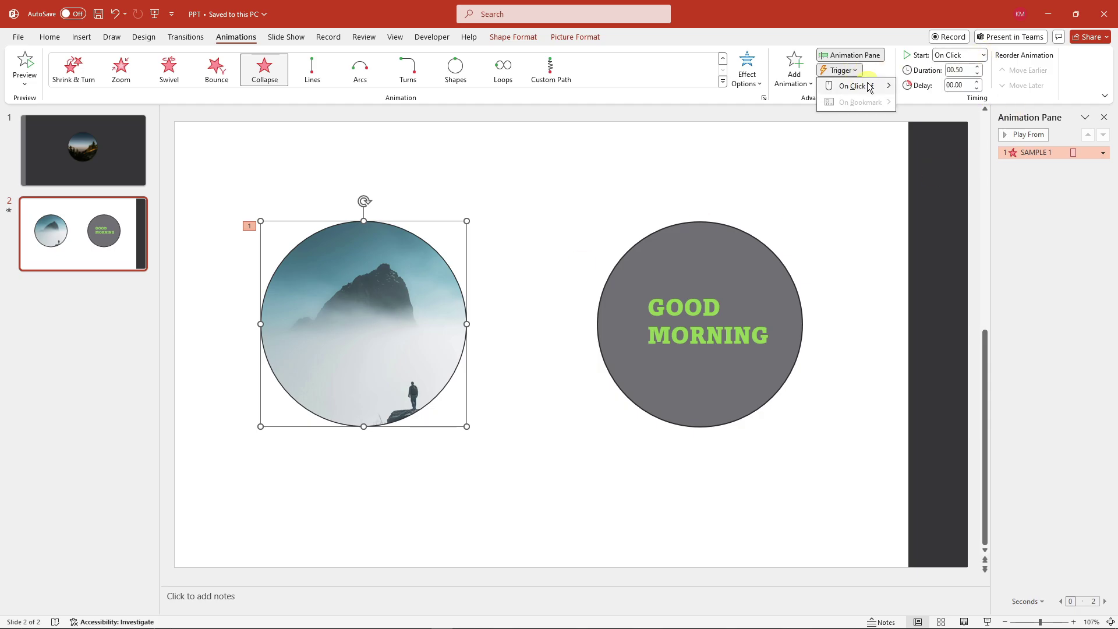
mouse_move(870, 87)
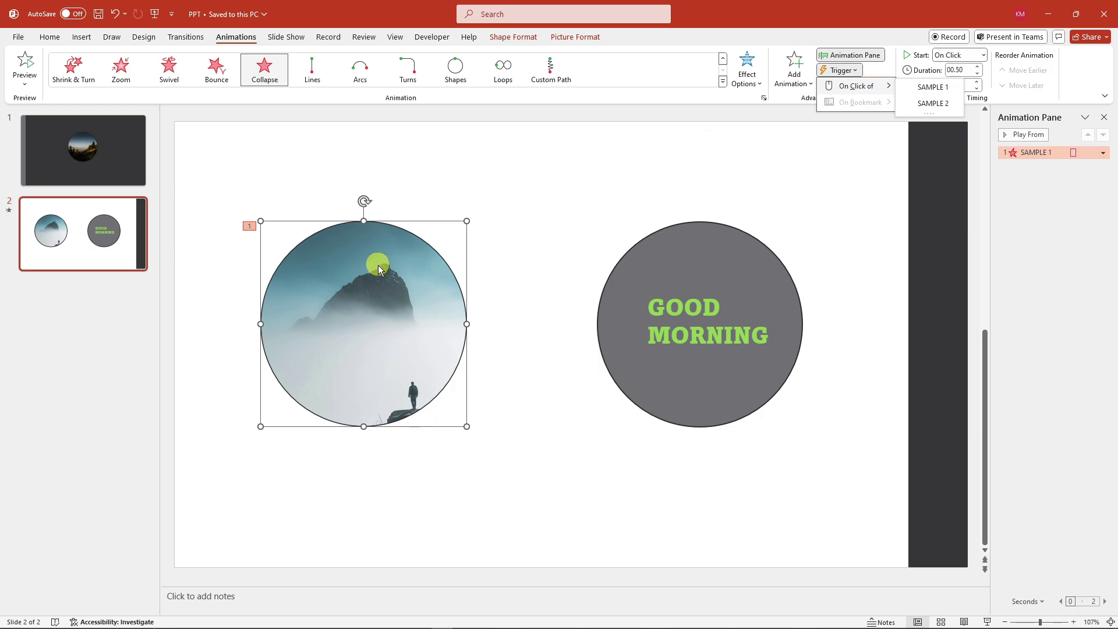
left_click(934, 87)
left_click(1003, 136)
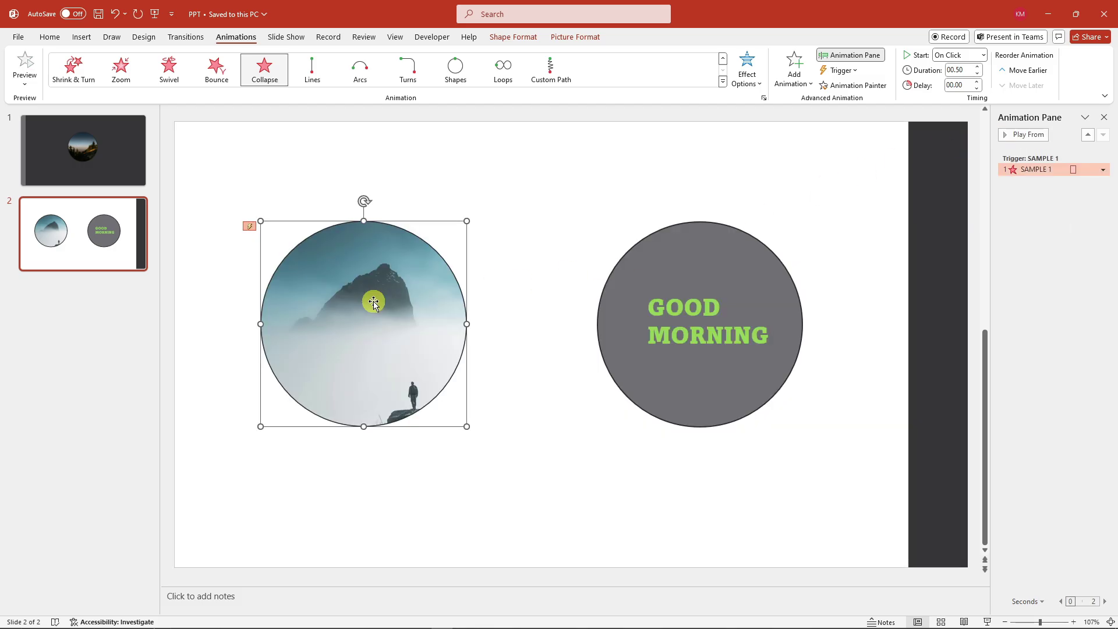
Apply the Stretch entrance effect to the grey GOOD MORNING circle (SAMPLE 2)
left_click(733, 245)
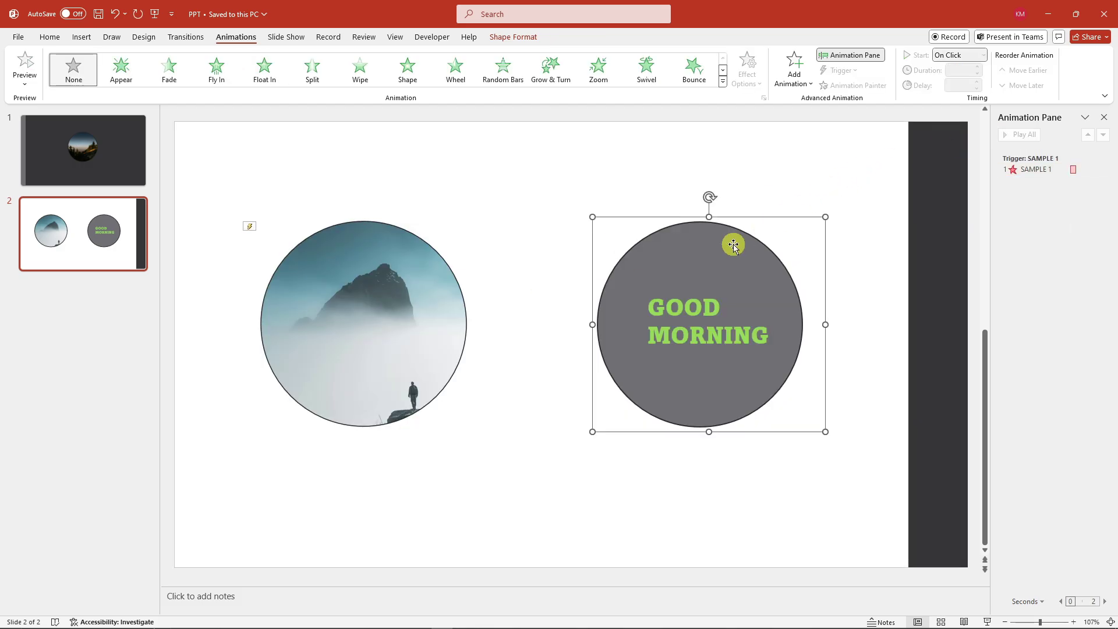
left_click(814, 165)
left_click(413, 287)
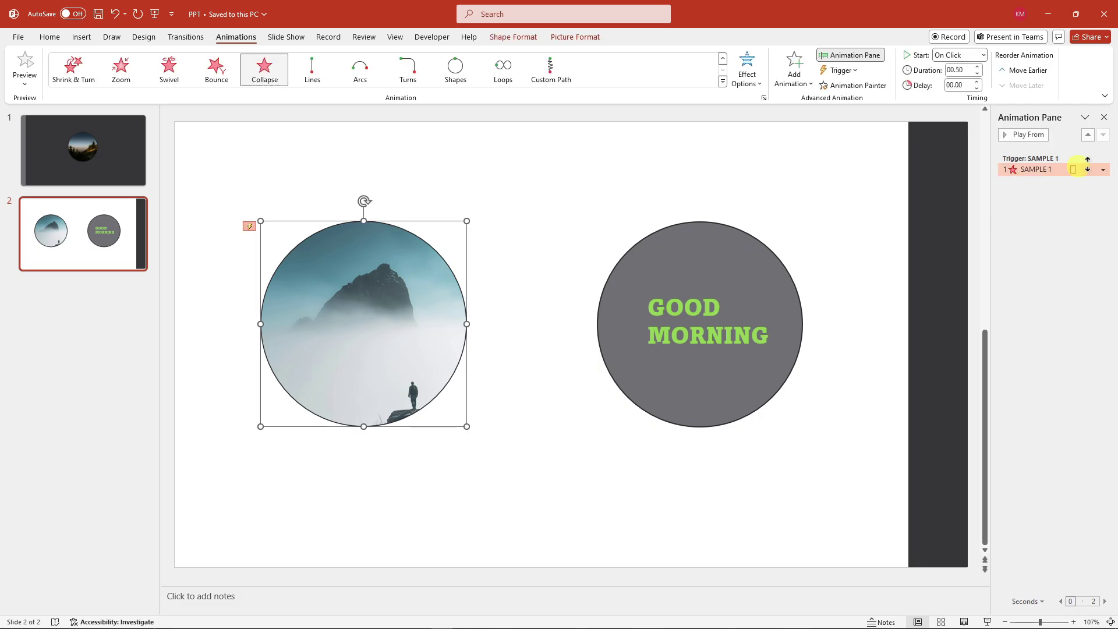
left_click(624, 201)
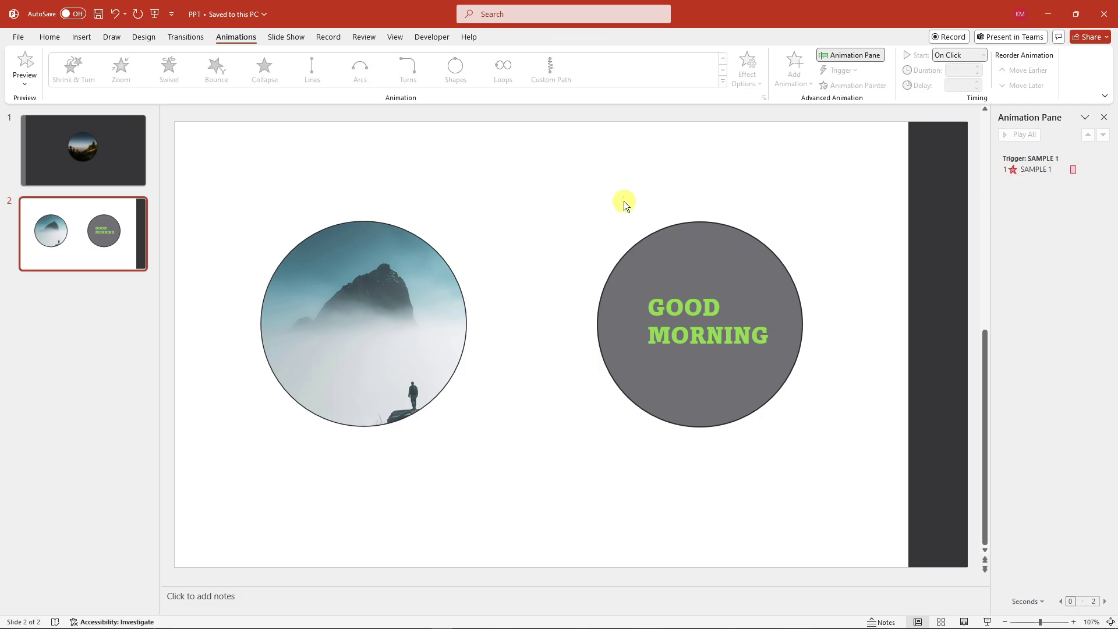
left_click(708, 246)
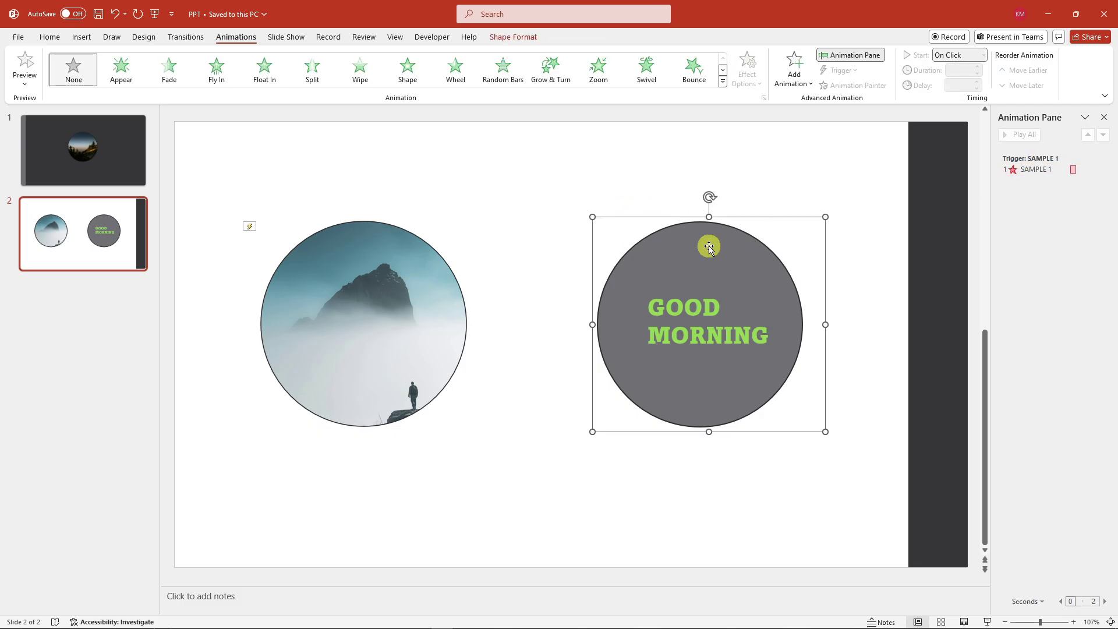
left_click(724, 78)
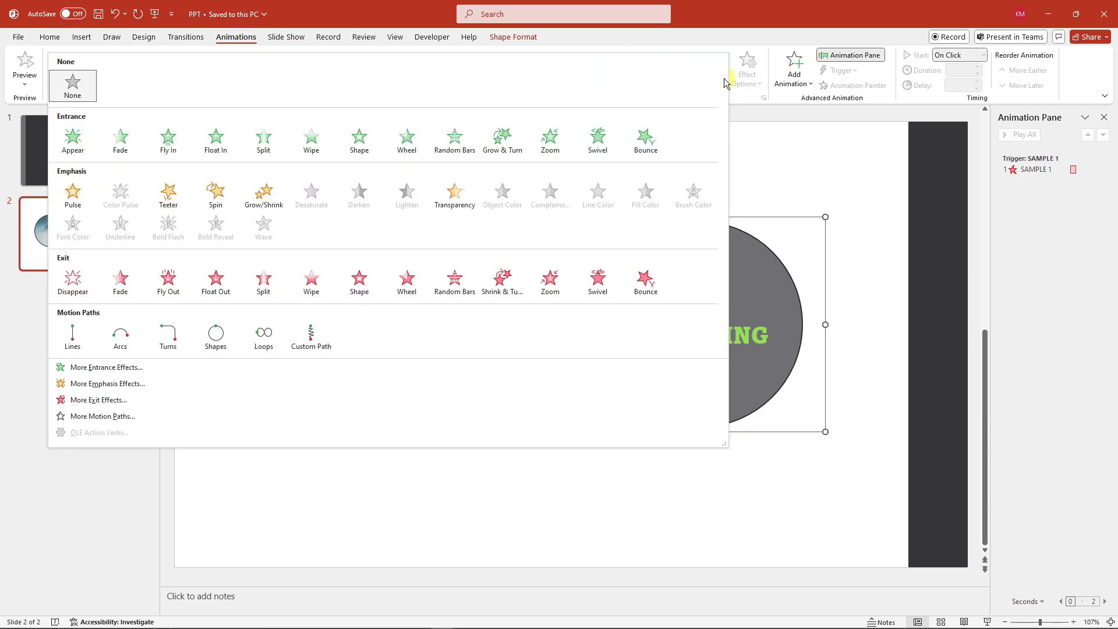
left_click(99, 367)
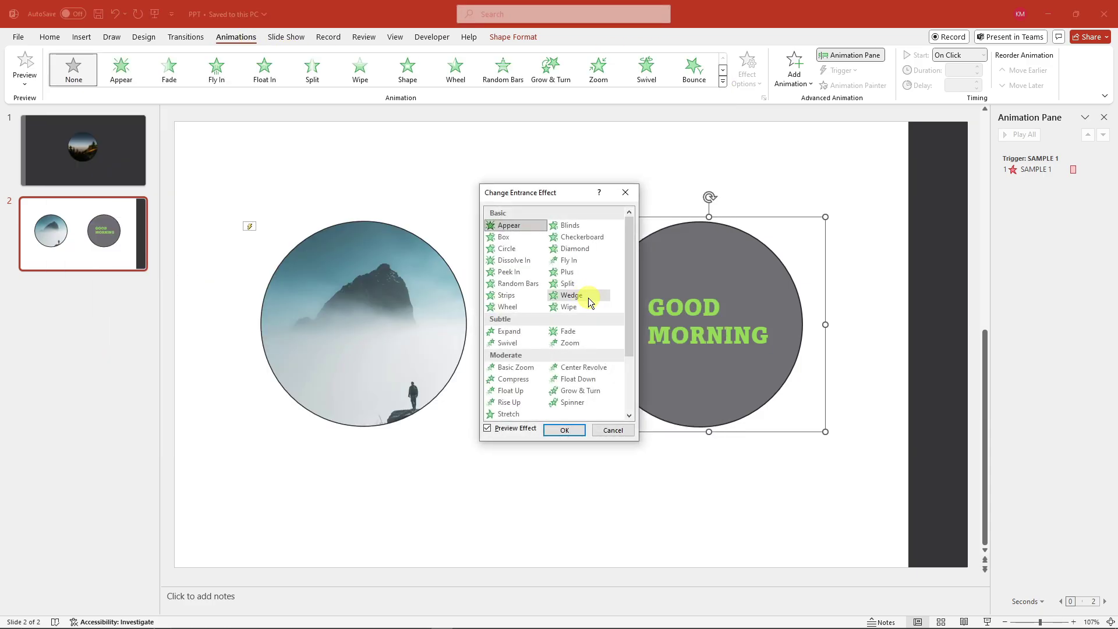
scroll(594, 315, "down", 3)
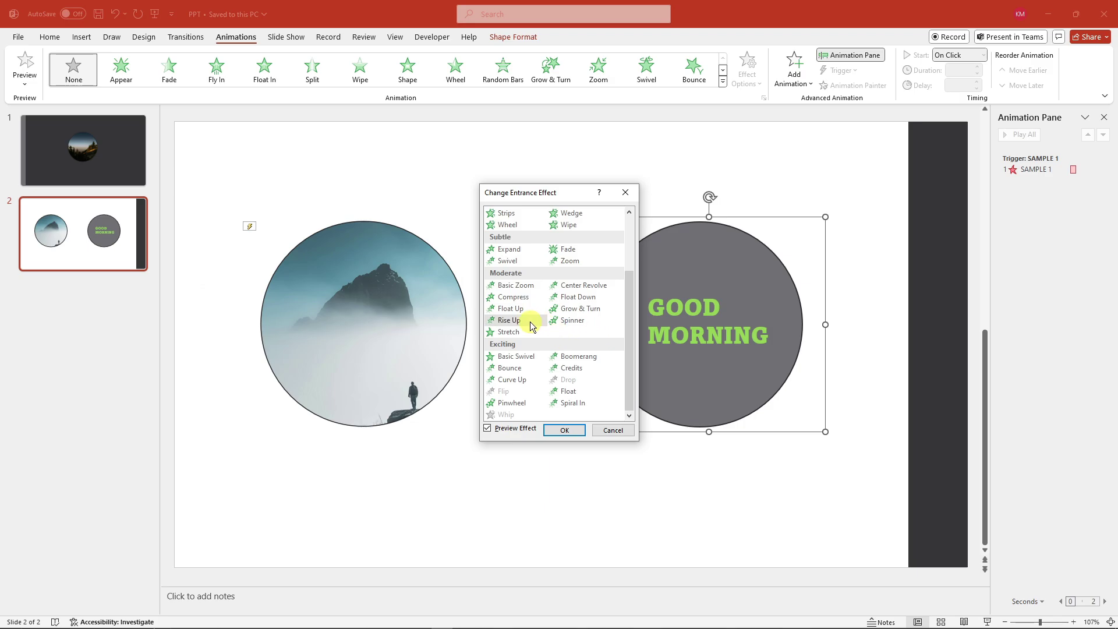
left_click(511, 332)
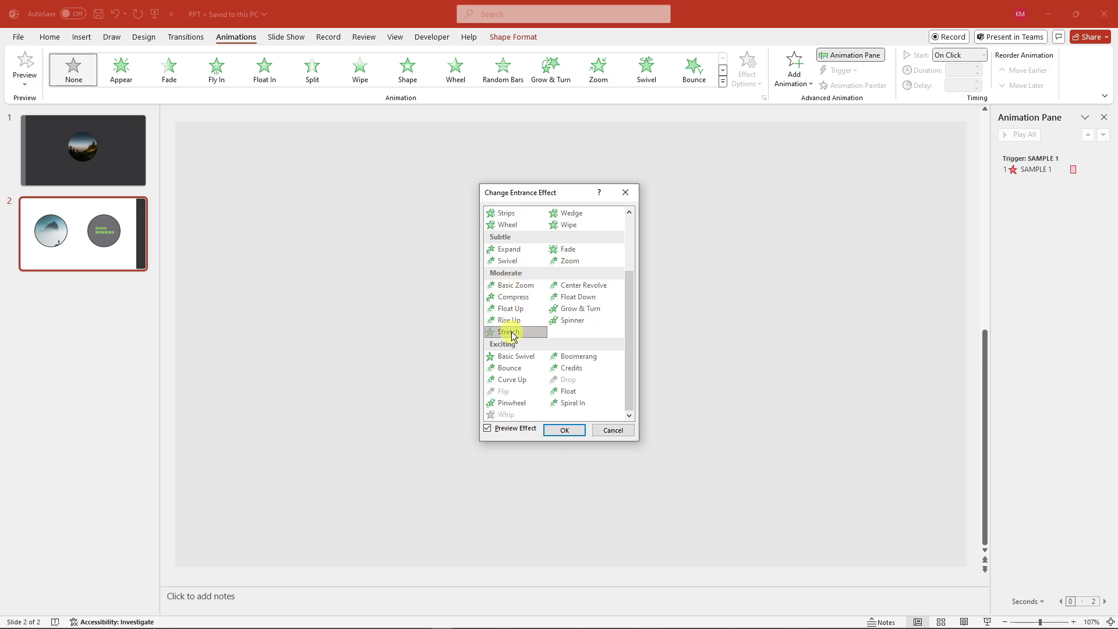
left_click(564, 430)
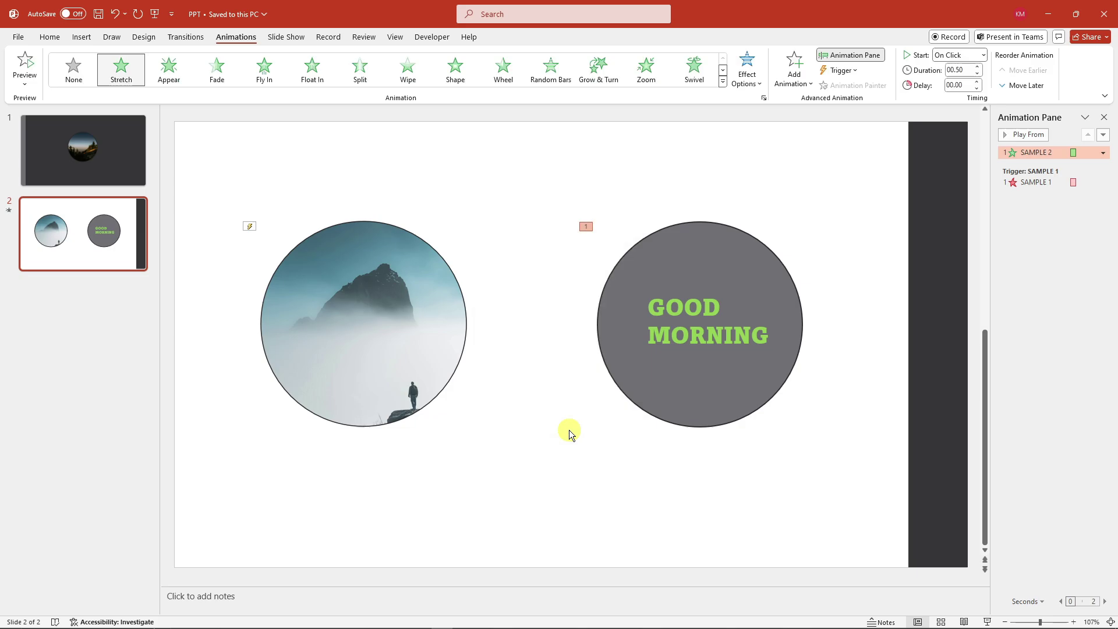
left_click(1025, 135)
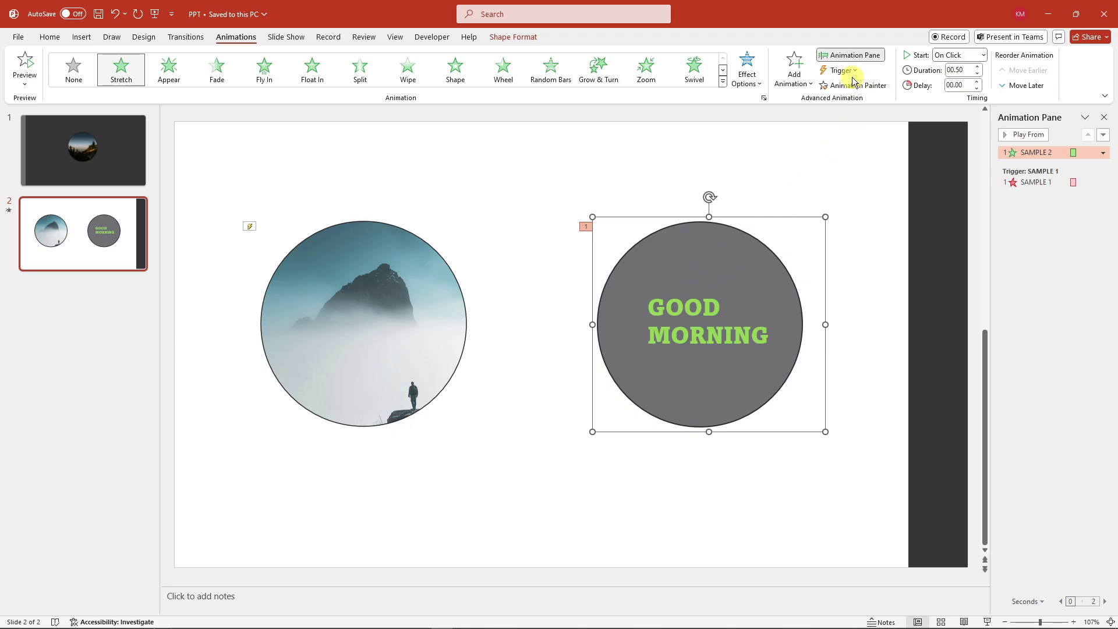
left_click(679, 145)
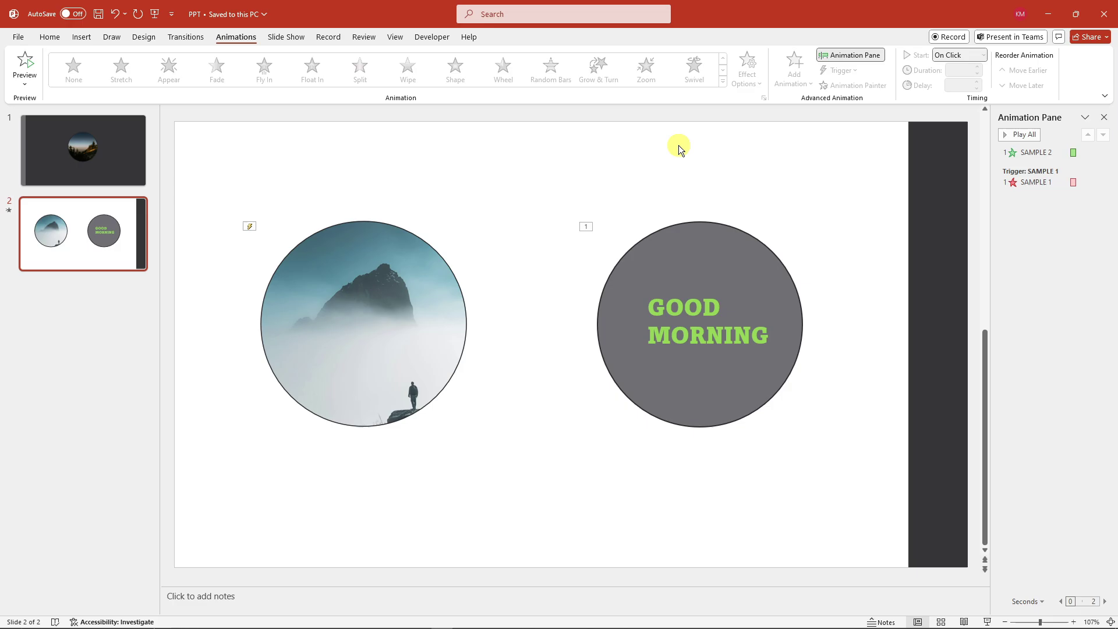
left_click(687, 254)
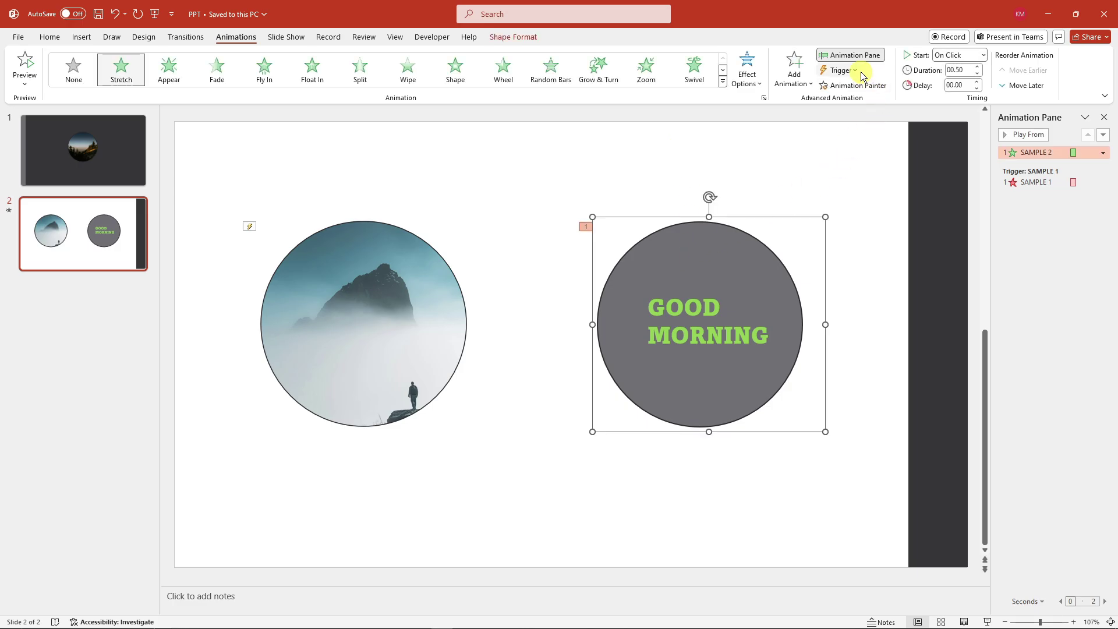
left_click(985, 55)
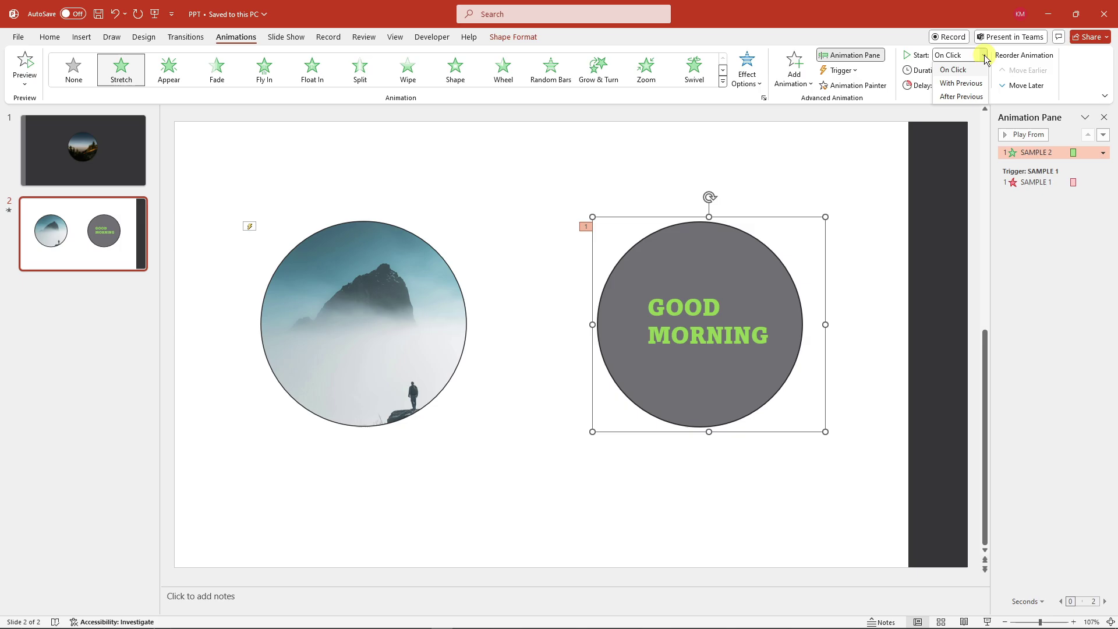
left_click(967, 97)
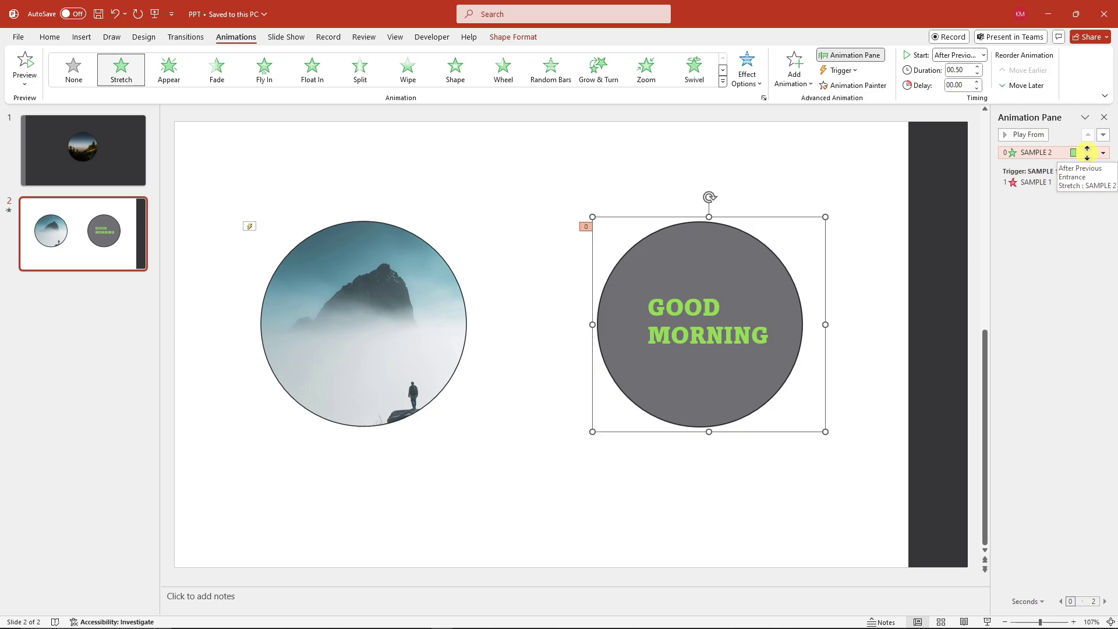
left_click_drag(1086, 153, 1087, 190)
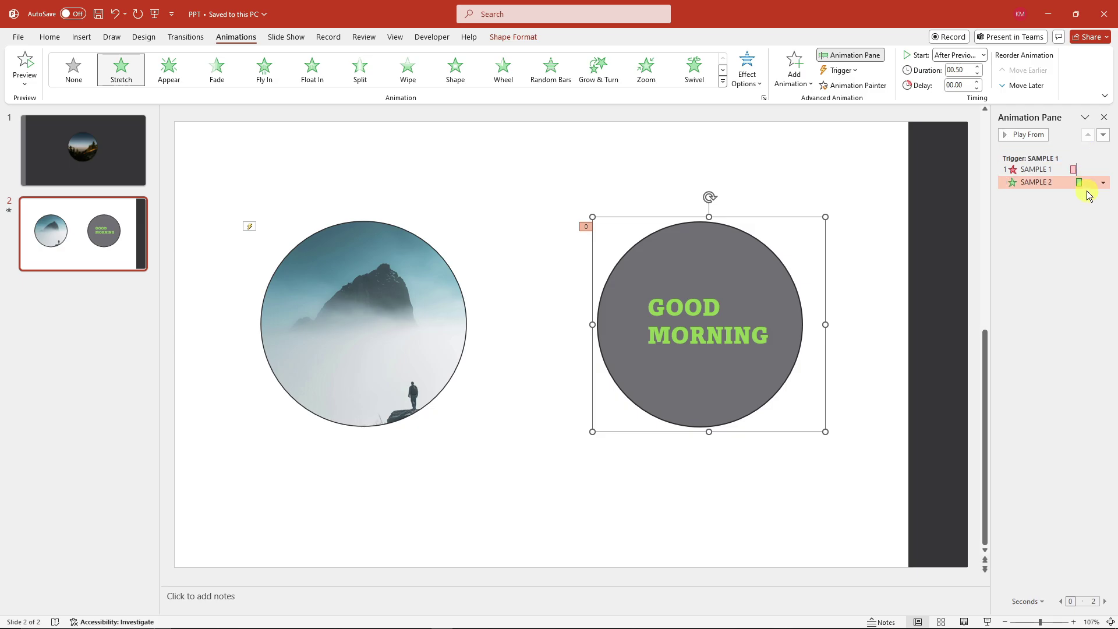
left_click(1050, 170)
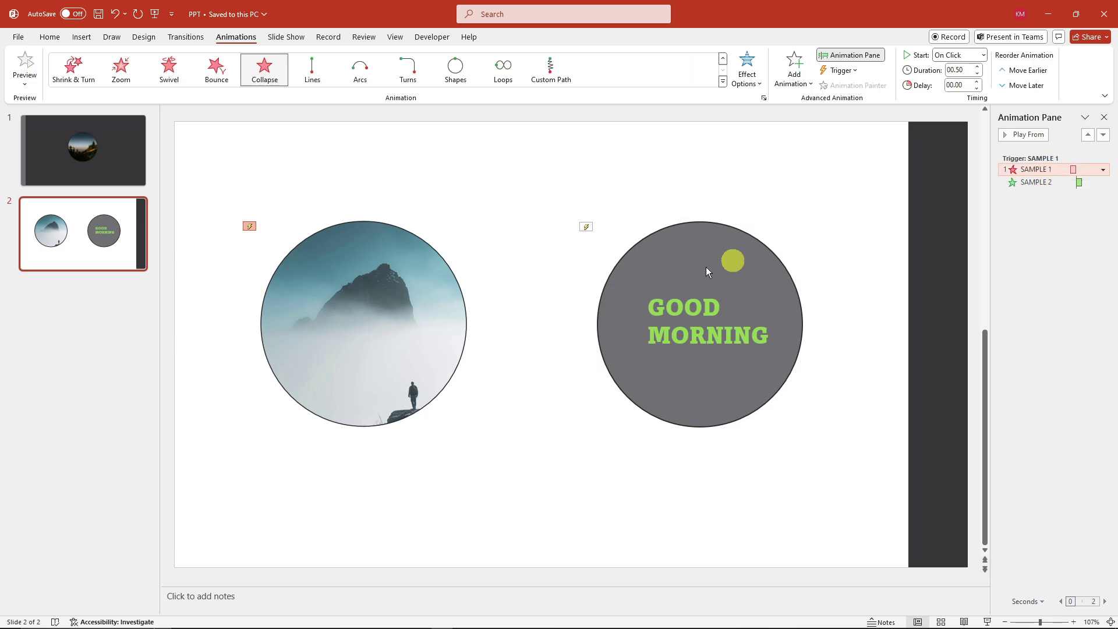
left_click(324, 309)
left_click(635, 177)
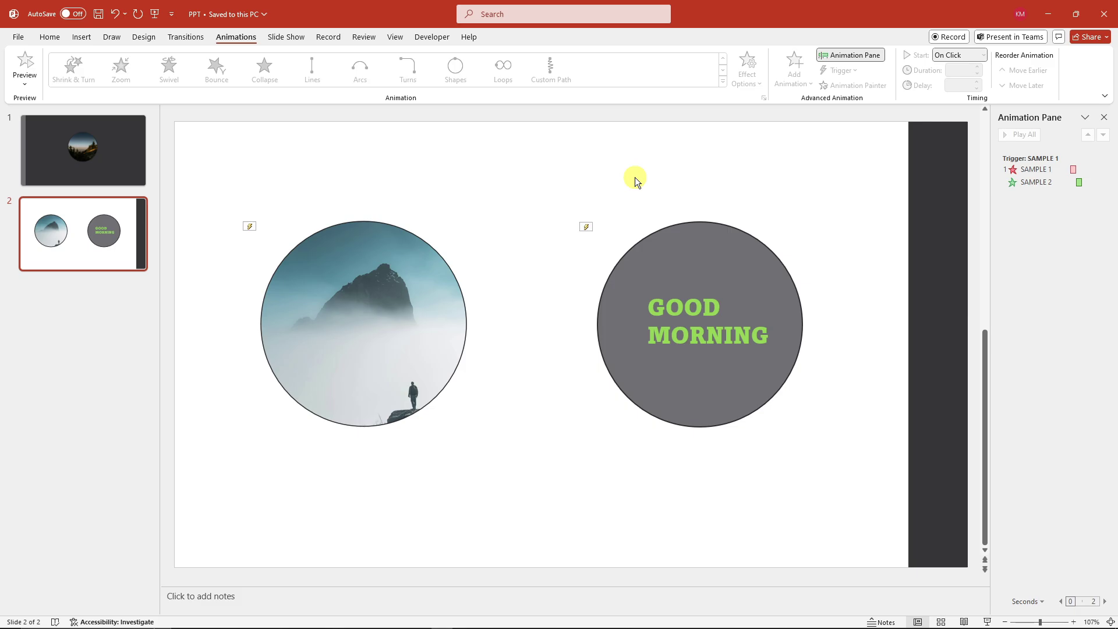
left_click(466, 271)
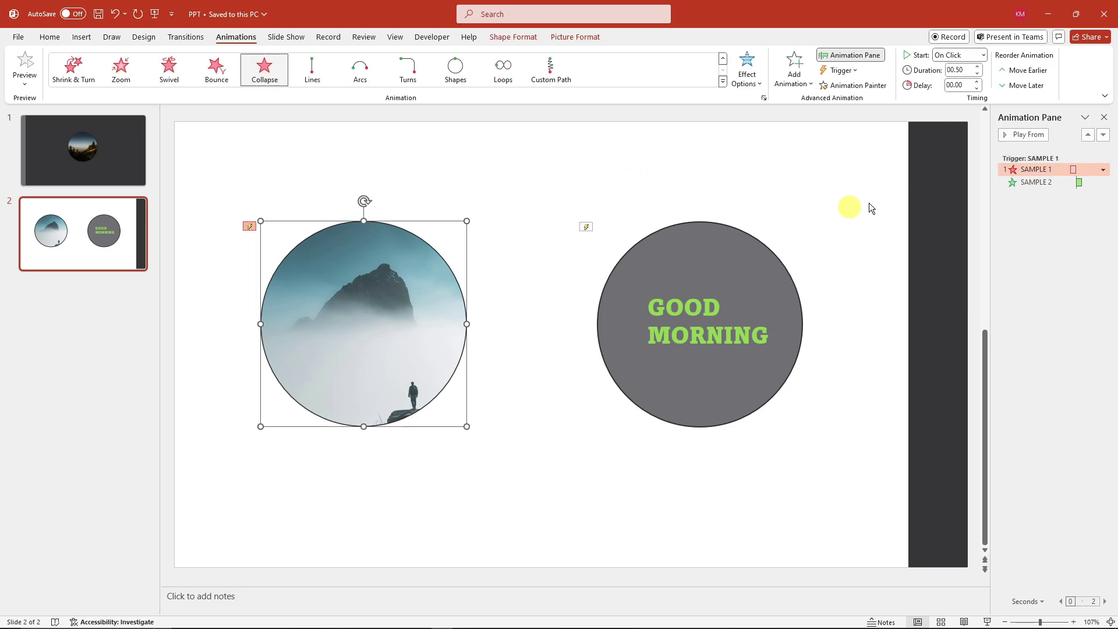
left_click(1023, 136)
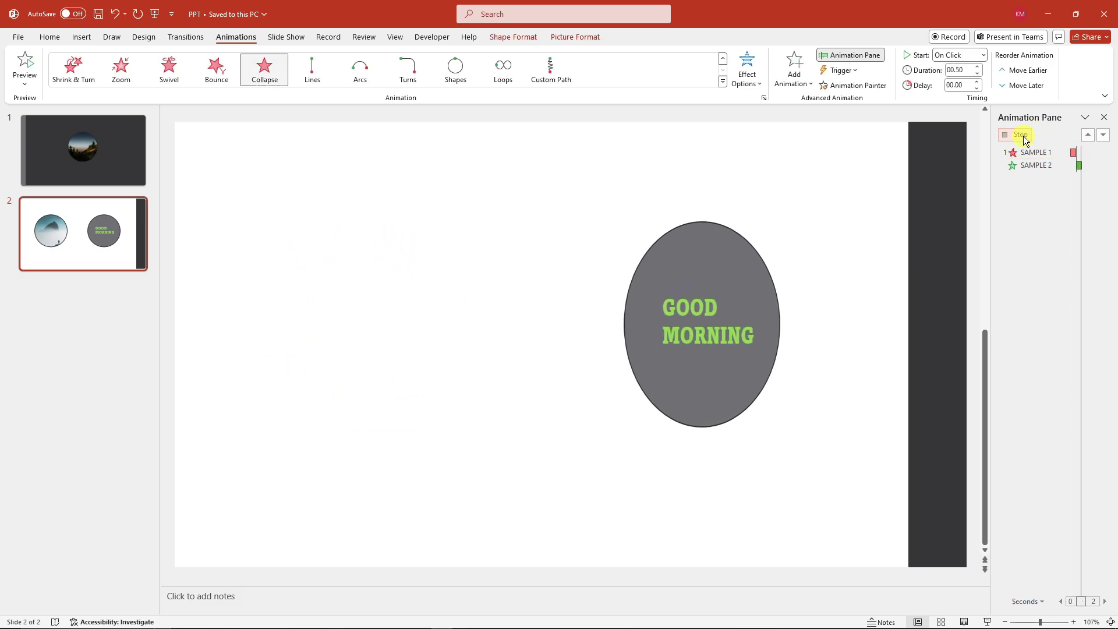
left_click(560, 175)
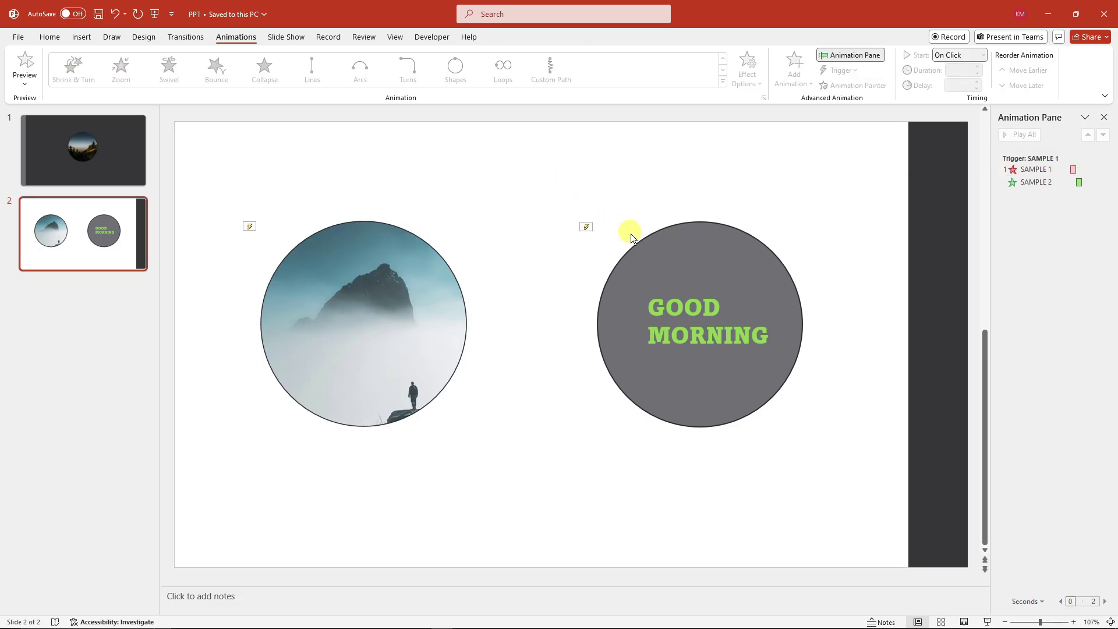
Line the GOOD MORNING circle up over the photo circle and put it behind the photo
left_click(716, 254)
left_click_drag(731, 255, 531, 265)
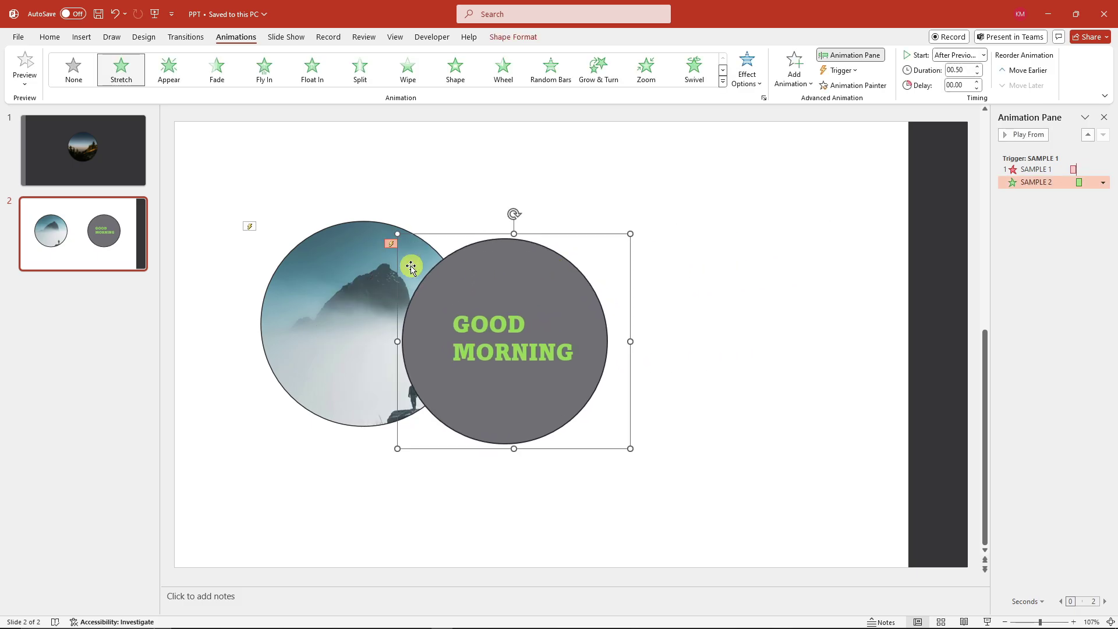
left_click_drag(347, 252, 504, 283)
left_click(666, 189)
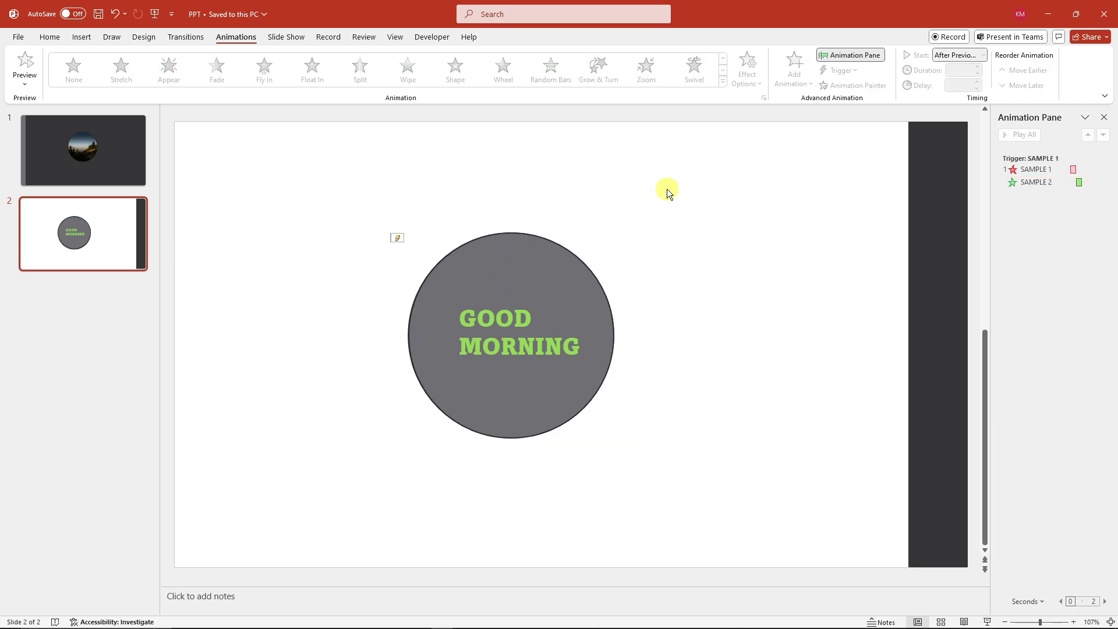
right_click(540, 290)
key("ctrl+z")
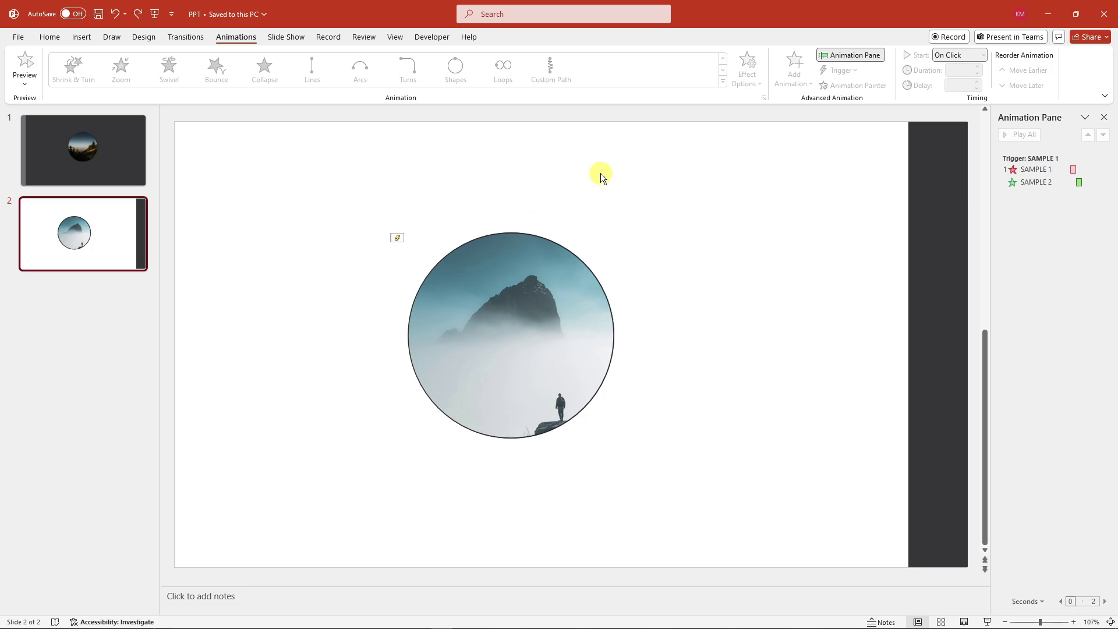
left_click(154, 14)
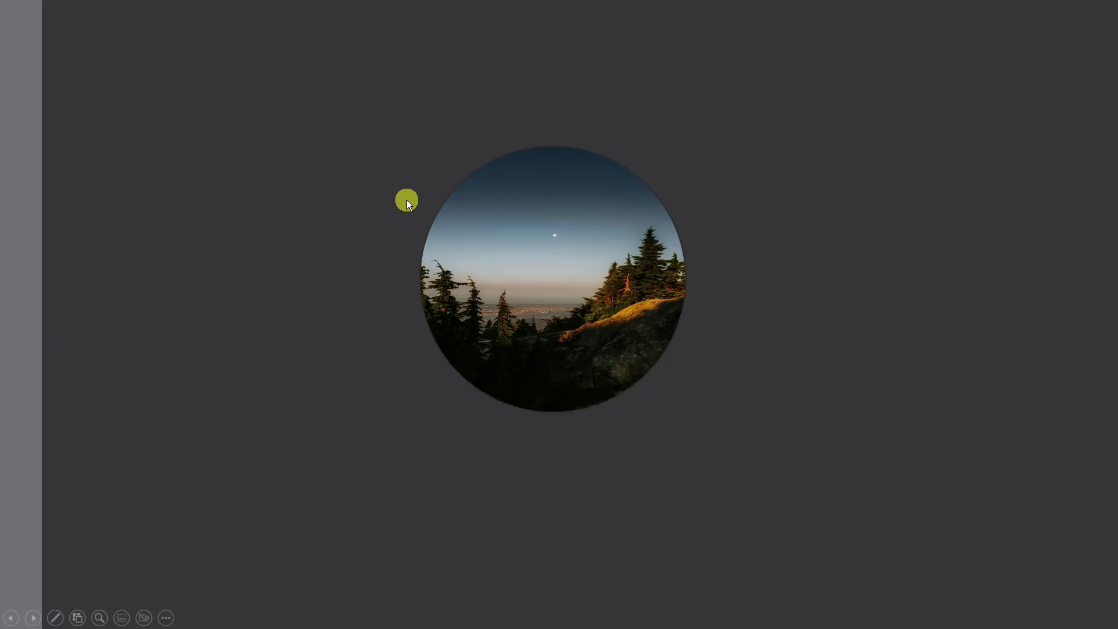
left_click(573, 222)
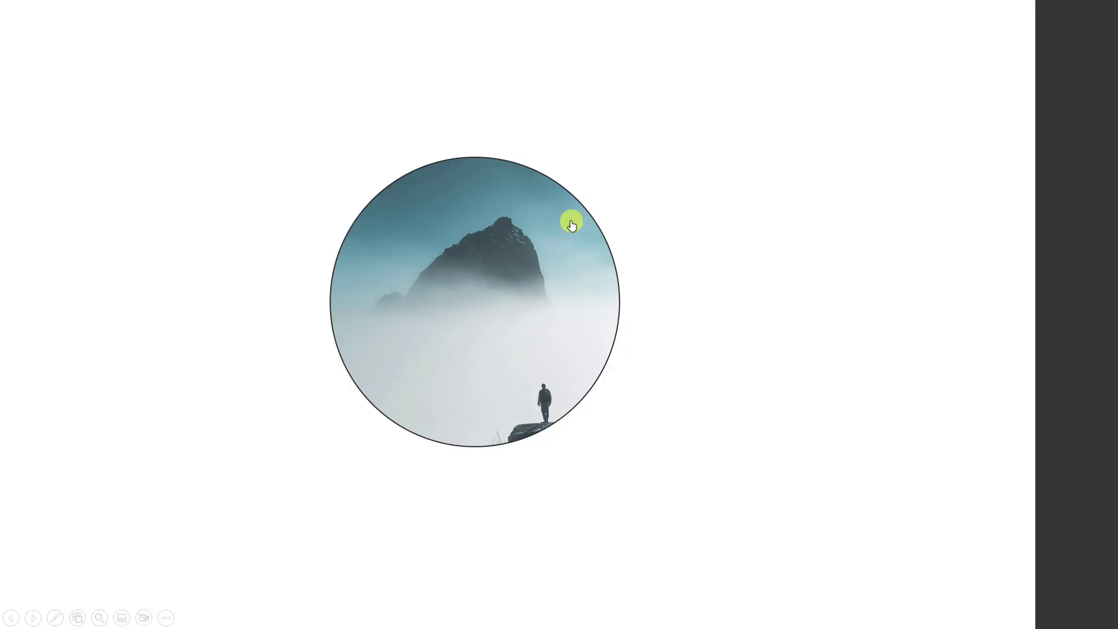
left_click(458, 315)
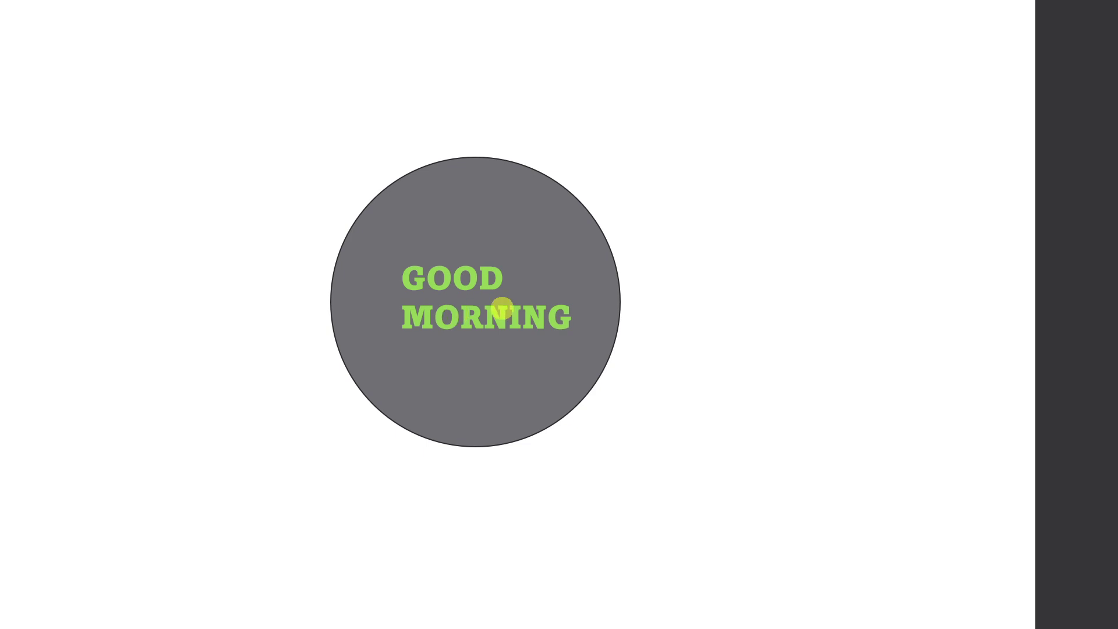
left_click(574, 292)
left_click(574, 292)
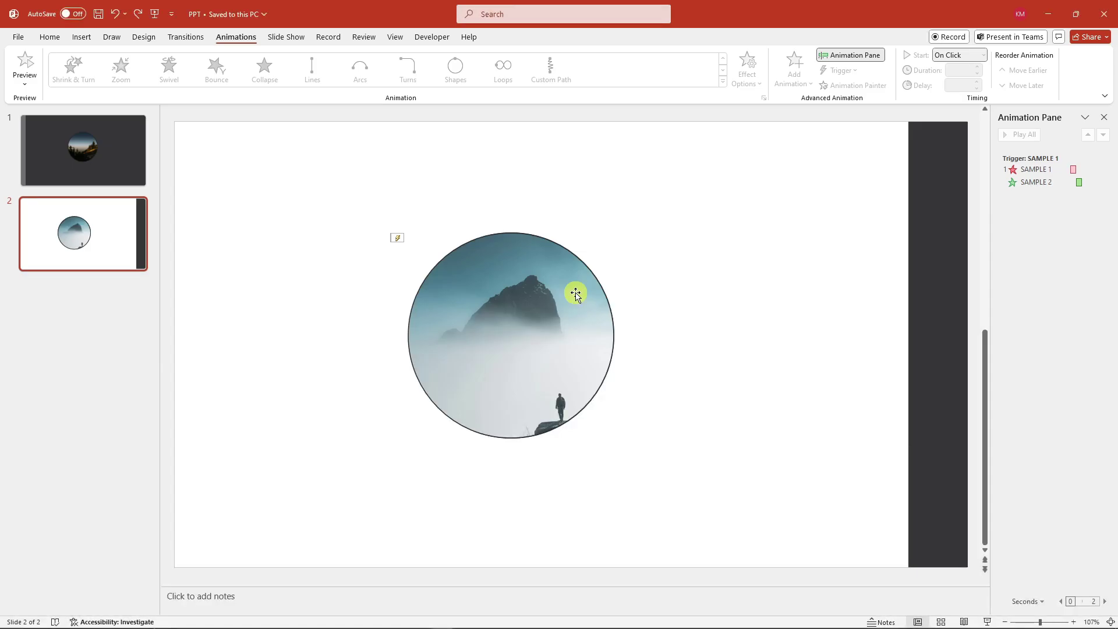
left_click(106, 155)
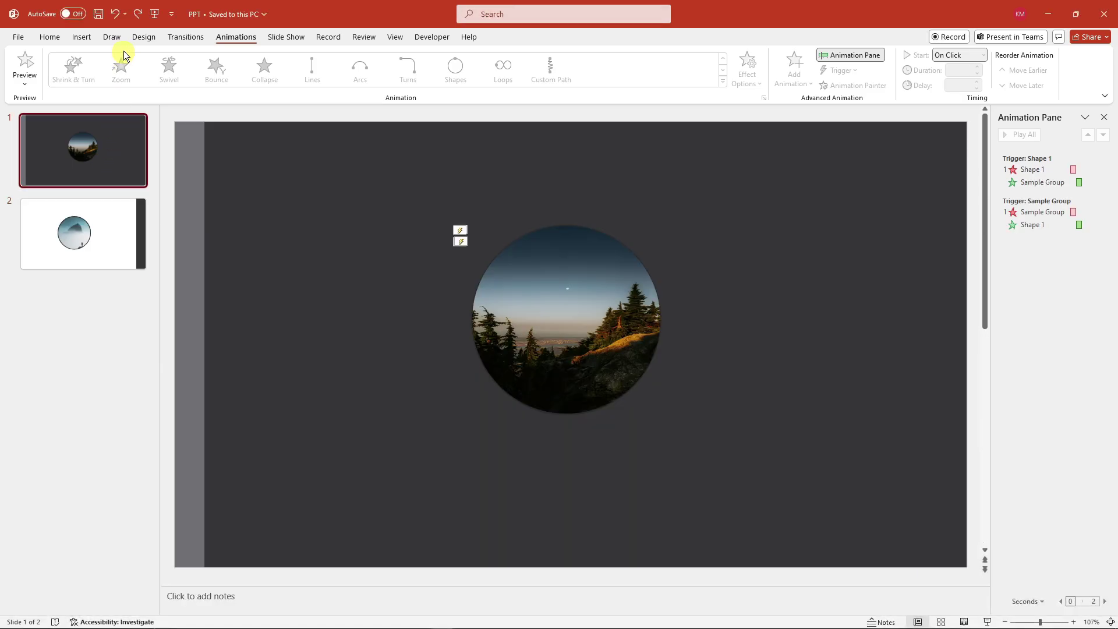
left_click(155, 14)
left_click(559, 282)
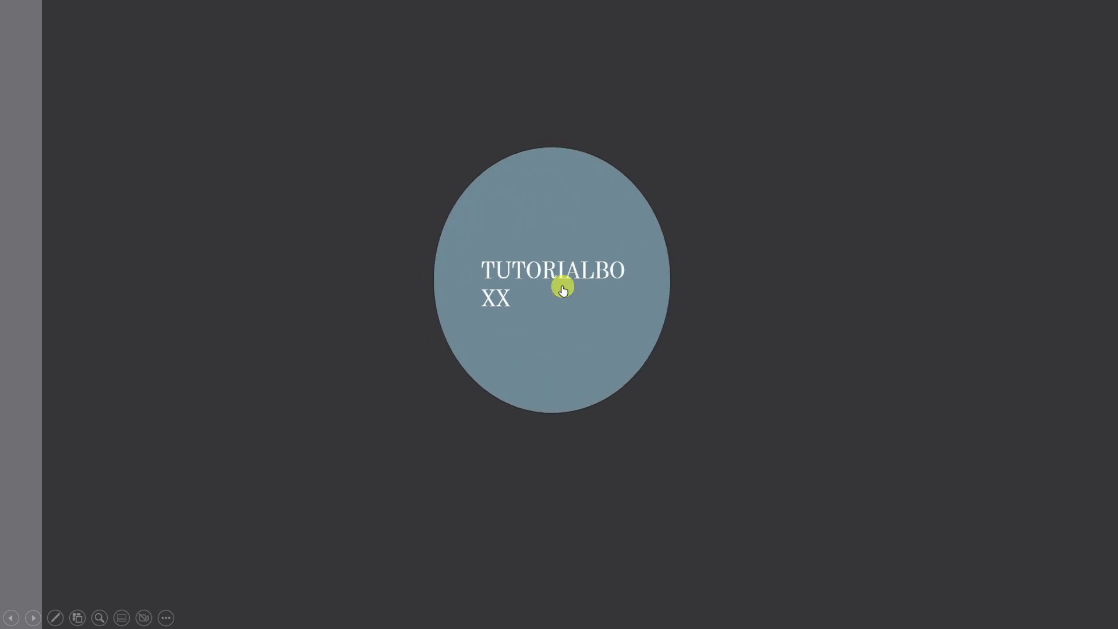
key("Escape")
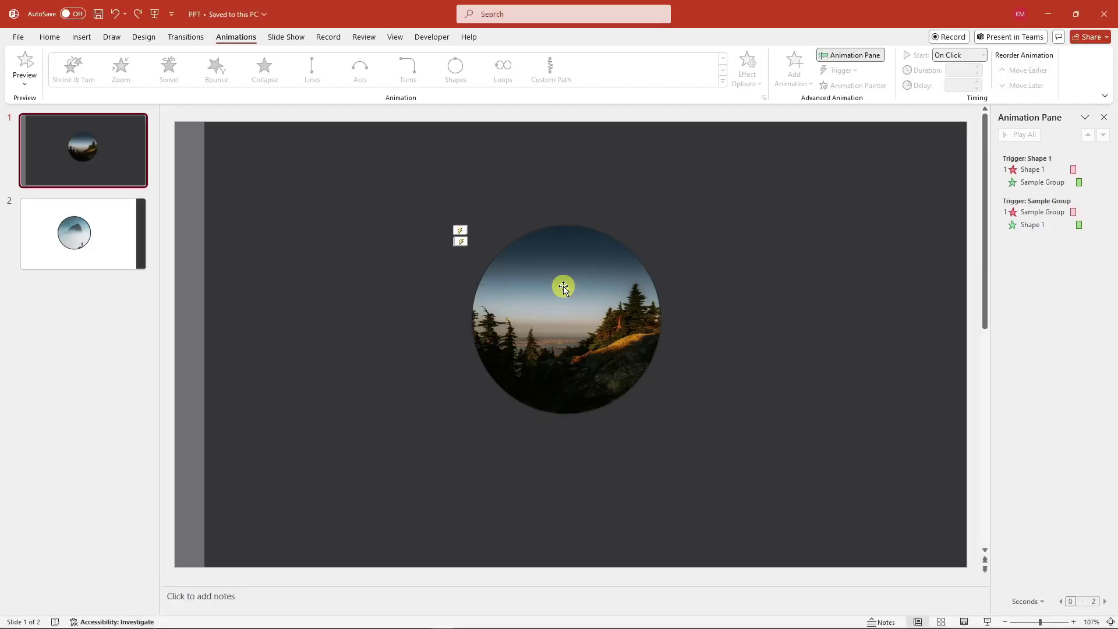
left_click(78, 243)
left_click(85, 163)
On slide 2, move the photo circle beside GOOD MORNING and select GOOD MORNING
left_click(99, 212)
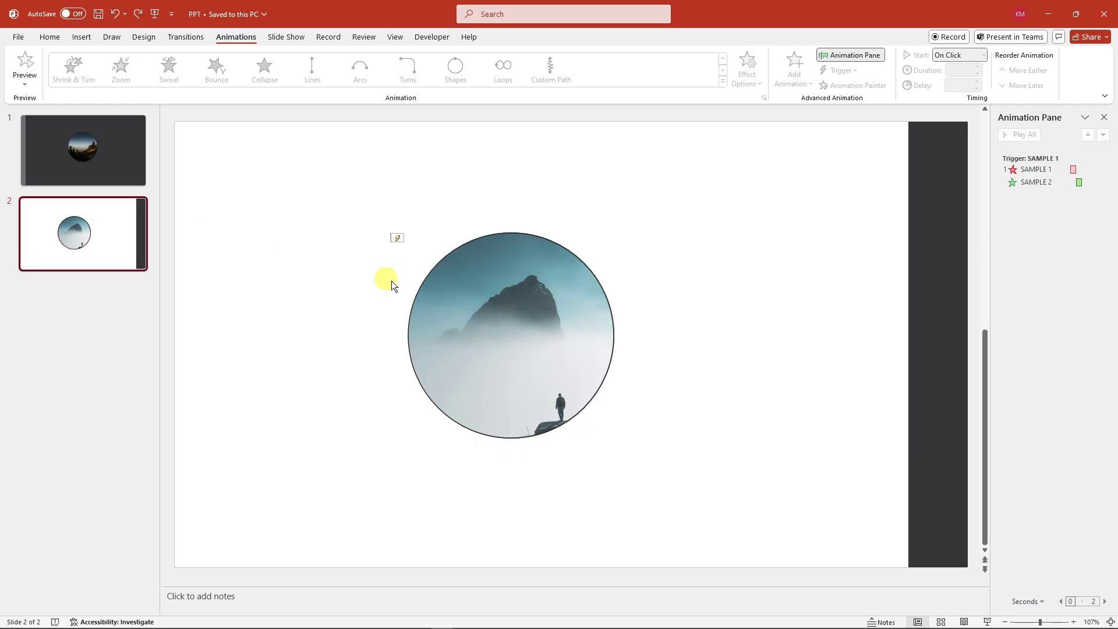
left_click(547, 317)
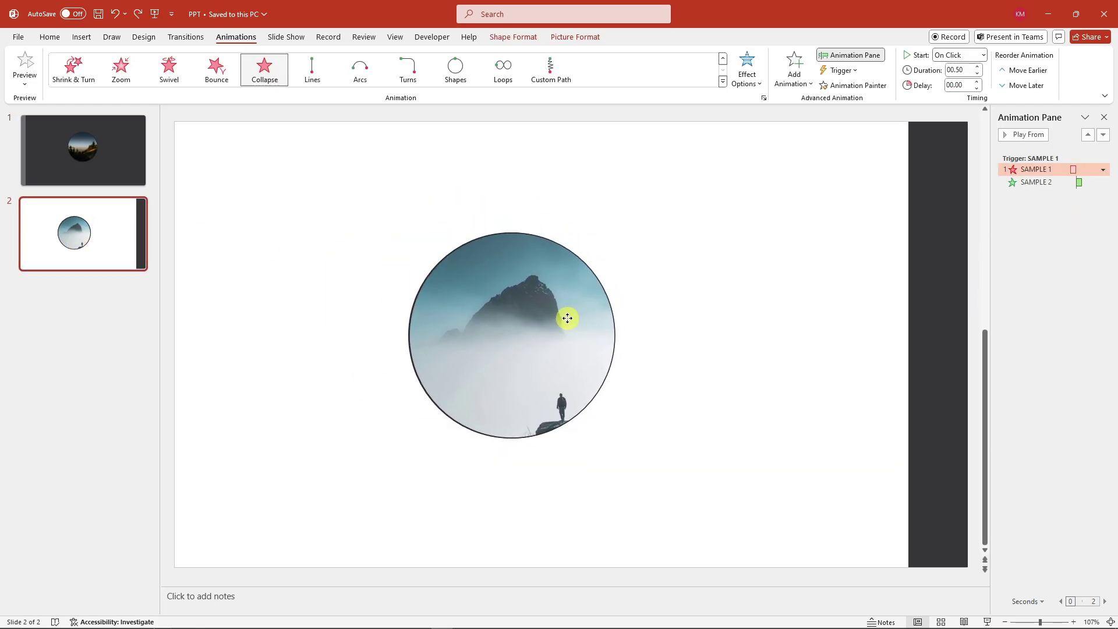
left_click(377, 241)
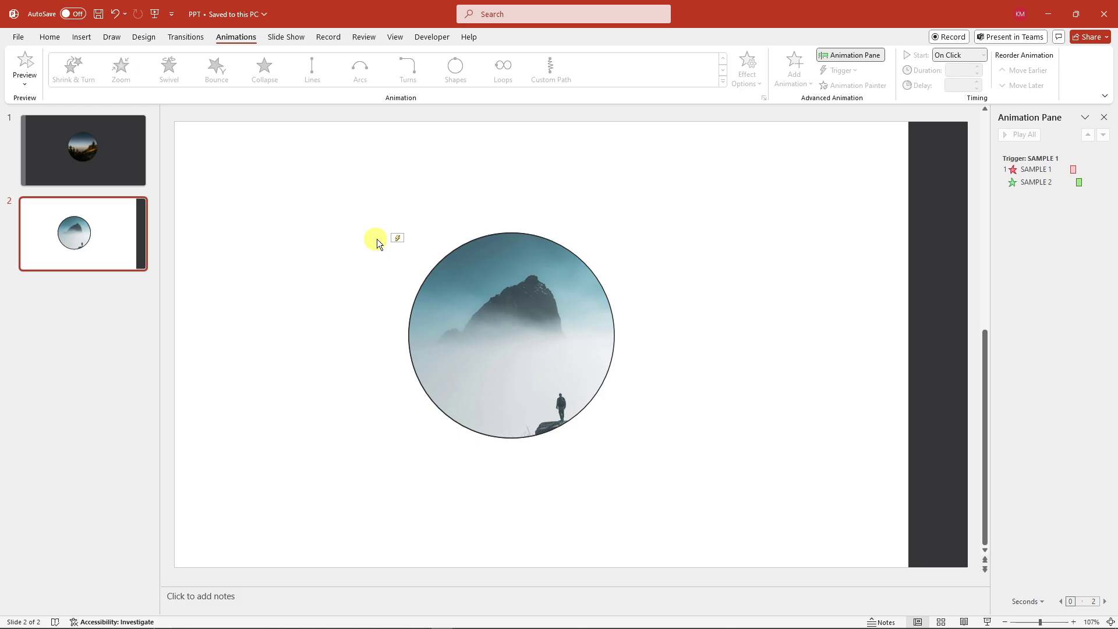
left_click_drag(562, 304, 615, 284)
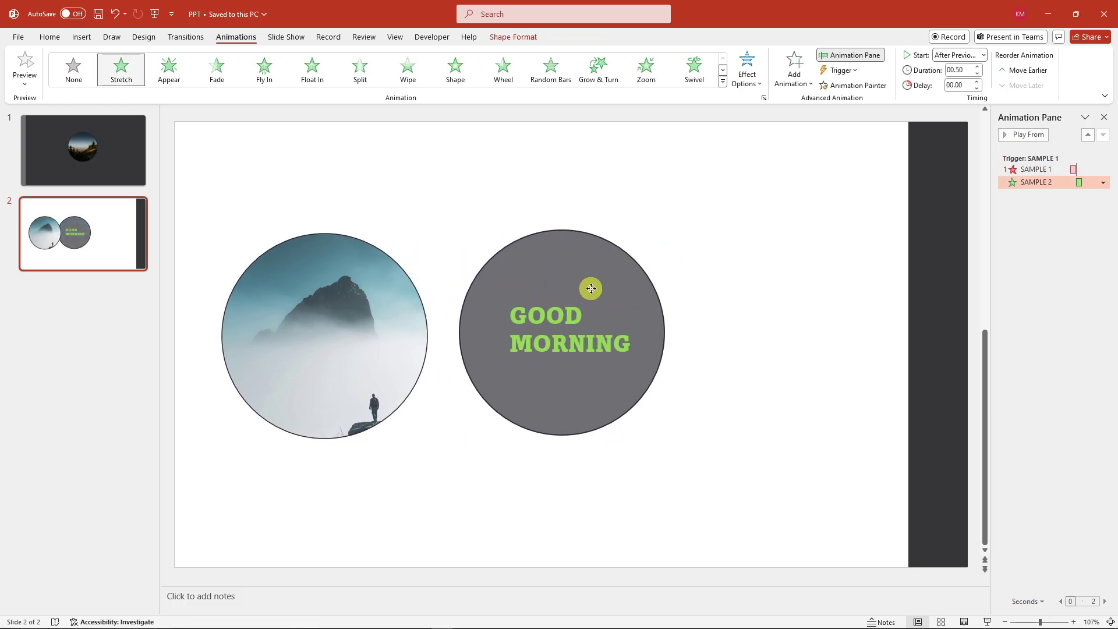
left_click(351, 304)
left_click(599, 271)
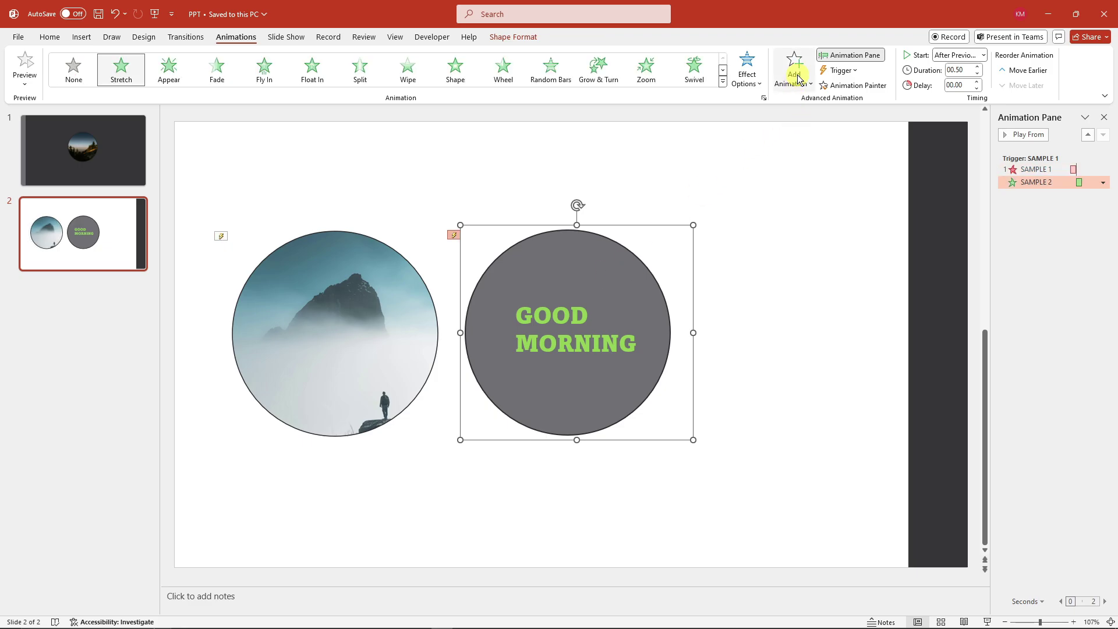
Add a Collapse exit effect to the GOOD MORNING circle
left_click(722, 70)
left_click(723, 58)
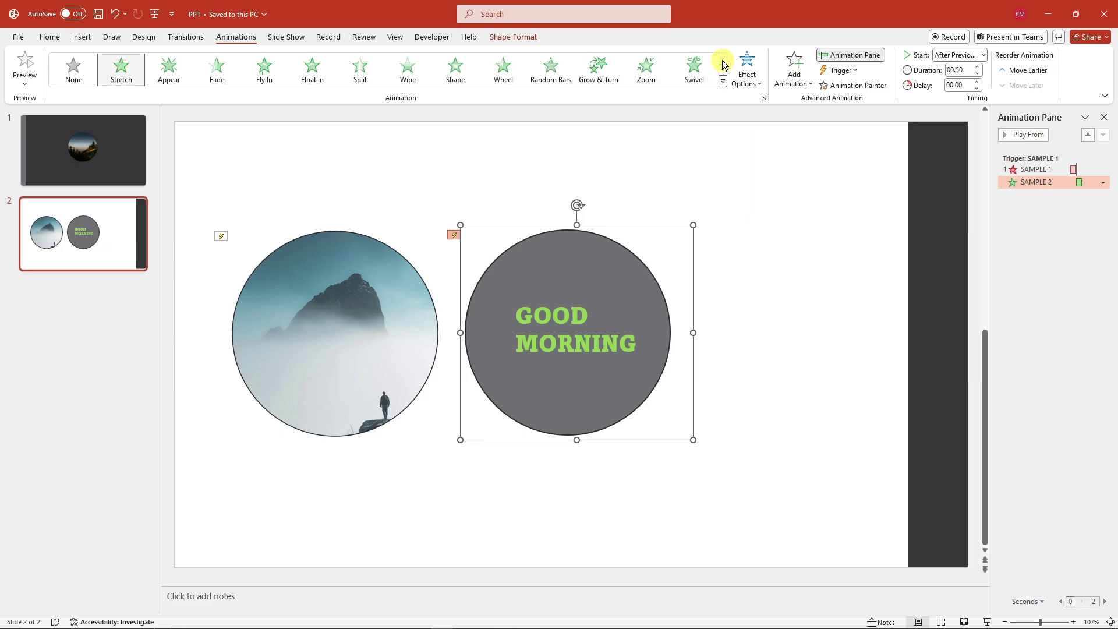
left_click(794, 71)
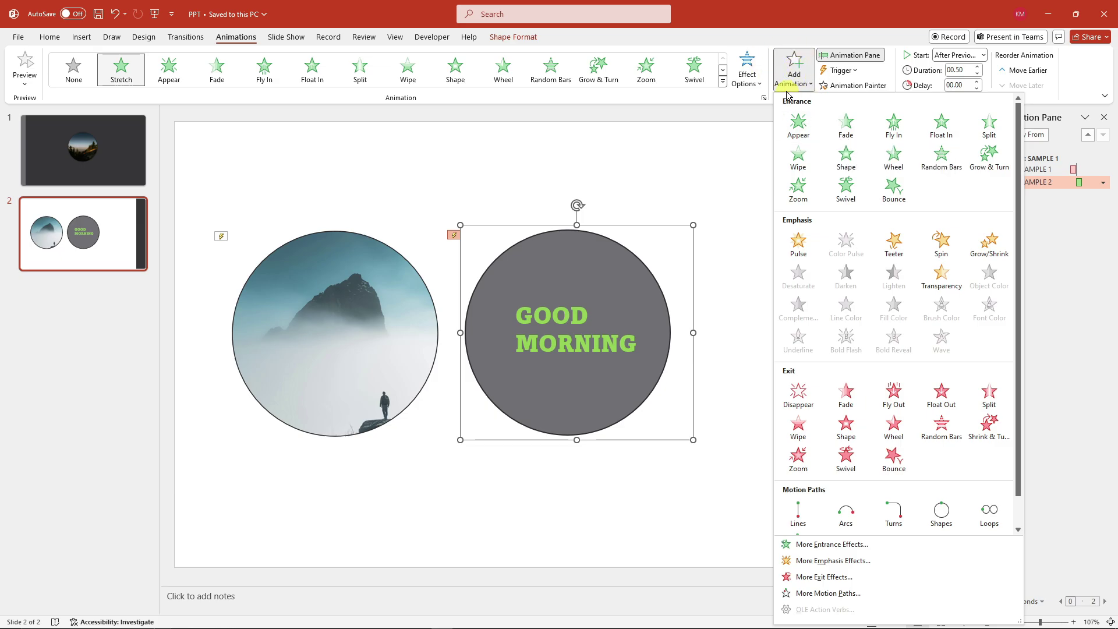
scroll(848, 257, "down", 1)
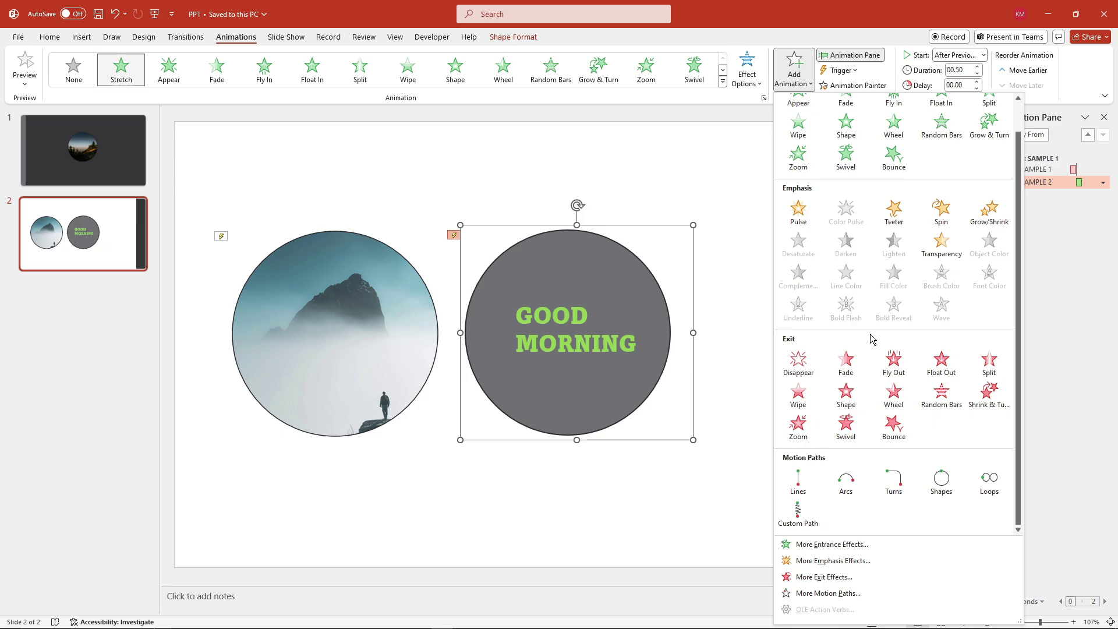
scroll(867, 327, "up", 1)
scroll(868, 328, "down", 1)
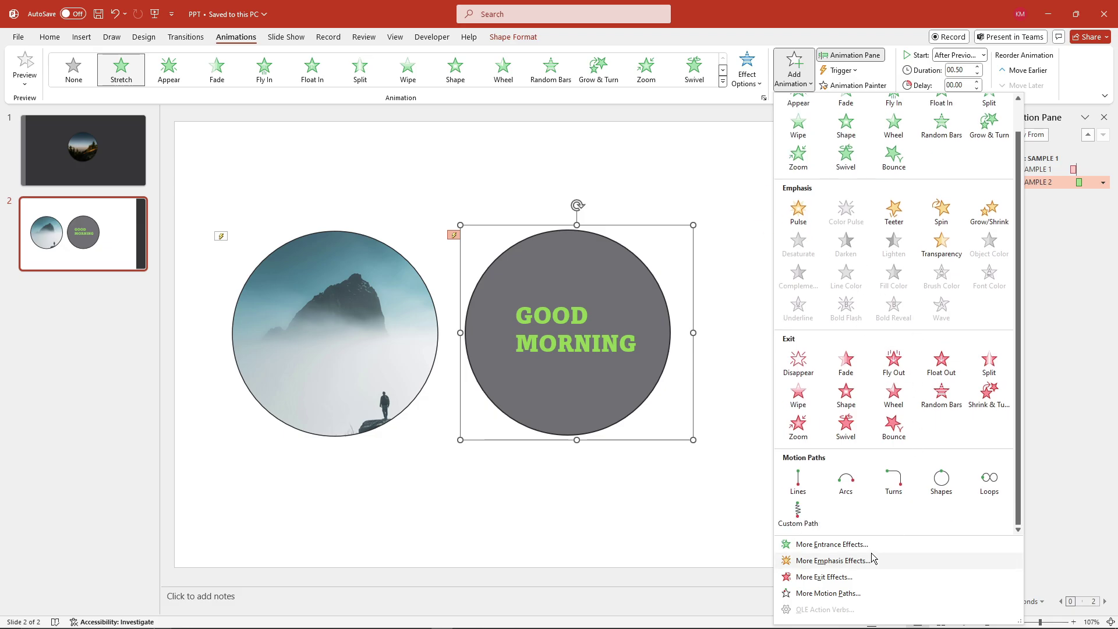
left_click(833, 577)
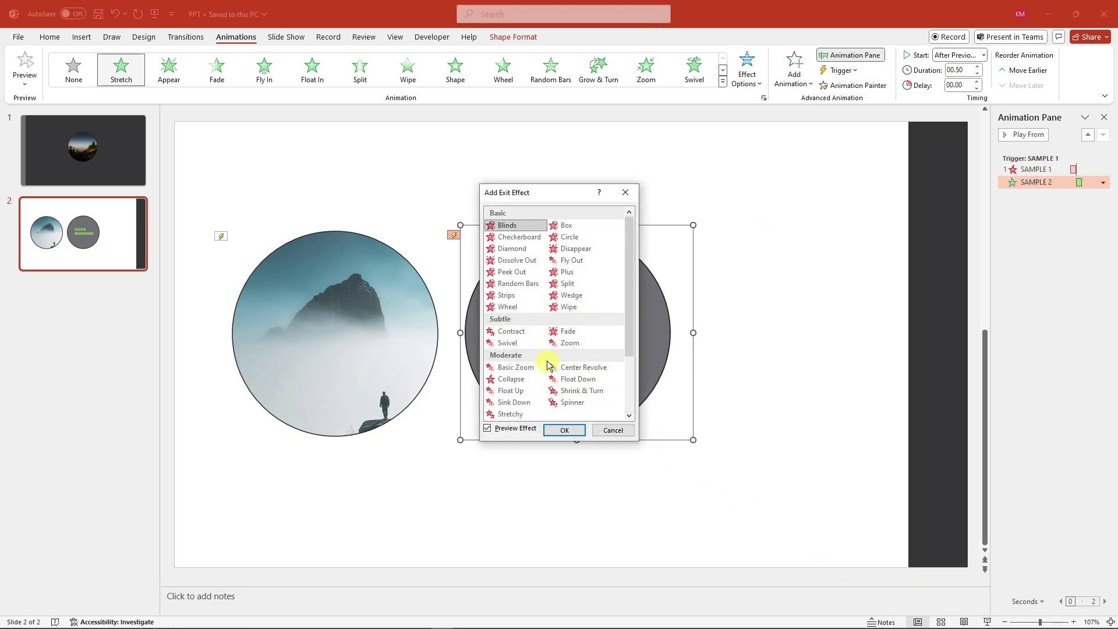
scroll(540, 355, "down", 2)
scroll(538, 351, "down", 1)
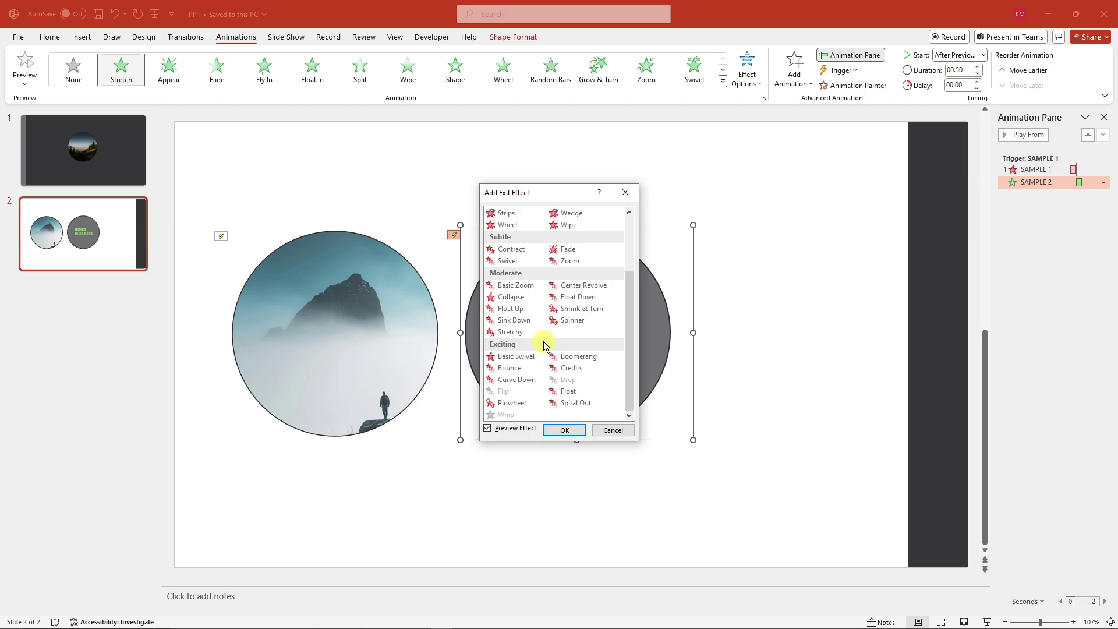
left_click(510, 297)
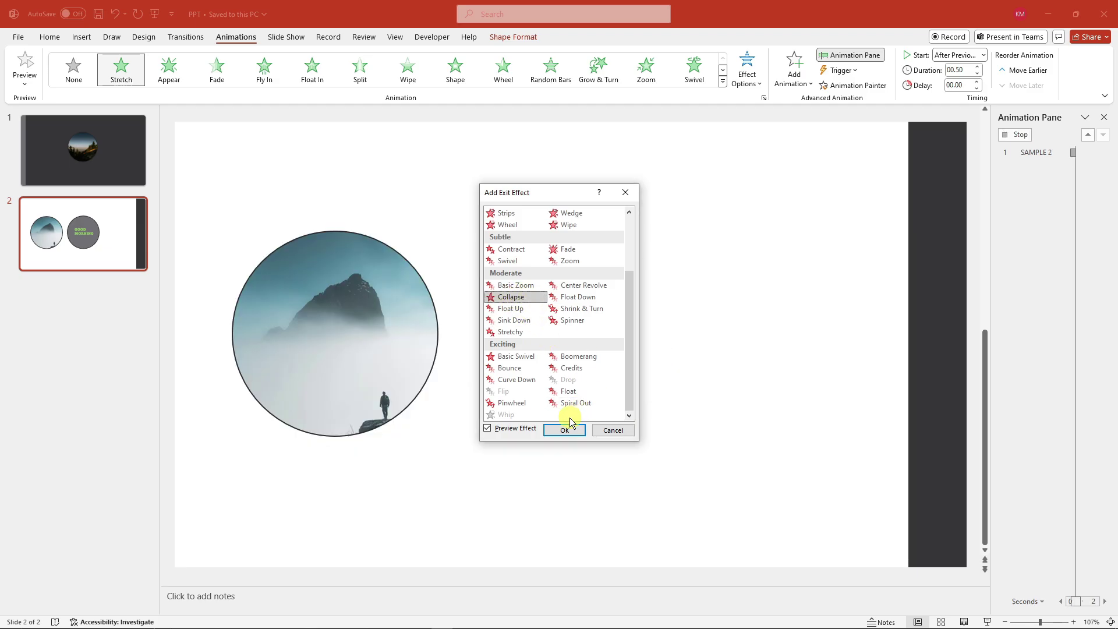
left_click(564, 431)
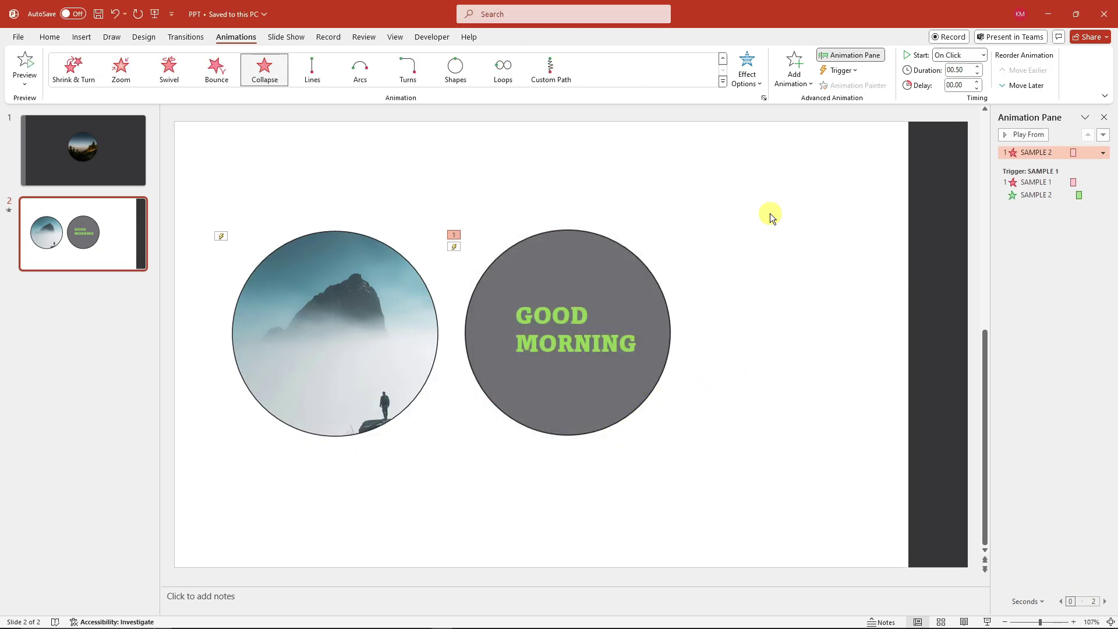
Set GOOD MORNING's Collapse to trigger On Click of SAMPLE 2
left_click(854, 70)
mouse_move(872, 88)
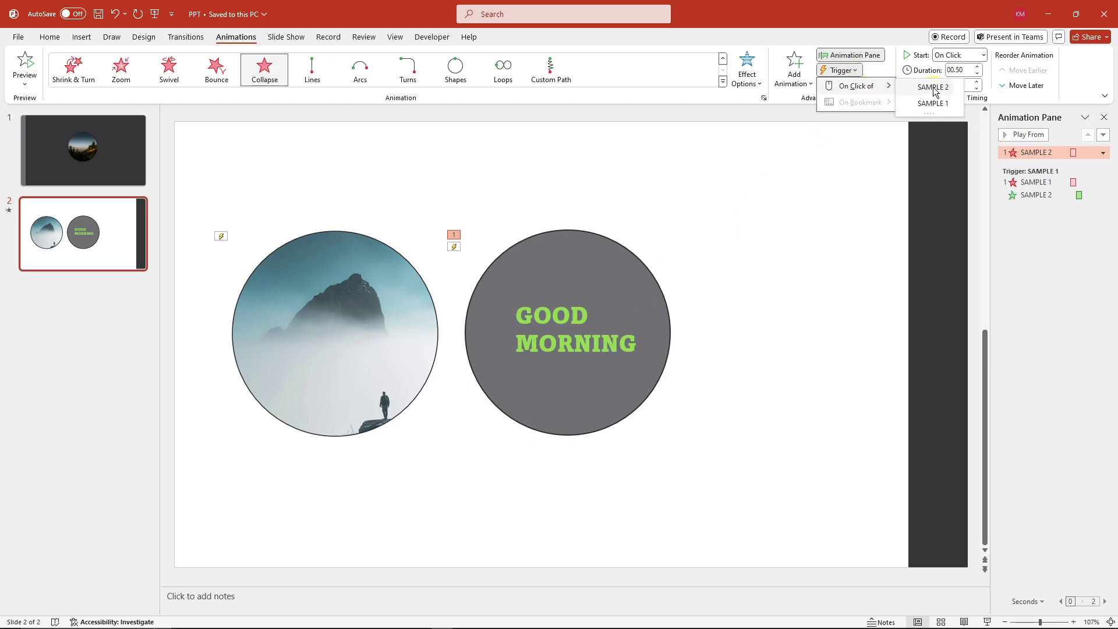
left_click(932, 87)
left_click(706, 264)
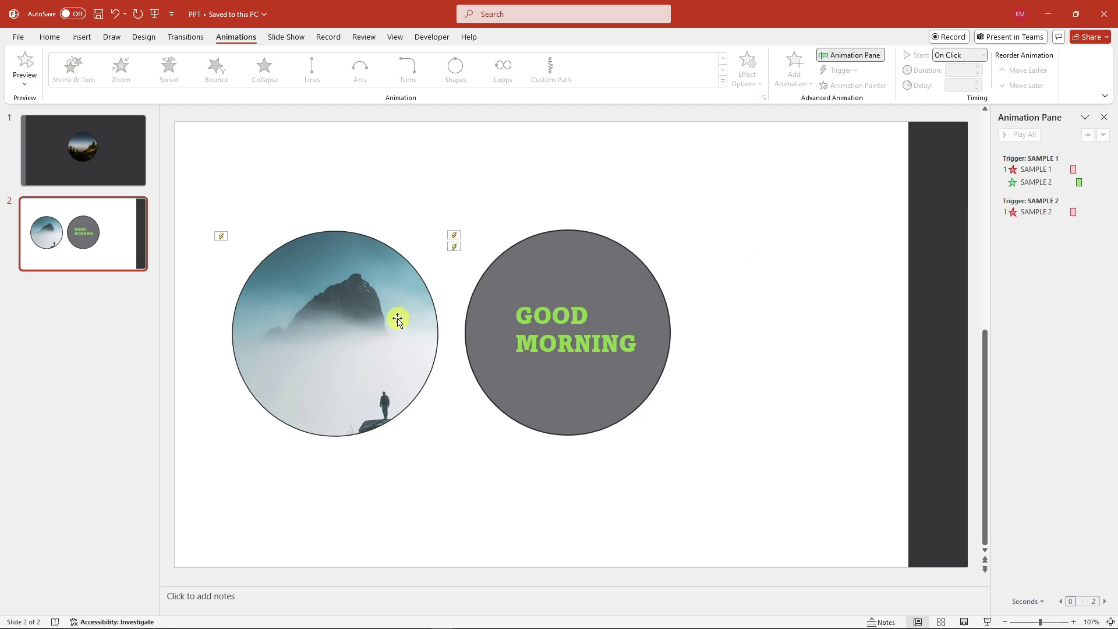
Add a Stretch entrance effect to the mountain picture
left_click(349, 310)
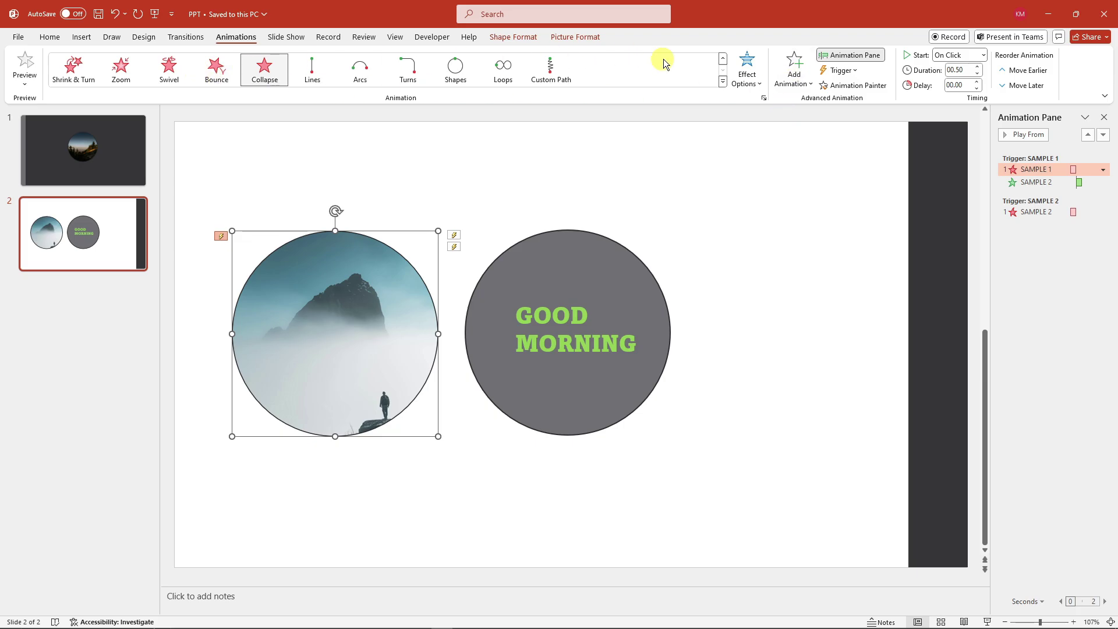
left_click(796, 73)
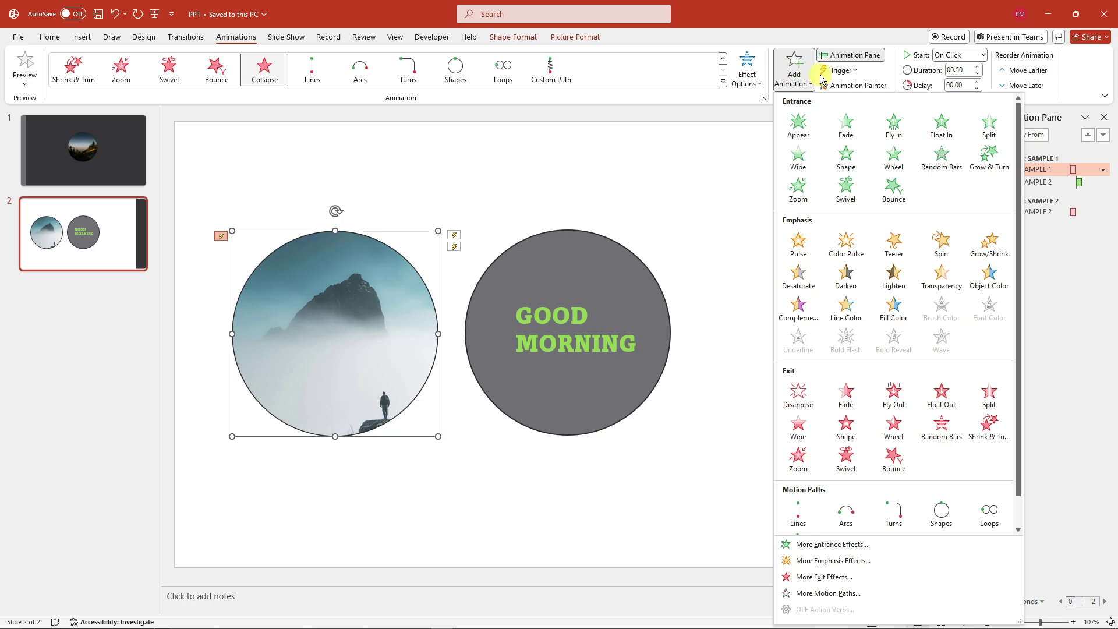
left_click(849, 544)
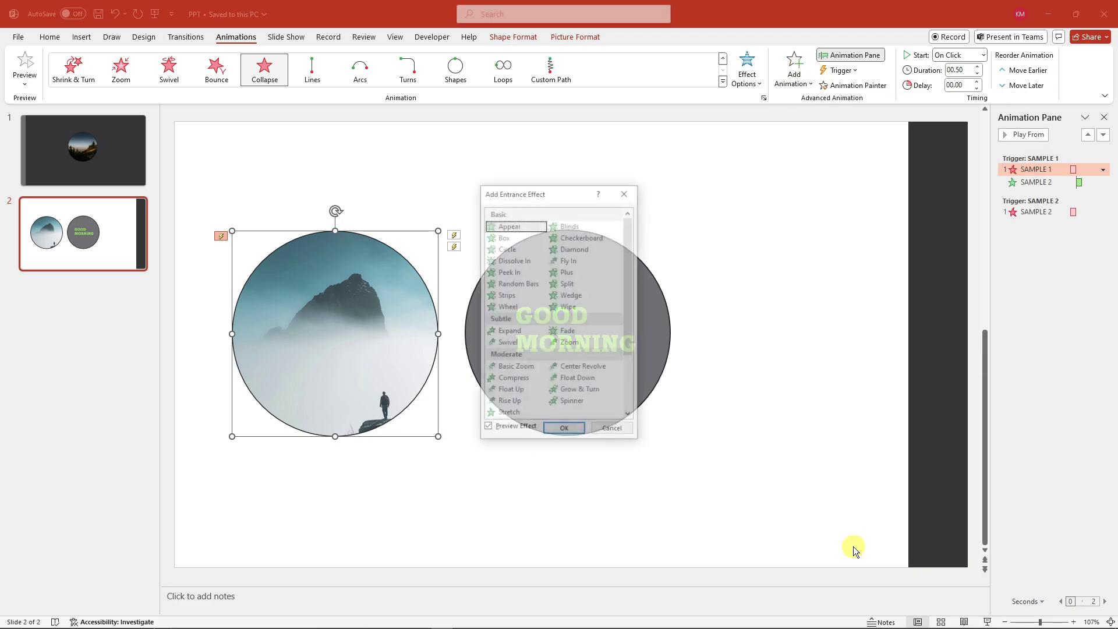
scroll(579, 324, "down", 1)
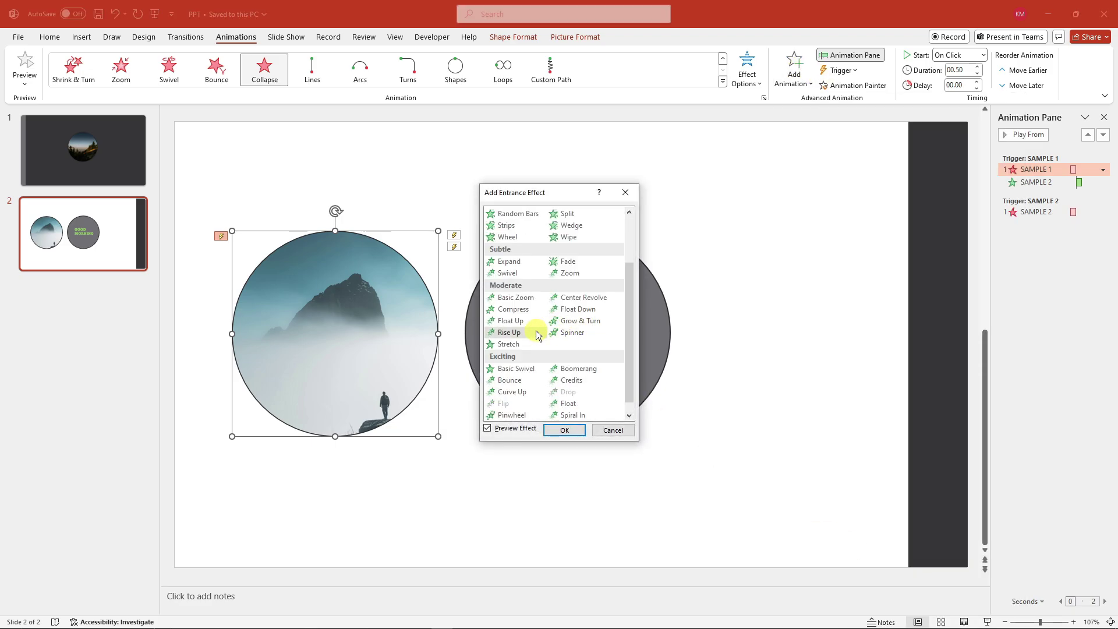
scroll(536, 325, "down", 1)
left_click(530, 298)
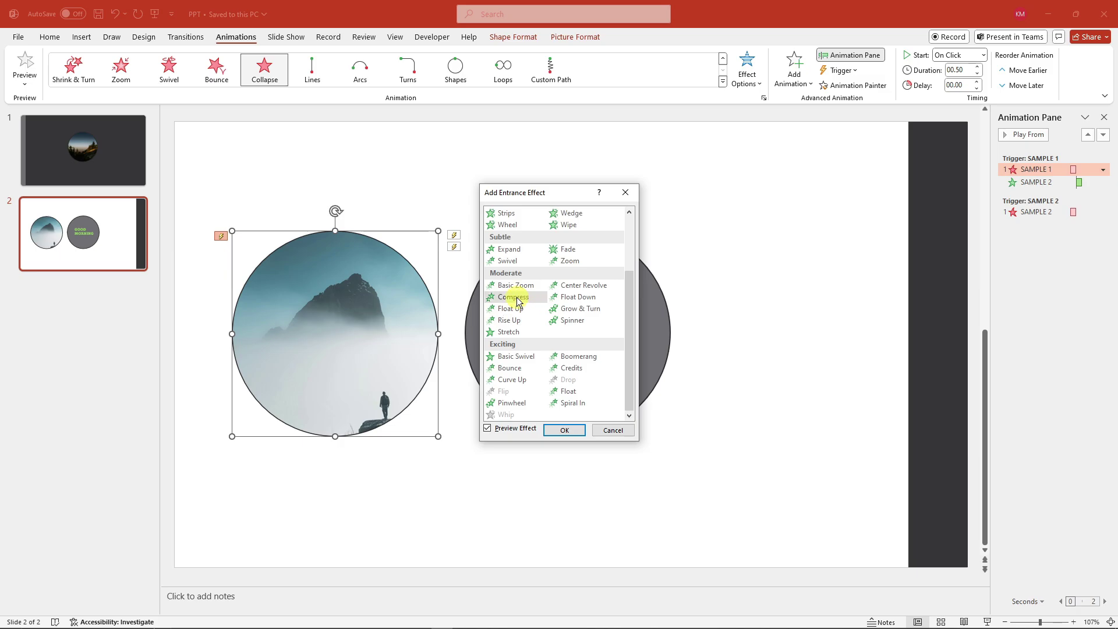
left_click(512, 332)
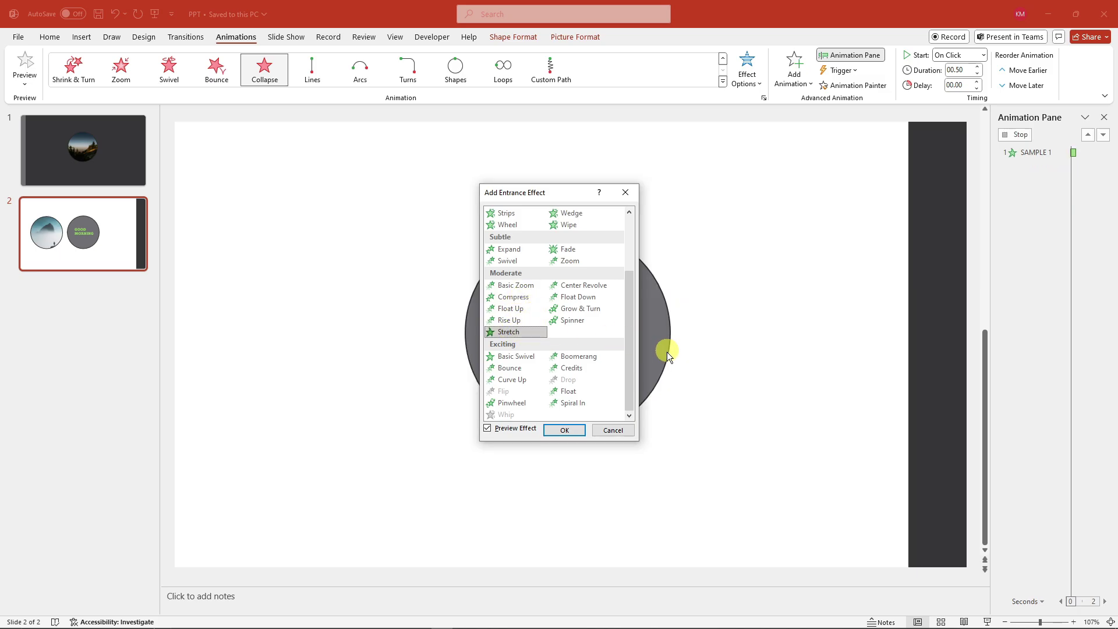
left_click(565, 430)
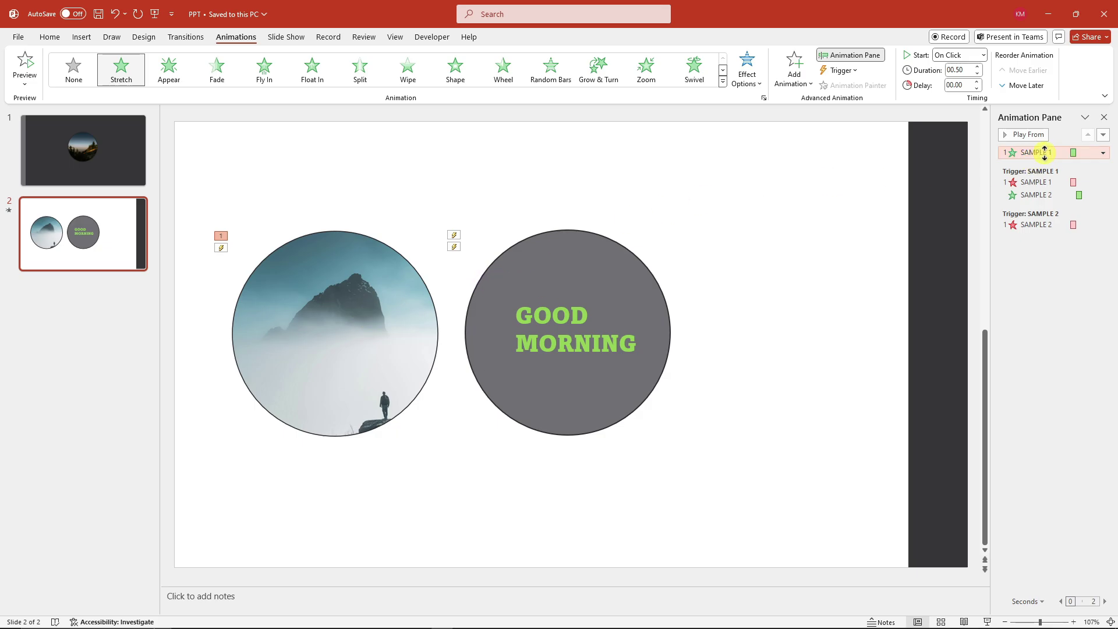
Move the Stretch under the SAMPLE 2 trigger and set it to start After Previous
left_click_drag(1046, 151, 1057, 172)
left_click_drag(1056, 226, 1056, 227)
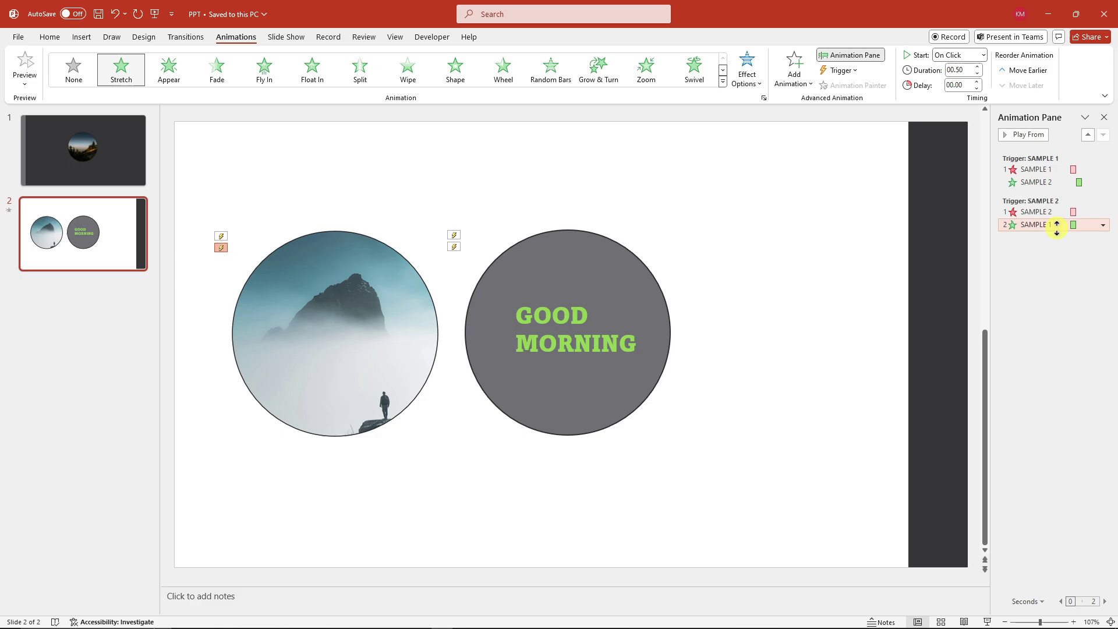
left_click(983, 58)
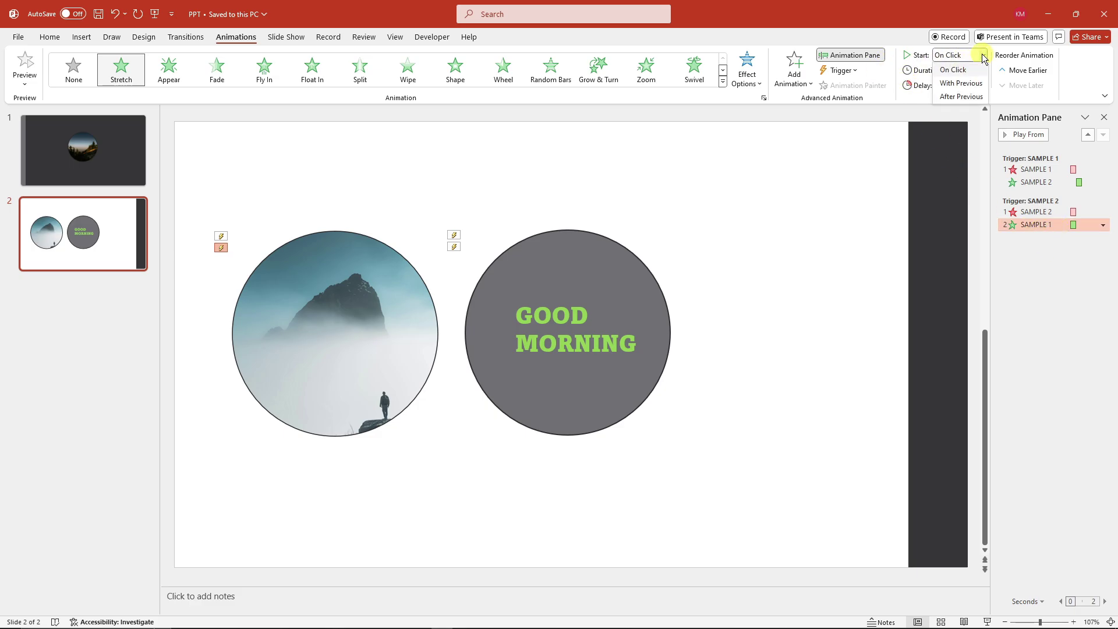
left_click(962, 97)
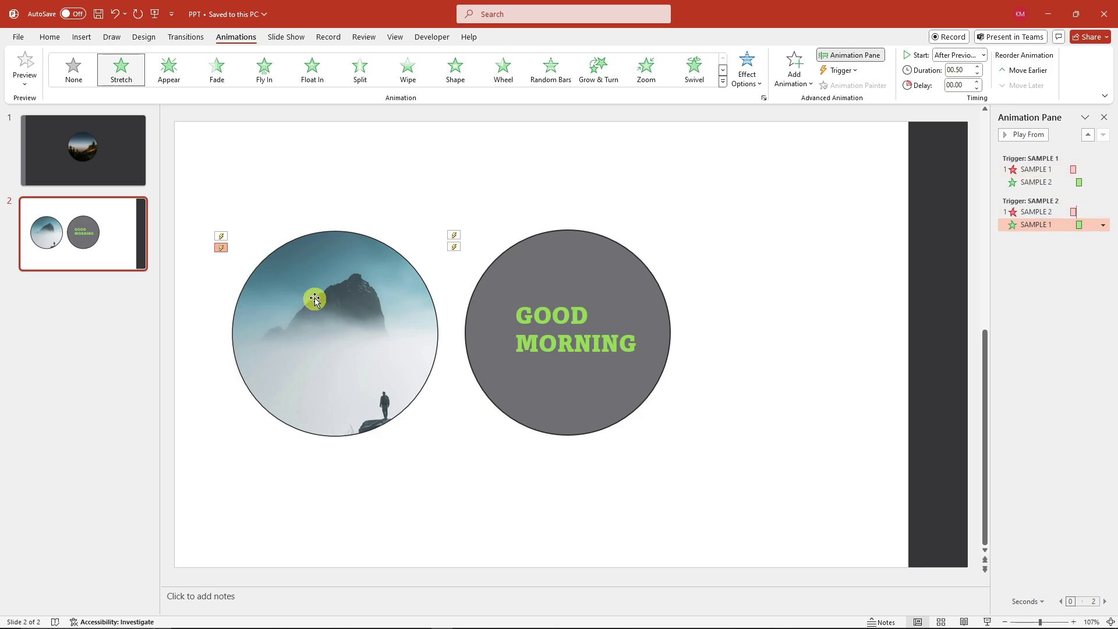
Move the mountain picture over the grey GOOD MORNING circle
left_click(350, 270)
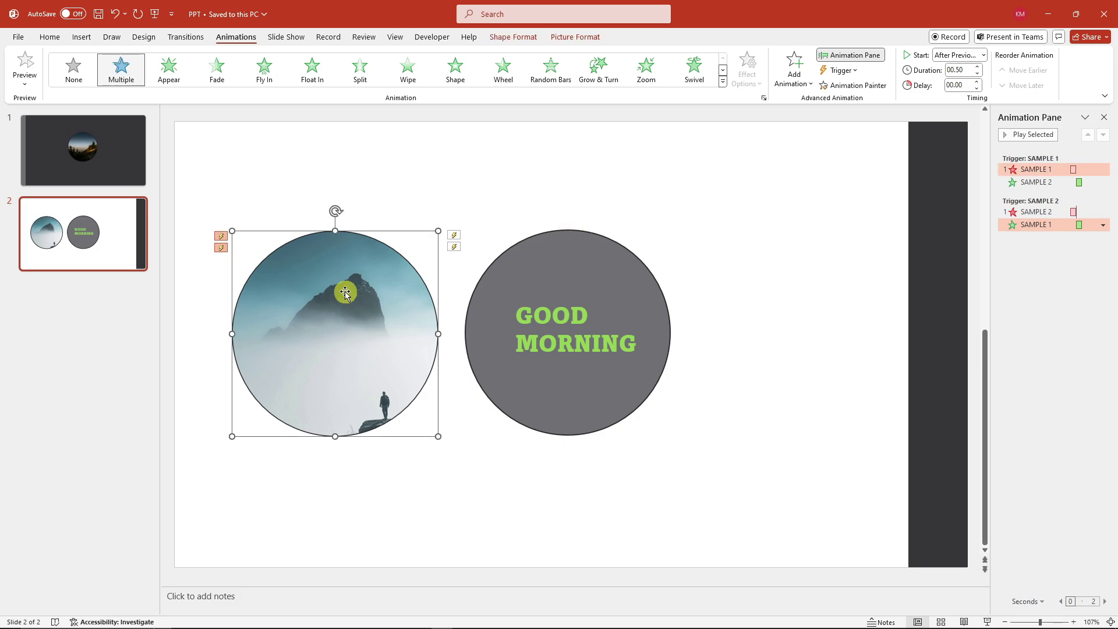
left_click_drag(346, 289, 575, 288)
left_click(383, 217)
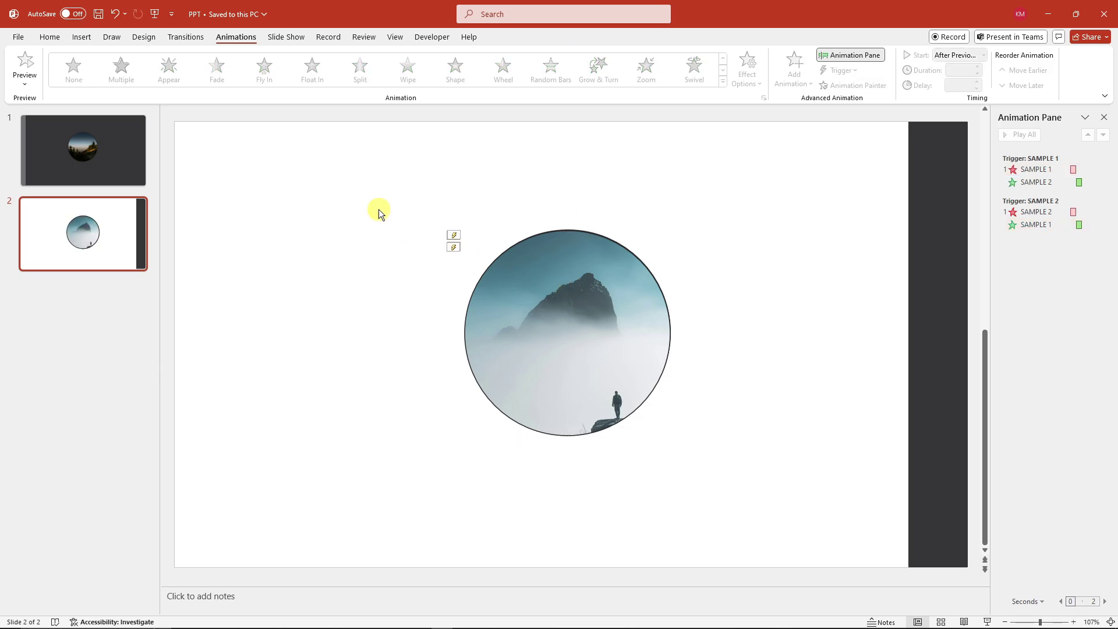
Test the slide-2 circle flip in a slide show, then select both circles and go to slide 1
left_click(155, 14)
left_click(541, 239)
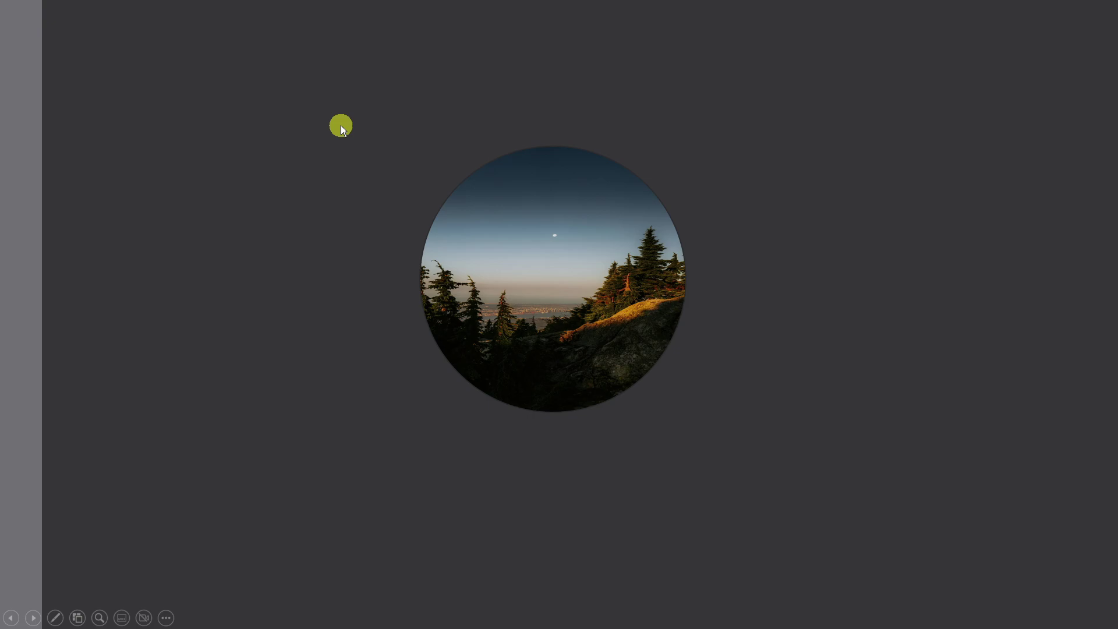
left_click(341, 125)
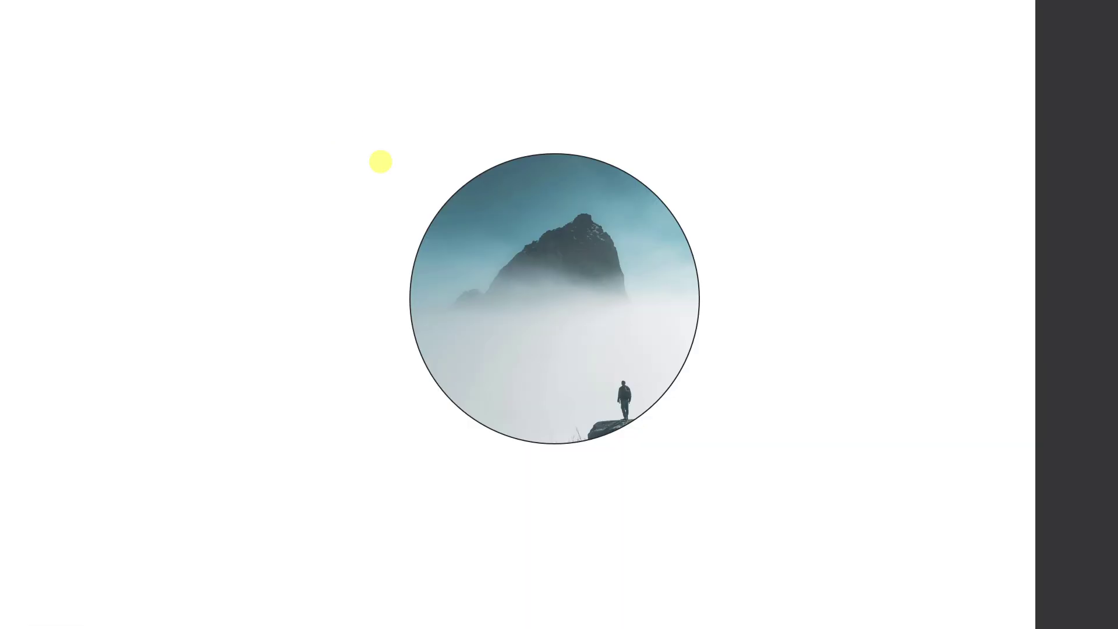
left_click(601, 269)
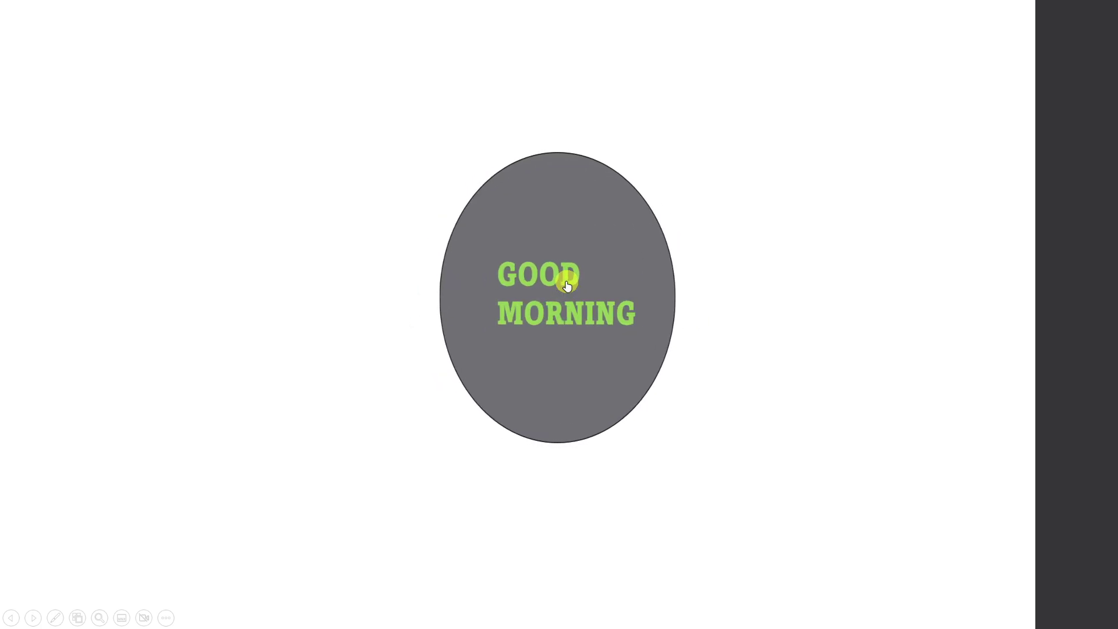
key("Escape")
left_click_drag(394, 195, 718, 449)
left_click(99, 168)
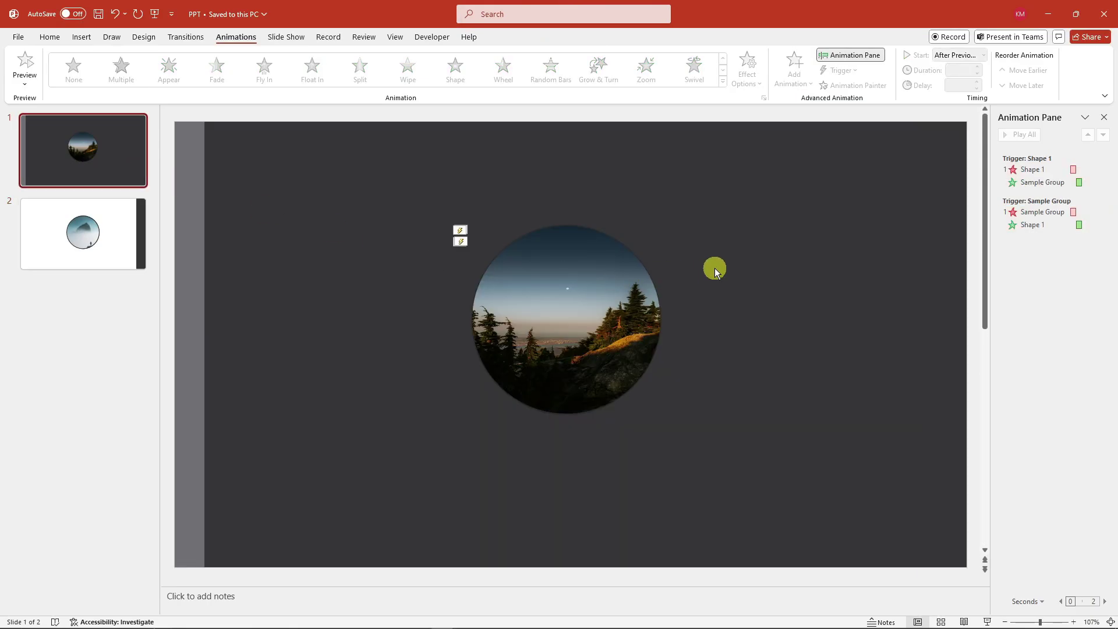
Paste the circle stack onto slide 1 and restack the forest circle over TUTORIALBOXX
key("ctrl+v")
left_click_drag(534, 312, 785, 332)
left_click_drag(541, 314, 579, 400)
left_click(553, 256)
left_click_drag(553, 256, 394, 255)
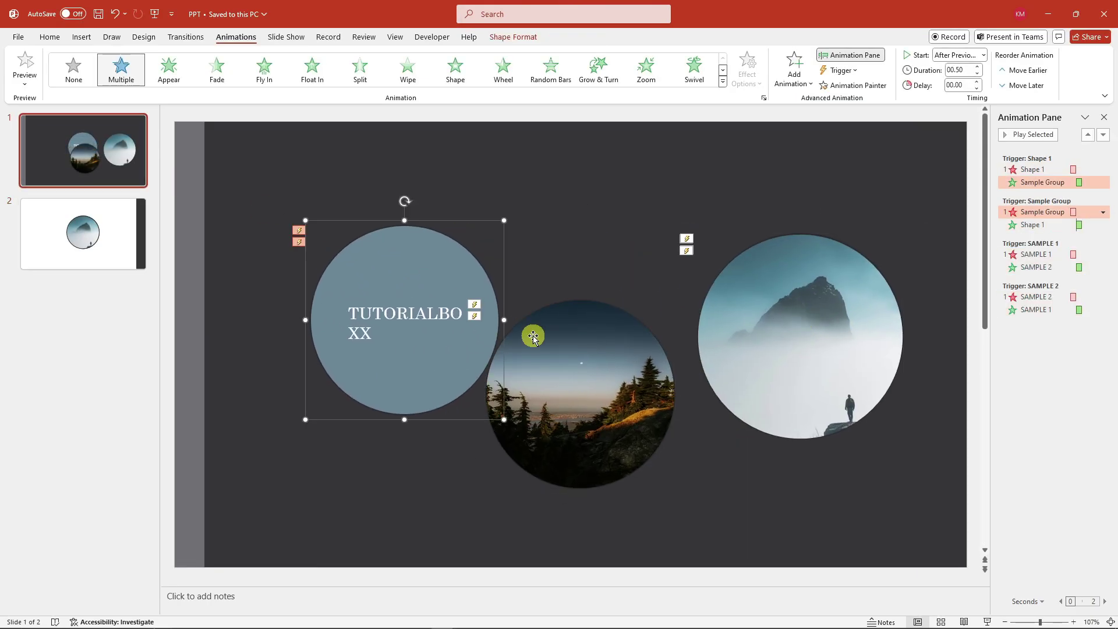
left_click_drag(574, 362, 394, 288)
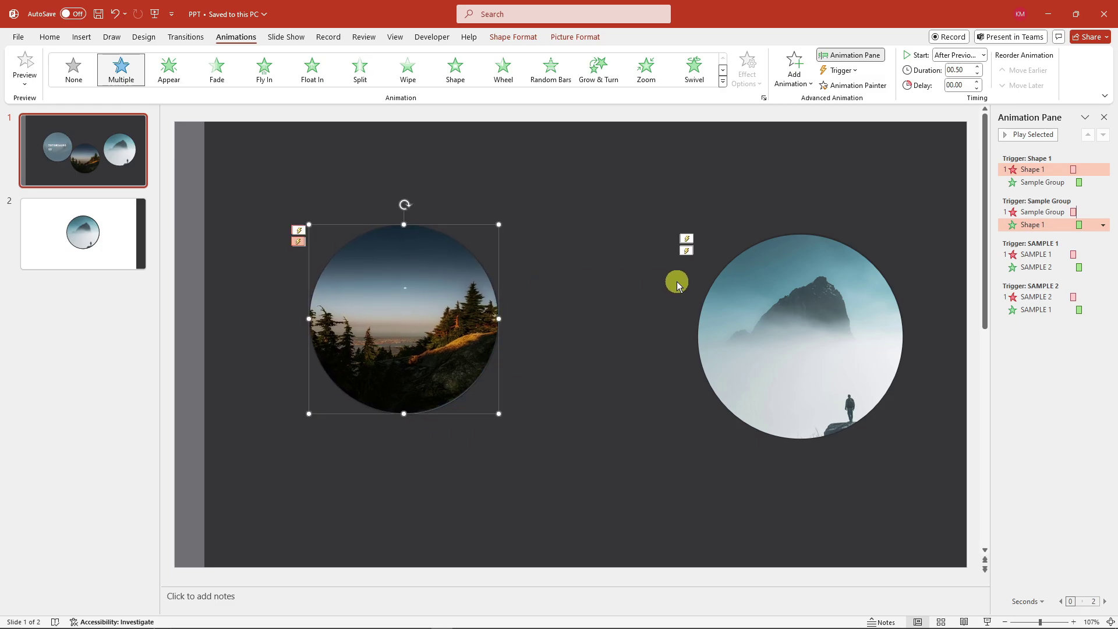
Move the pasted foggy and GOOD MORNING stack up and left beside the forest circle
left_click(763, 289)
left_click_drag(649, 192, 921, 464)
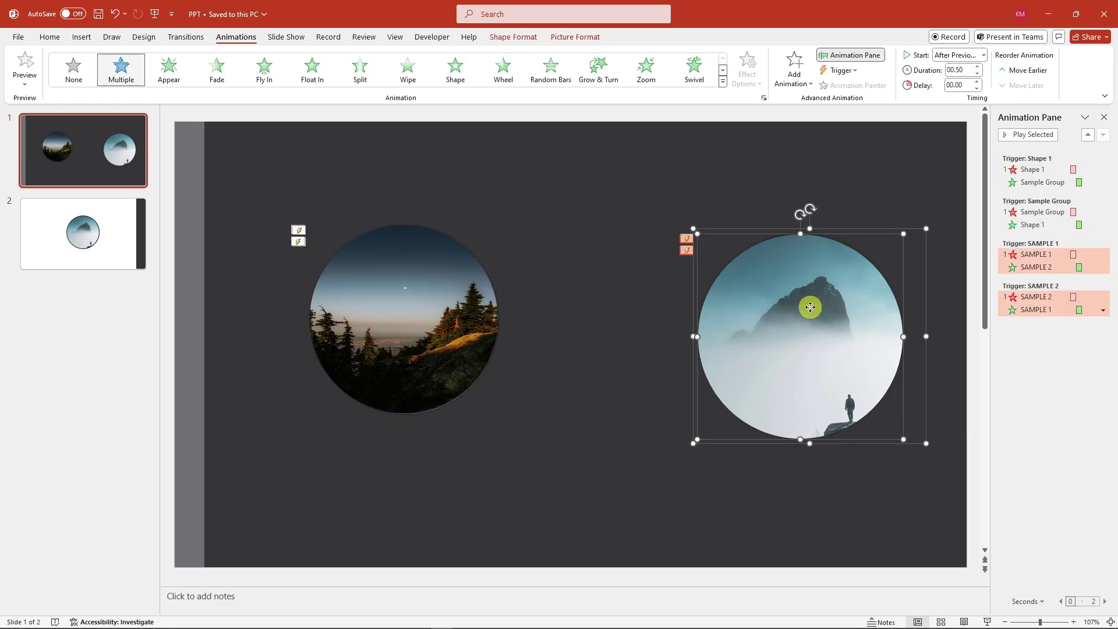
left_click_drag(811, 304, 704, 270)
left_click(434, 182)
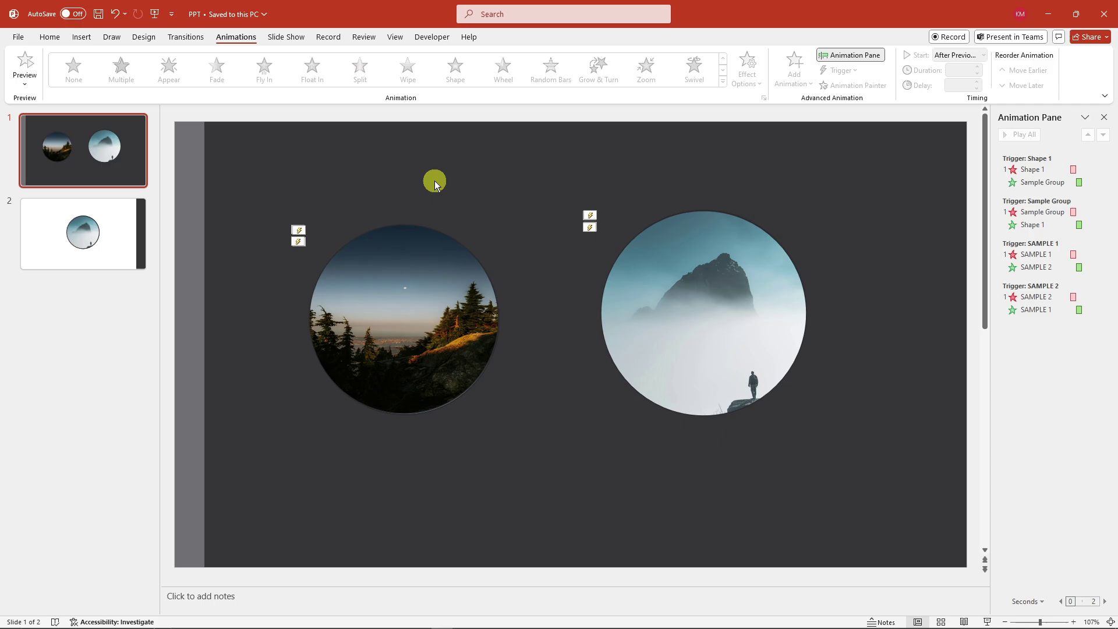
Run the slide show and click both circles repeatedly, flipping each between photo and text
left_click(154, 14)
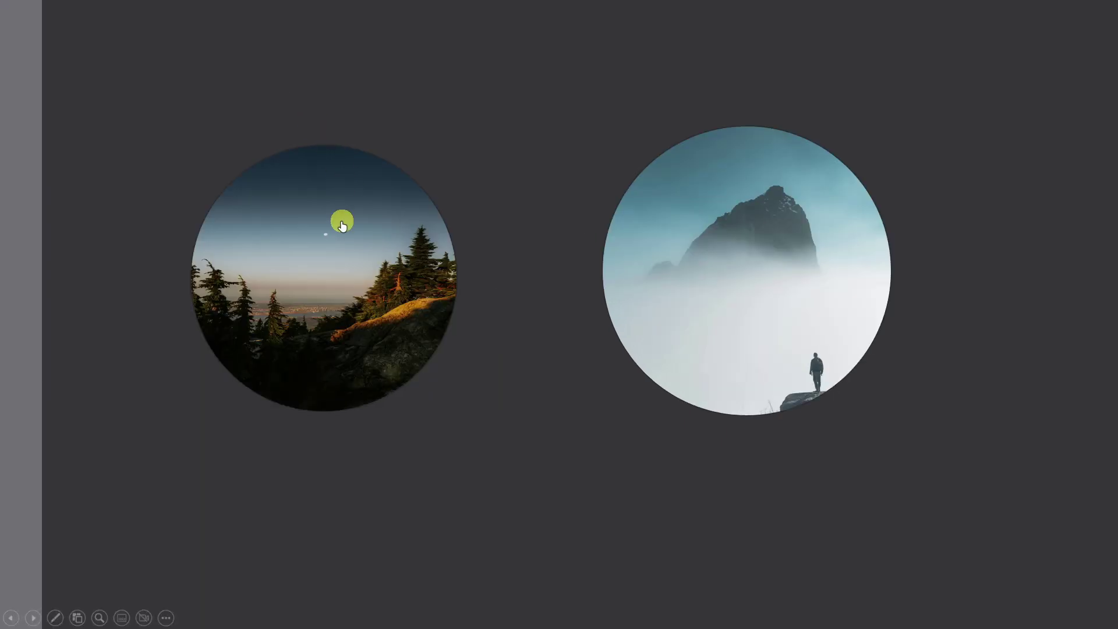
left_click(343, 220)
left_click(726, 270)
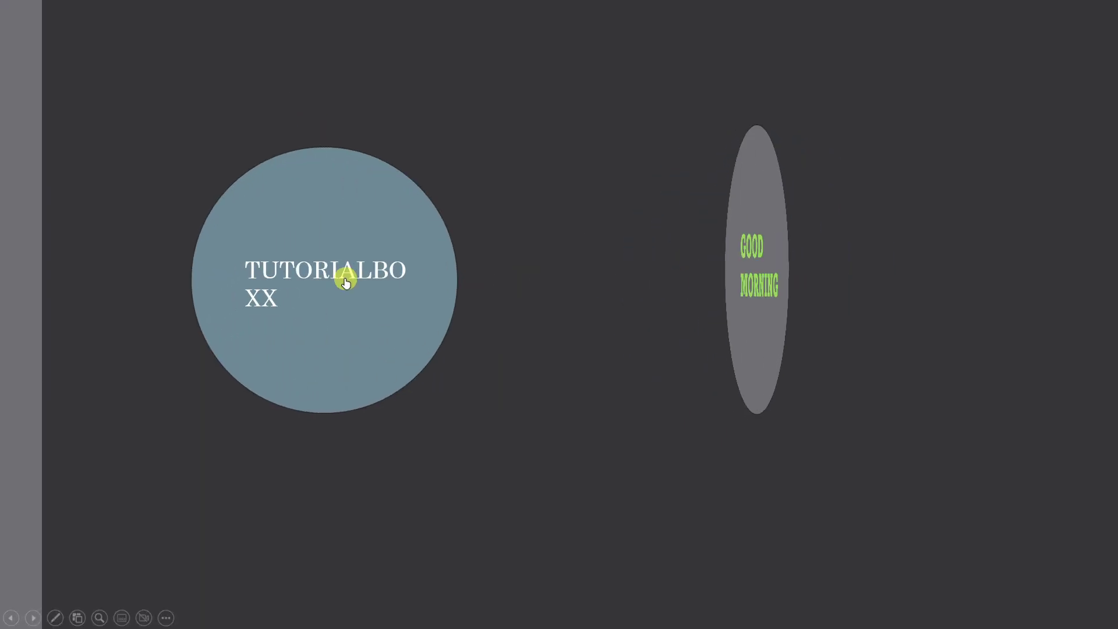
left_click(344, 277)
left_click(725, 250)
left_click(324, 274)
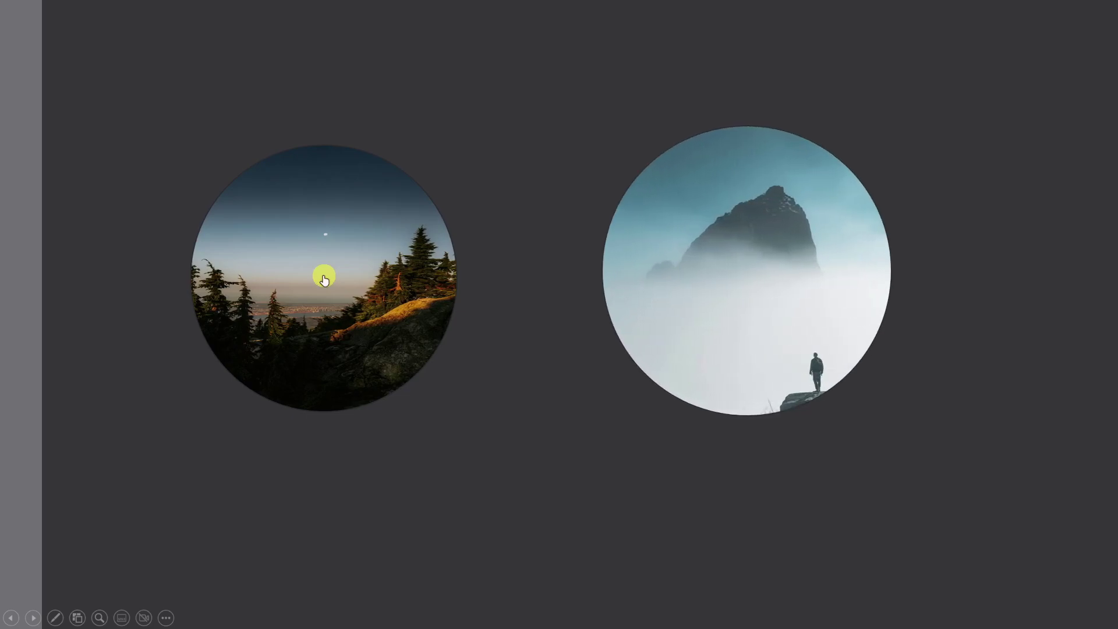
left_click(731, 257)
left_click(367, 268)
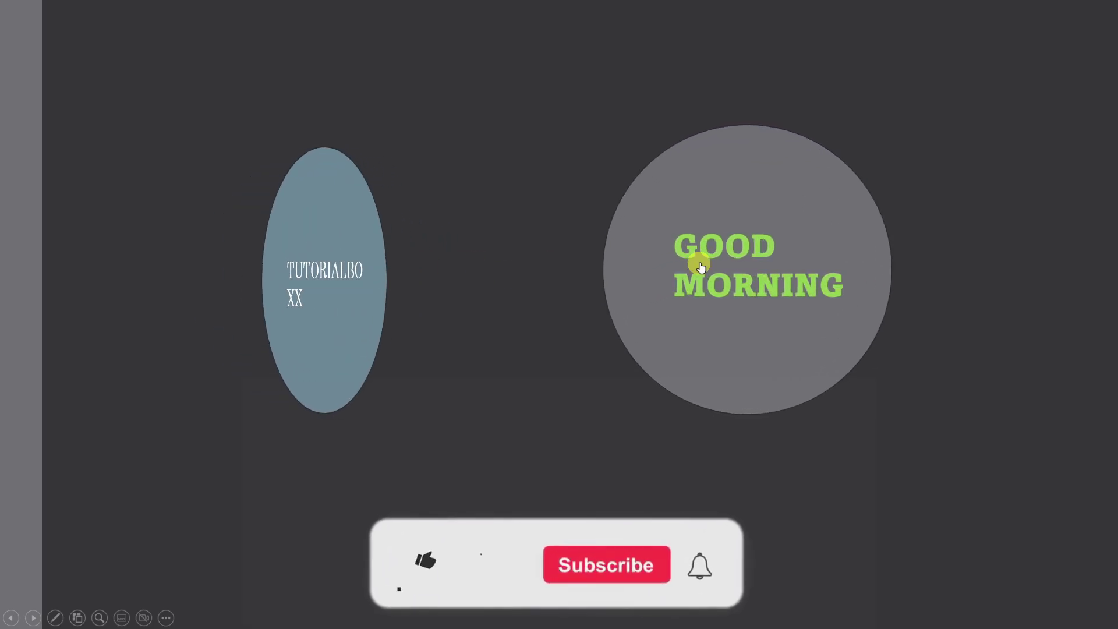
left_click(741, 260)
left_click(376, 285)
left_click(706, 267)
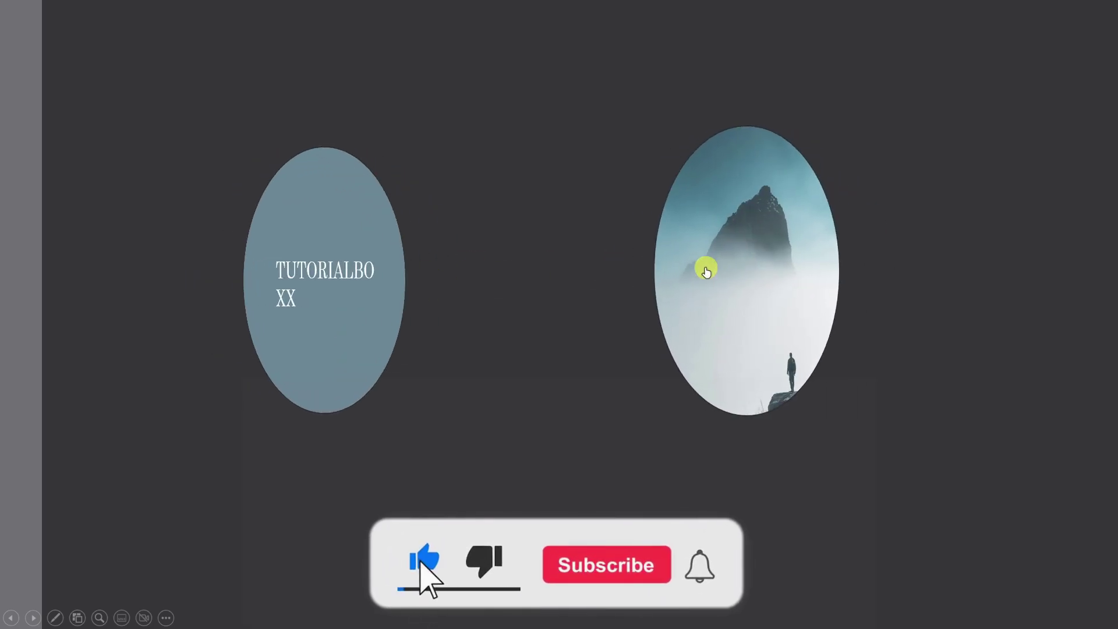
left_click(347, 289)
left_click(719, 277)
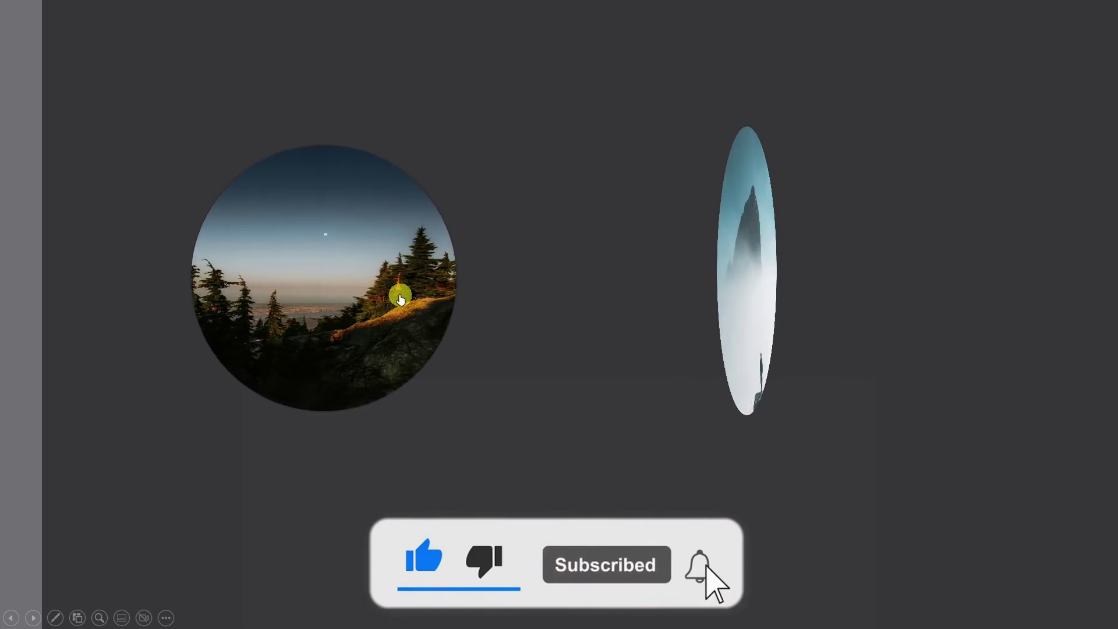
left_click(399, 295)
left_click(732, 290)
left_click(338, 301)
left_click(714, 282)
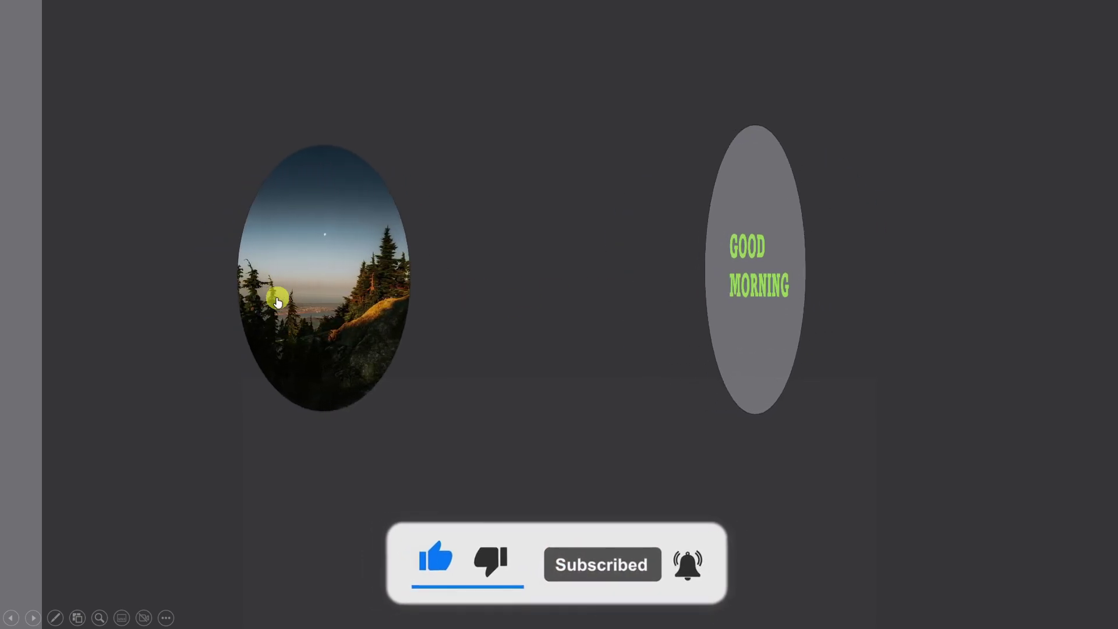